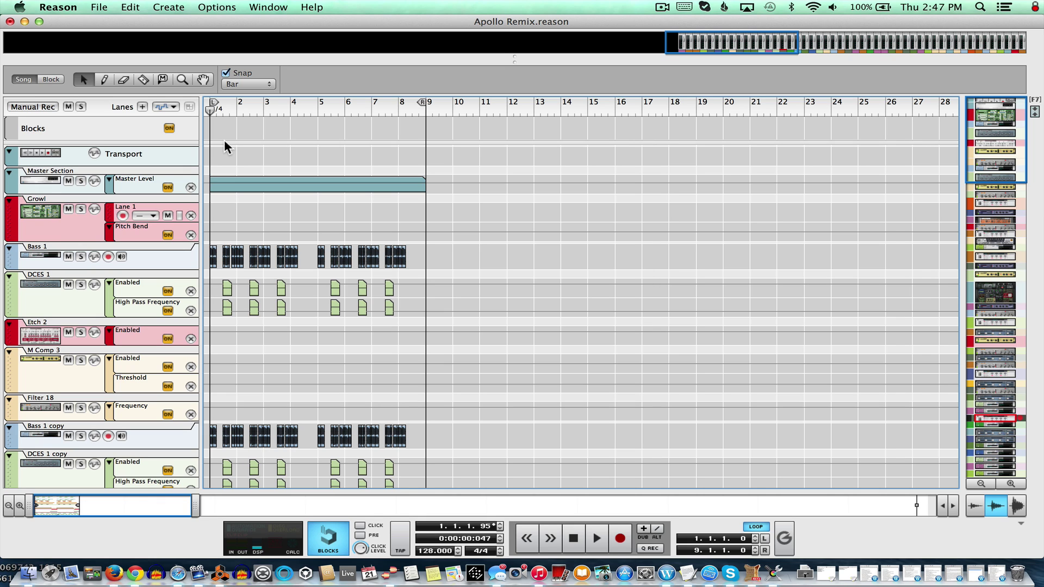
Look through the remix's tracks in the sequencer, from the Master Section down to the audio tracks, with the playback position at bar 1.
left_click(20, 505)
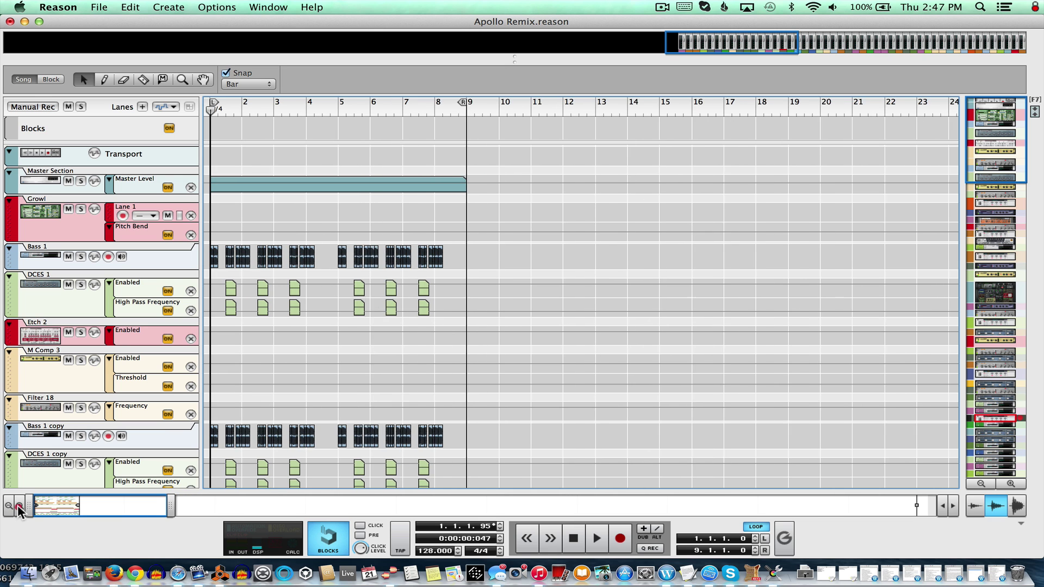
left_click(20, 506)
left_click(19, 506)
scroll(343, 399, "down", 10)
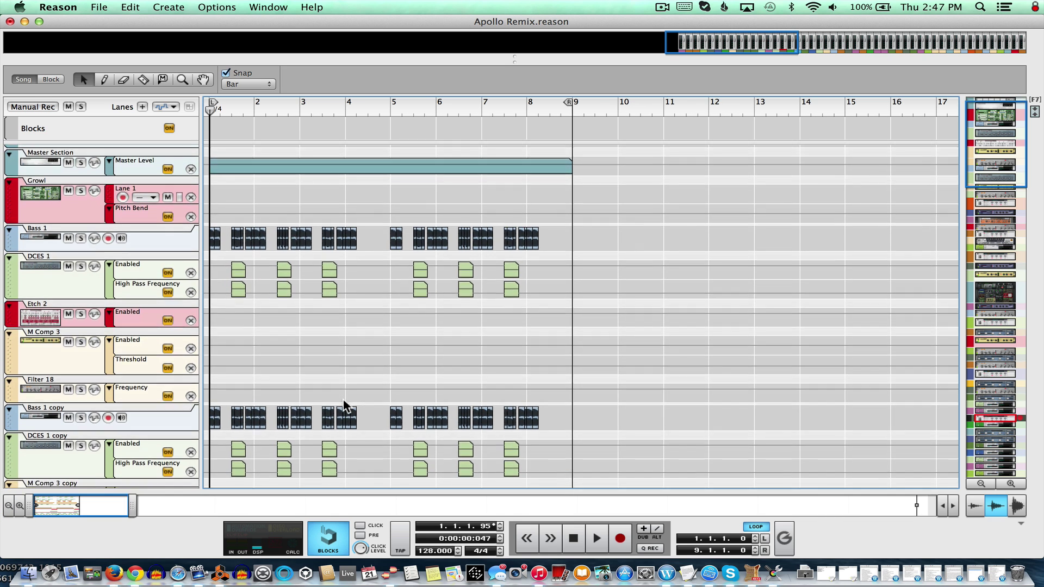
scroll(343, 399, "down", 15)
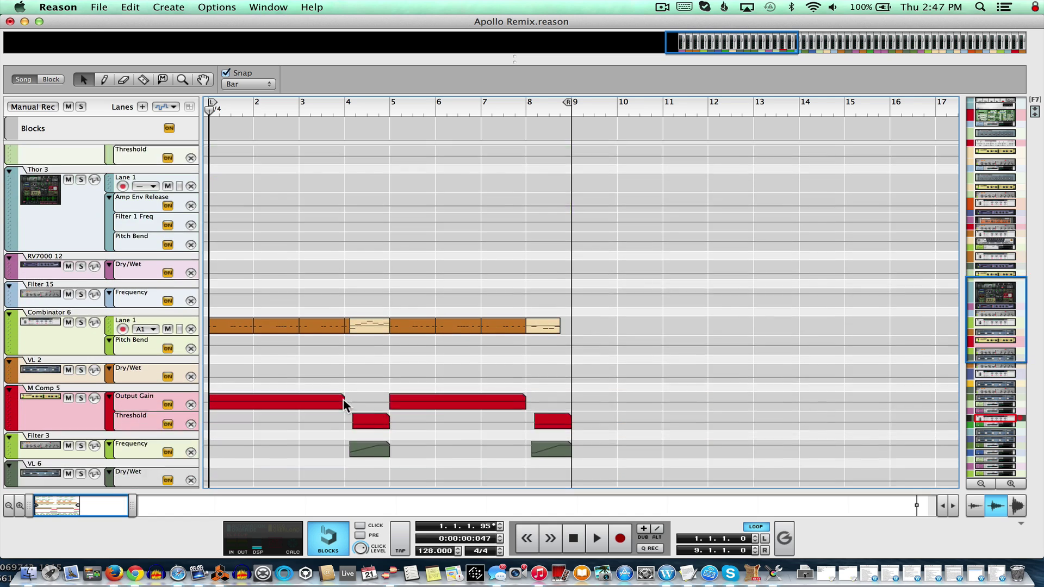
scroll(344, 400, "down", 1)
left_click_drag(210, 111, 163, 112)
scroll(340, 278, "down", 15)
scroll(340, 278, "up", 20)
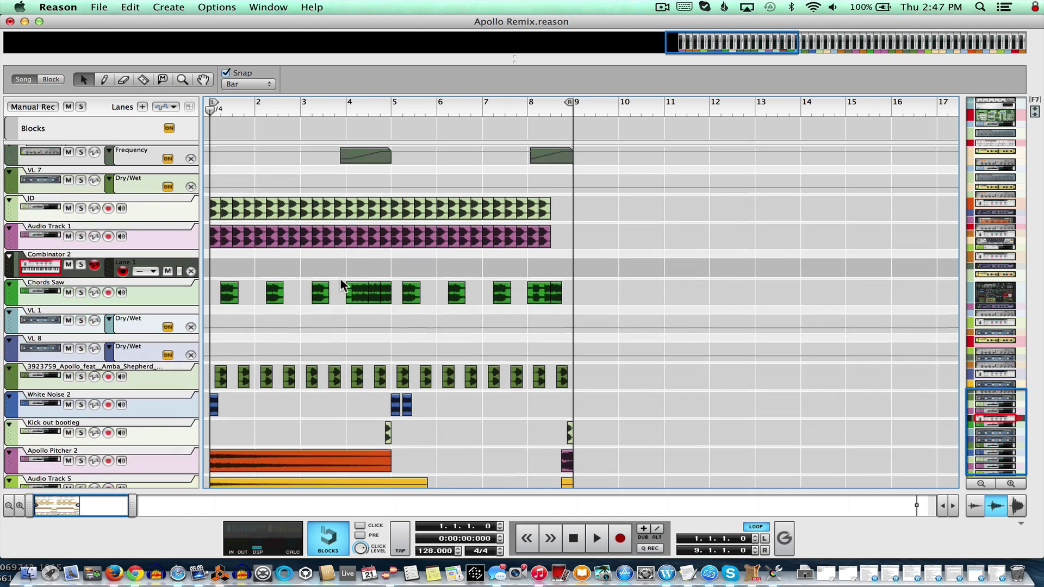
scroll(341, 279, "down", 5)
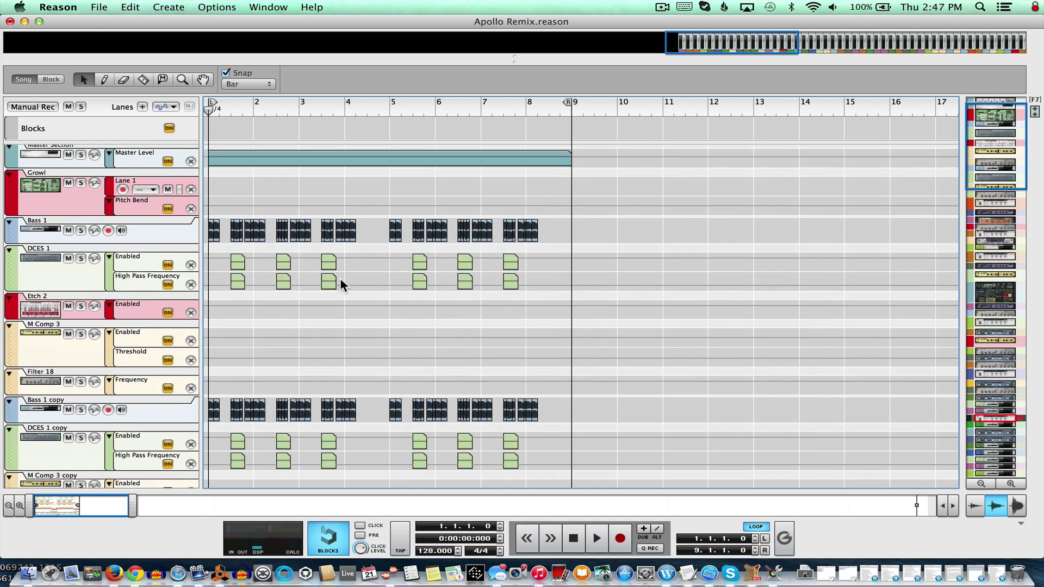
scroll(340, 278, "up", 5)
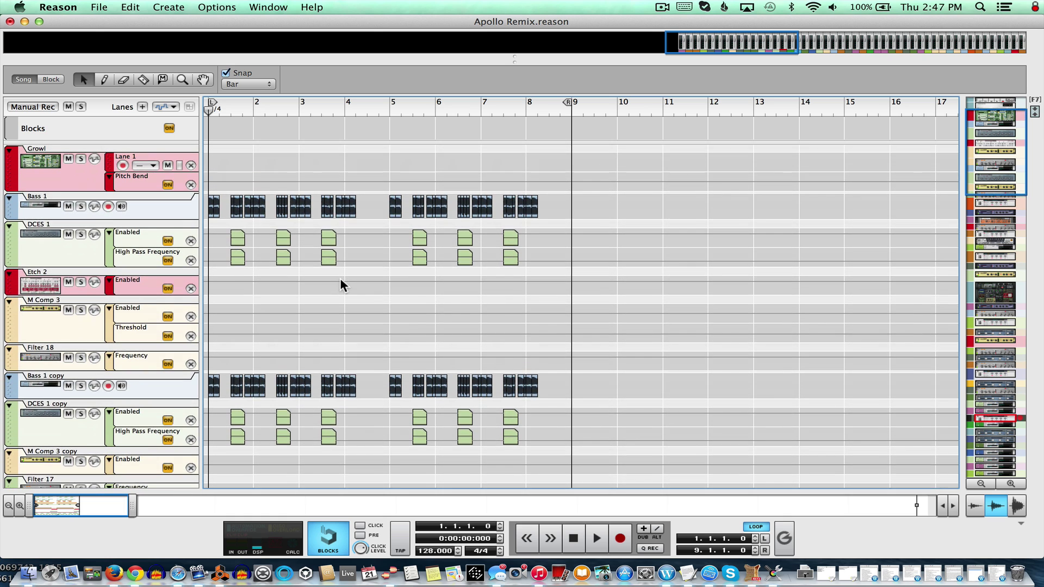
scroll(340, 285, "down", 1)
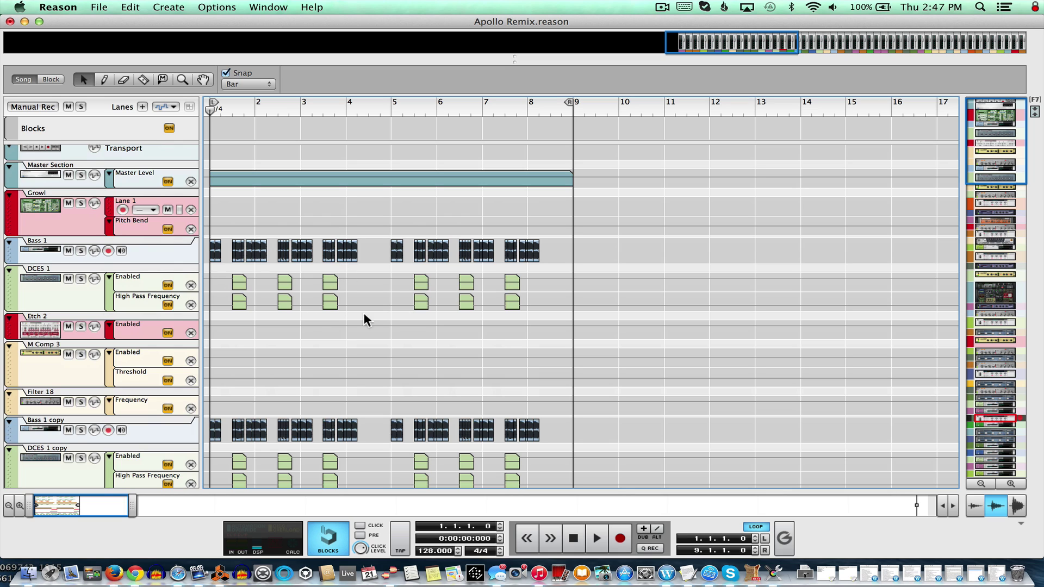
Show the Bass 1 track's device in the rack and listen to it soloed, ending with its solo off.
left_click(43, 246)
left_click(254, 7)
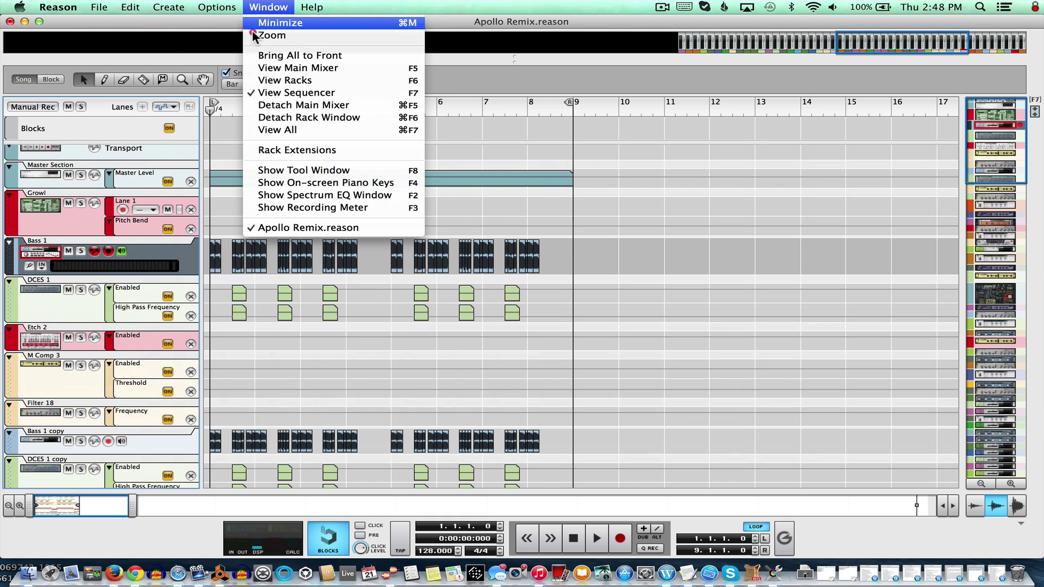
left_click(261, 79)
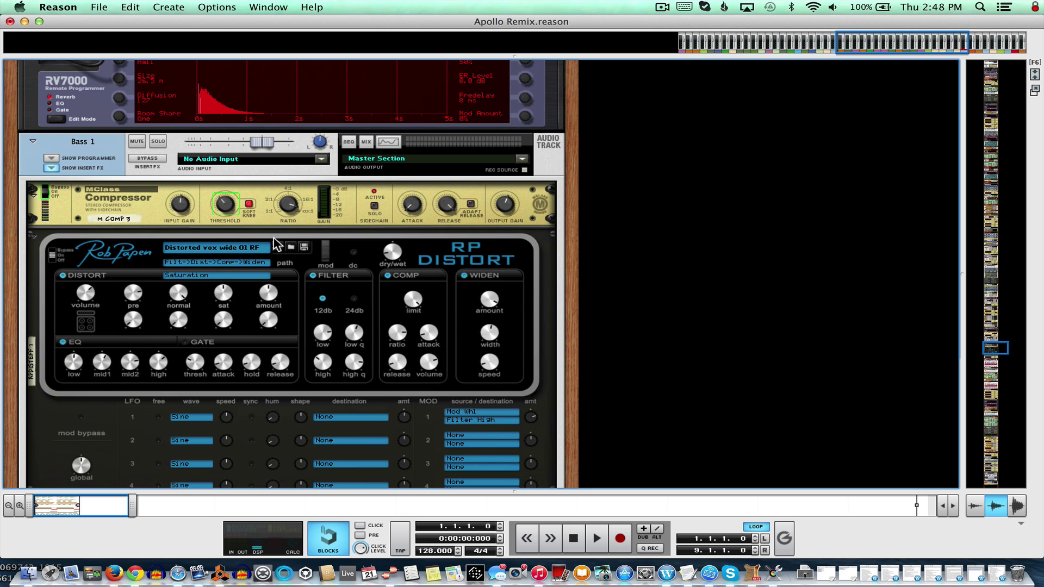
left_click(158, 142)
key("space")
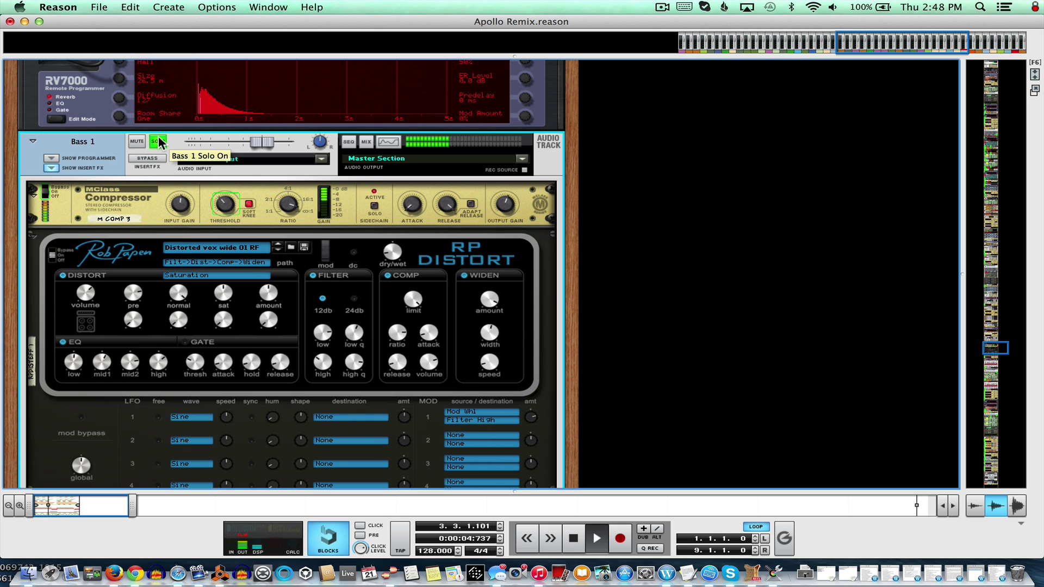
left_click(164, 143)
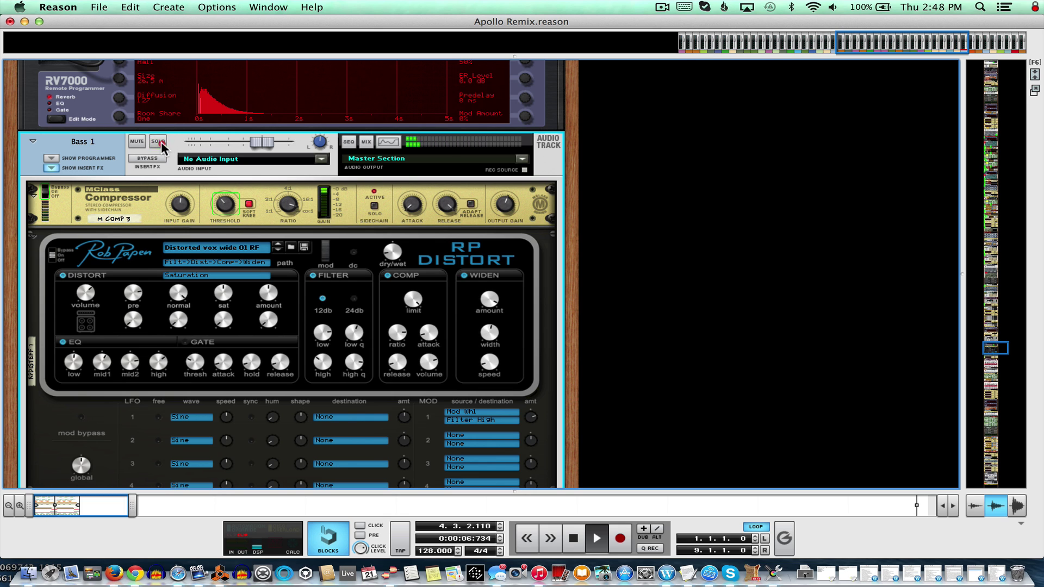
Return to the sequencer and set the playback position back to the start of bar 1.
left_click(275, 7)
left_click(303, 89)
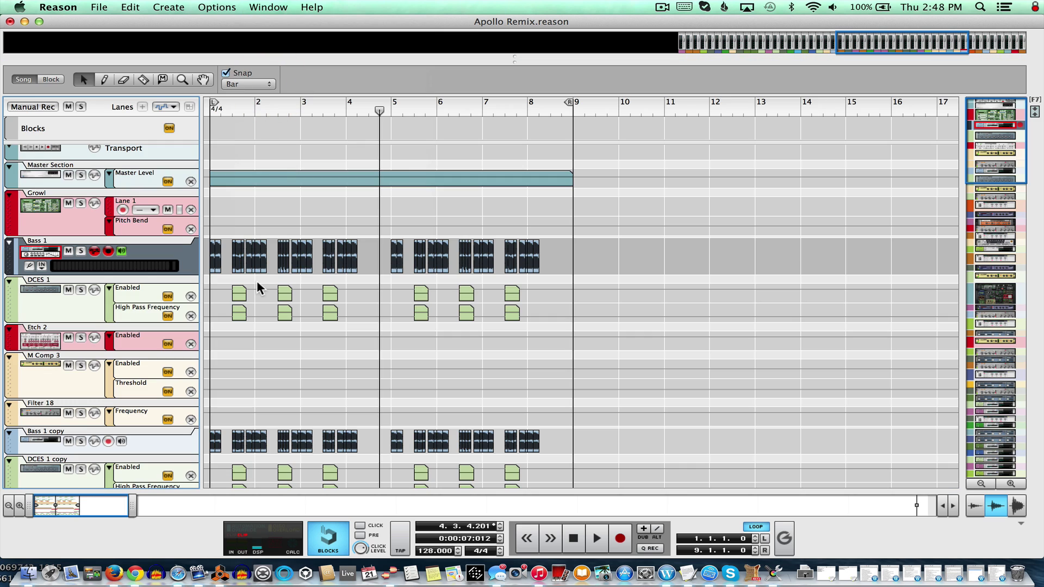
scroll(328, 147, "down", 1)
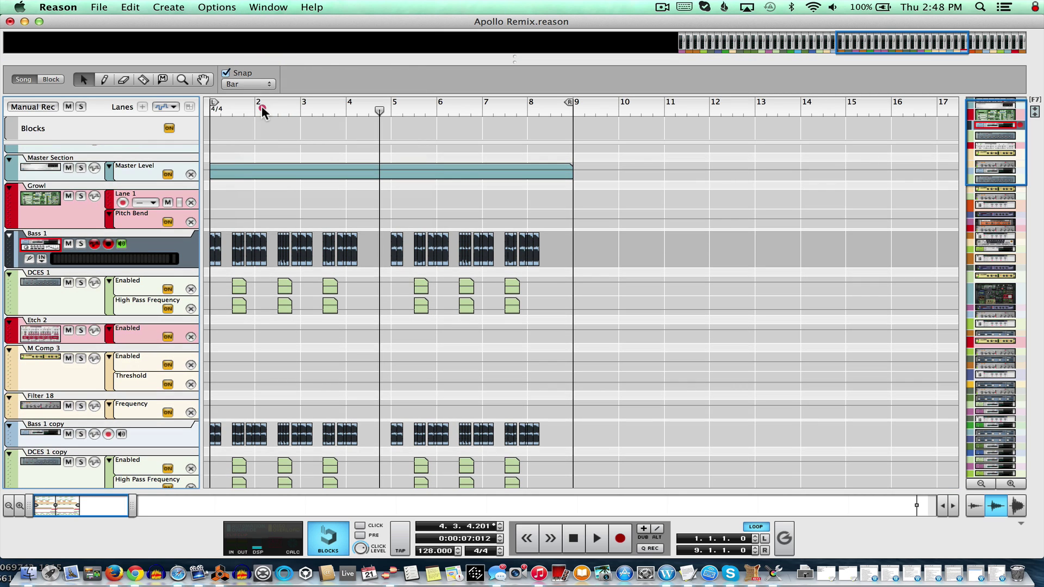
left_click_drag(262, 106, 130, 105)
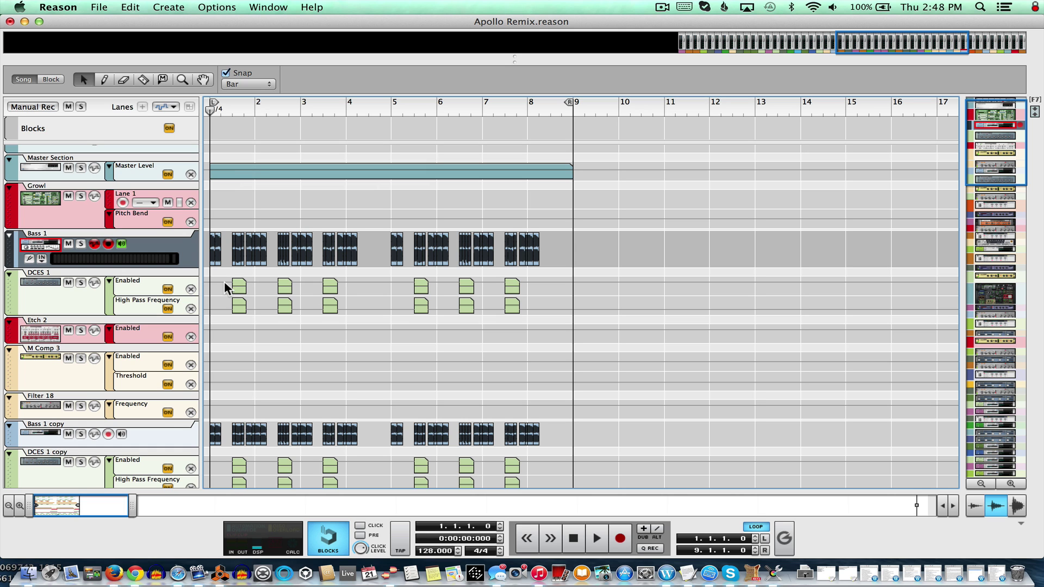
scroll(224, 282, "down", 4)
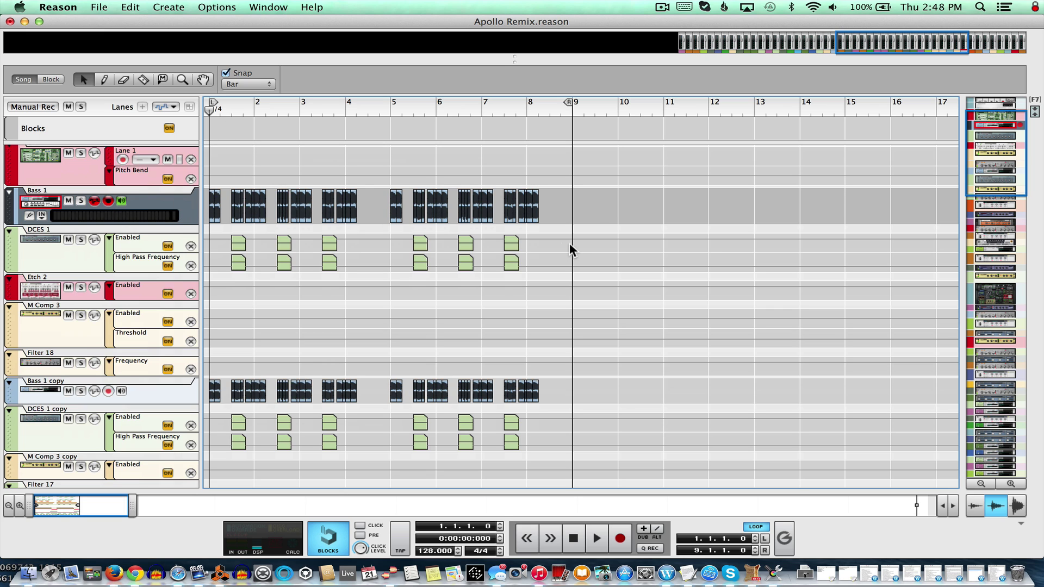
left_click(22, 505)
left_click(21, 505)
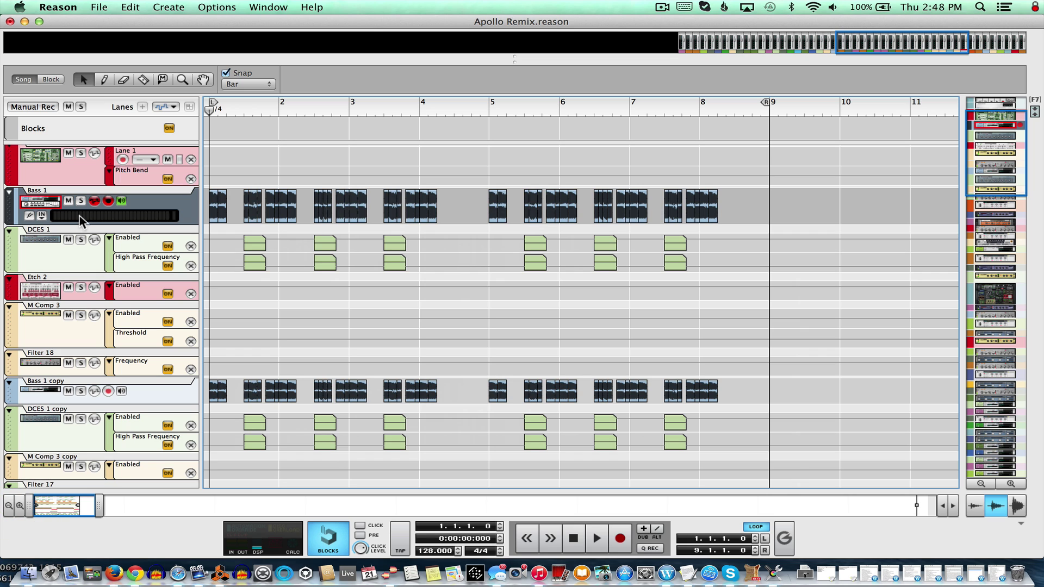
Examine Bass 1's insert effects in the rack, from the M Comp 3 compressor and RP Distort through EnvShaper and the equalizers to Etch Red.
left_click(276, 7)
left_click(280, 82)
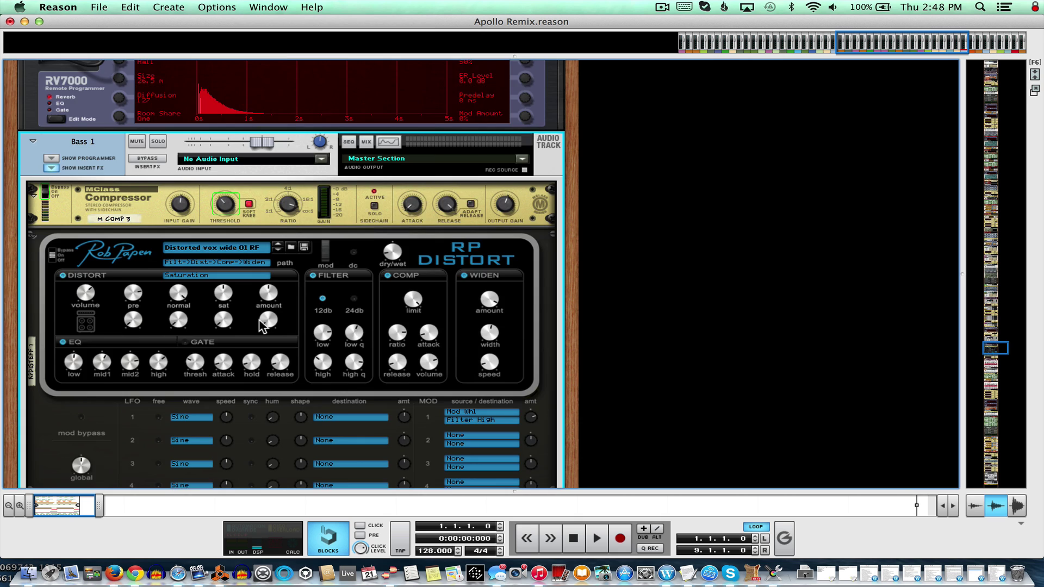
scroll(260, 326, "up", 15)
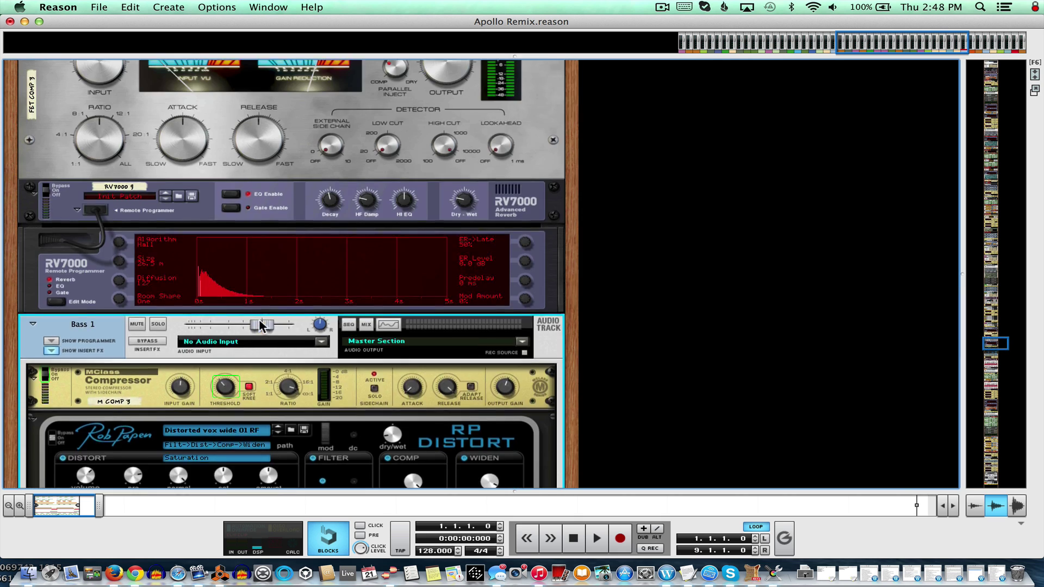
scroll(260, 327, "down", 5)
scroll(260, 327, "down", 7)
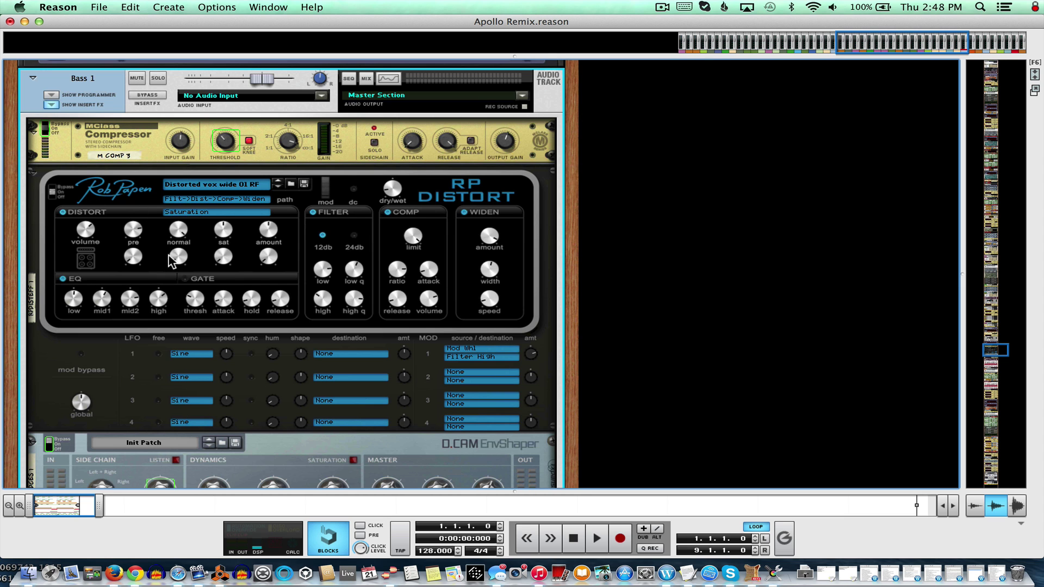
scroll(150, 152, "down", 6)
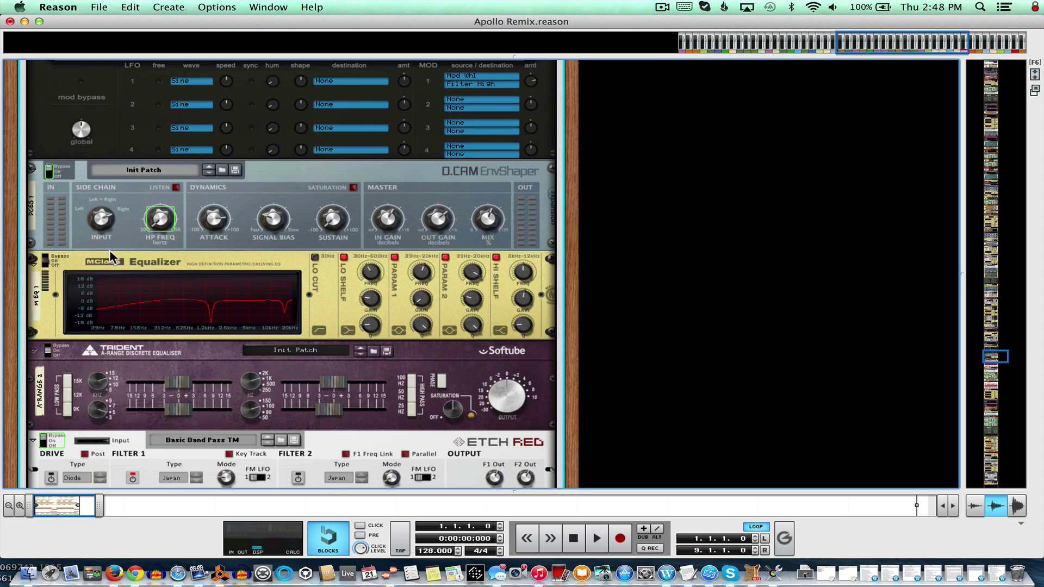
scroll(110, 249, "down", 1)
scroll(183, 243, "down", 1)
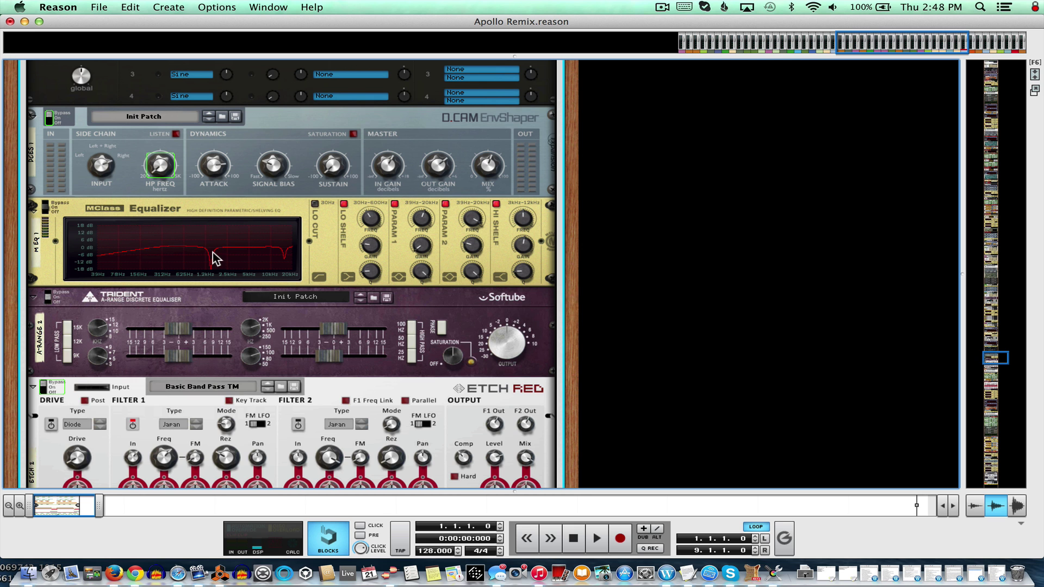
scroll(158, 242, "down", 10)
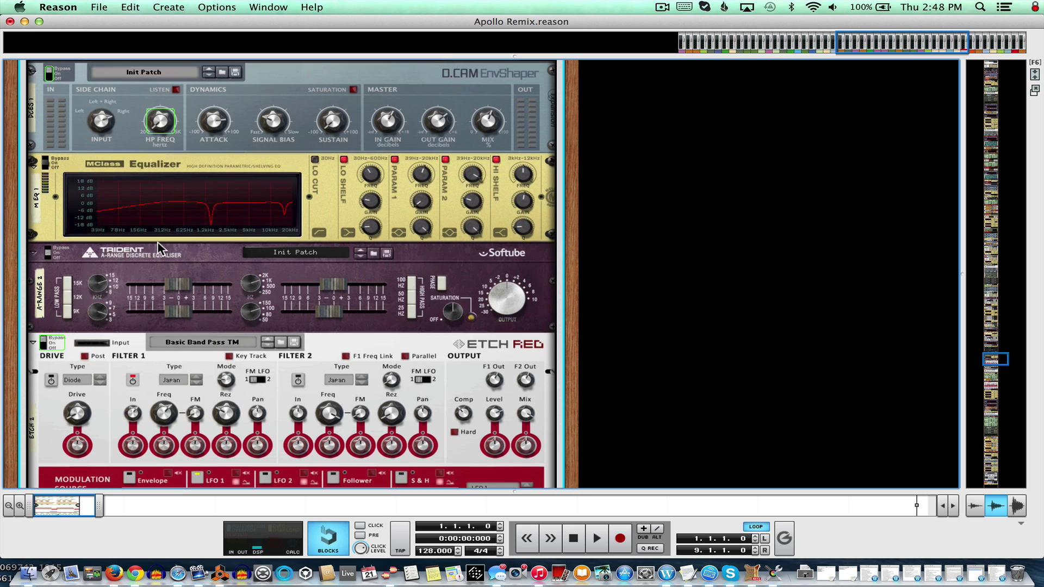
scroll(158, 243, "up", 20)
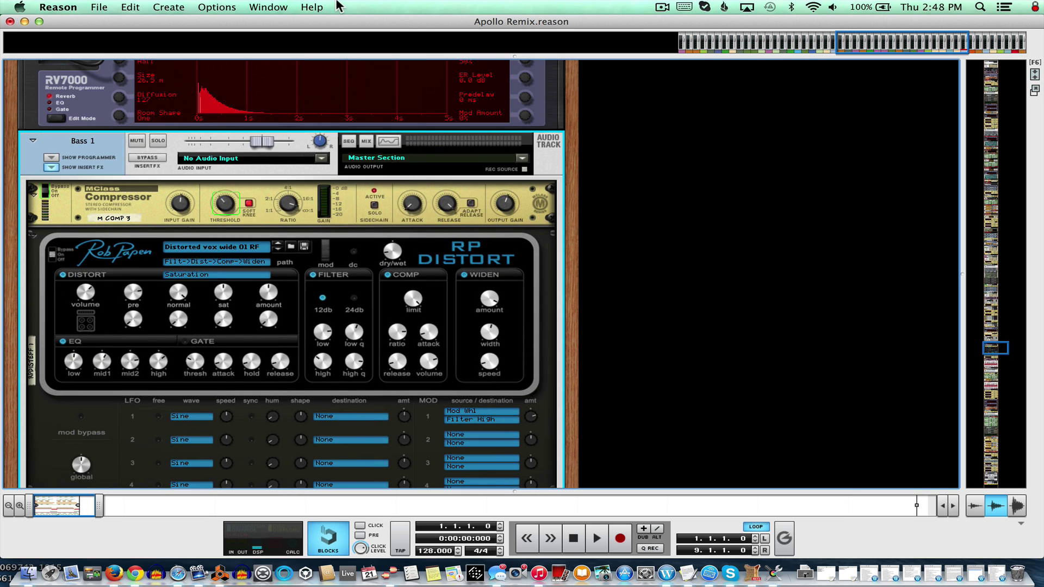
Go through the sequencer to the Bass 1 copy track's device in the rack and listen to it soloed.
left_click(268, 7)
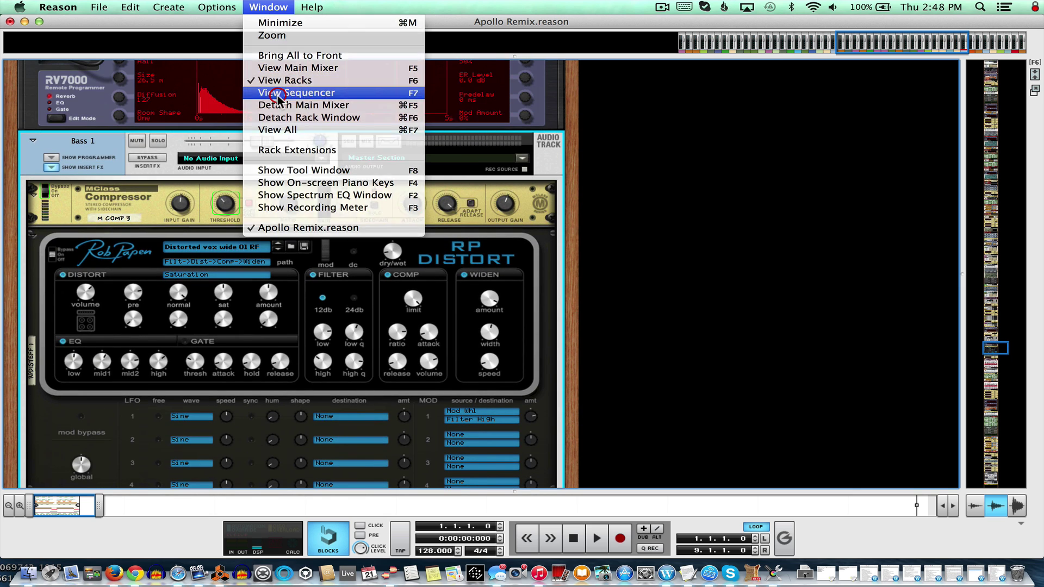
left_click(293, 92)
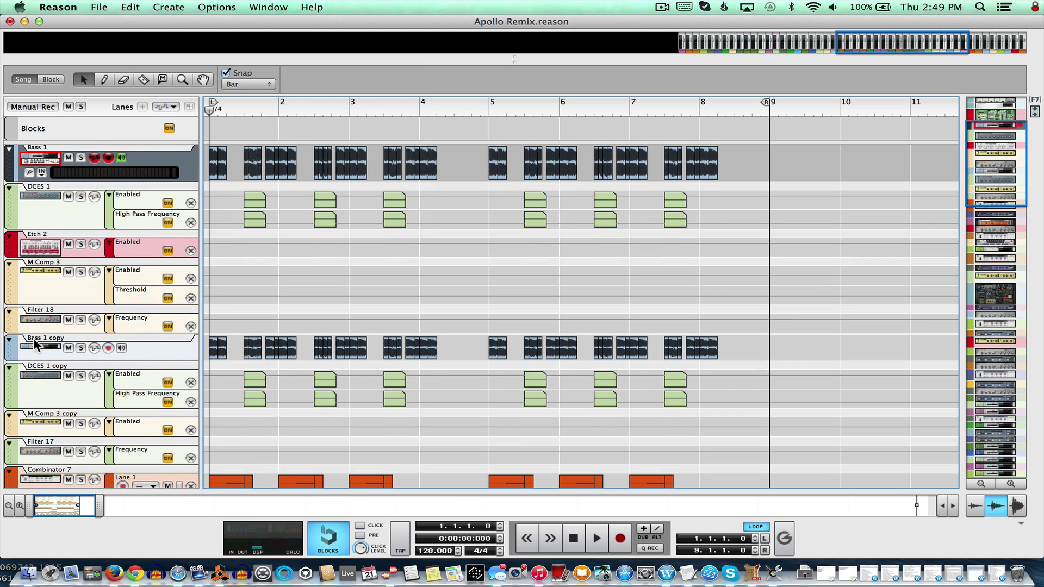
left_click(268, 7)
left_click(256, 77)
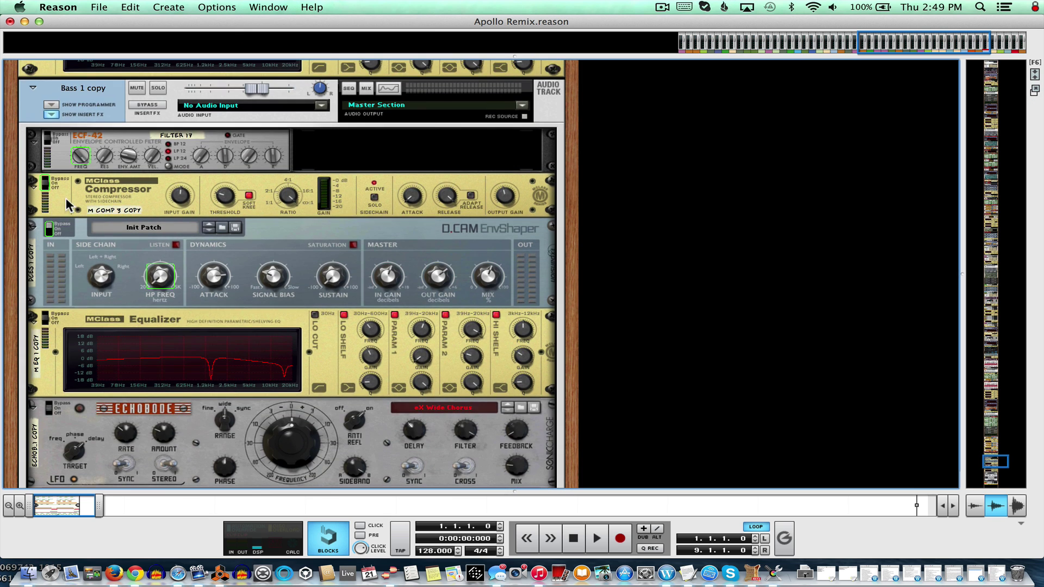
left_click(159, 88)
key("space")
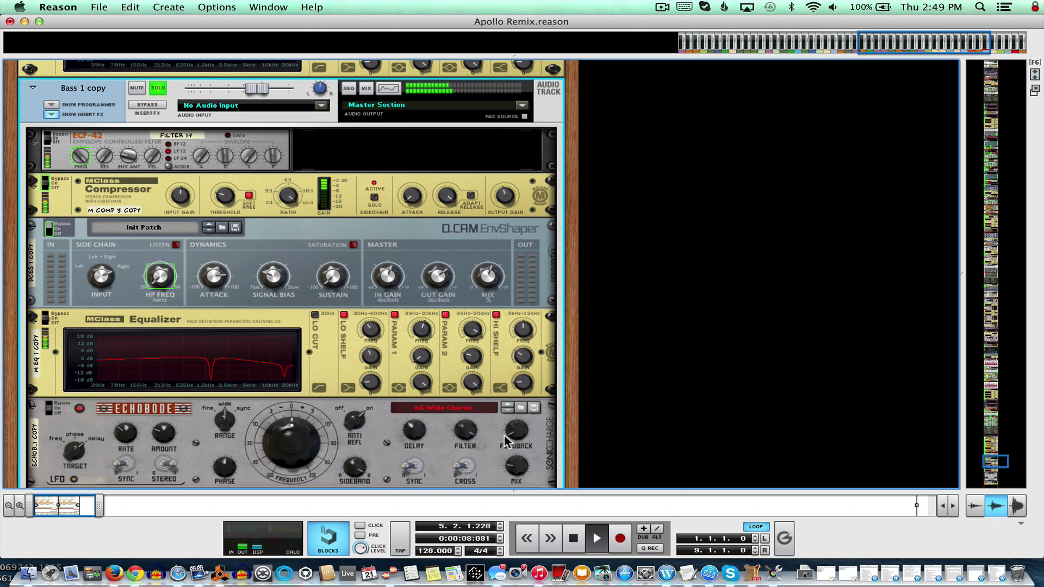
key("space")
Go back to Bass 1 in the rack through the sequencer, solo it and listen to it from the start of the song.
scroll(184, 82, "up", 20)
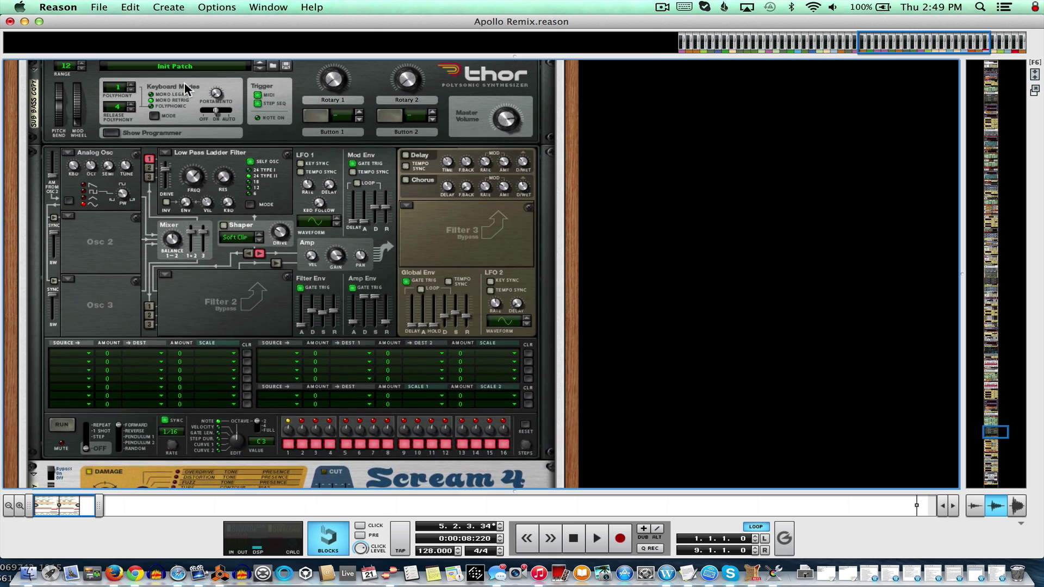
scroll(184, 83, "up", 5)
left_click(266, 8)
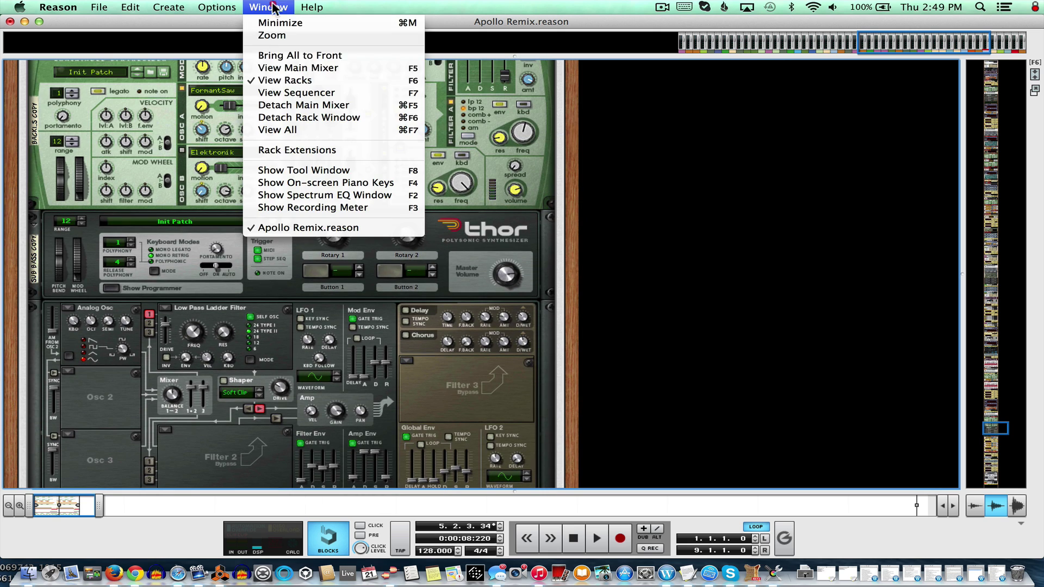
left_click(285, 92)
left_click(29, 162)
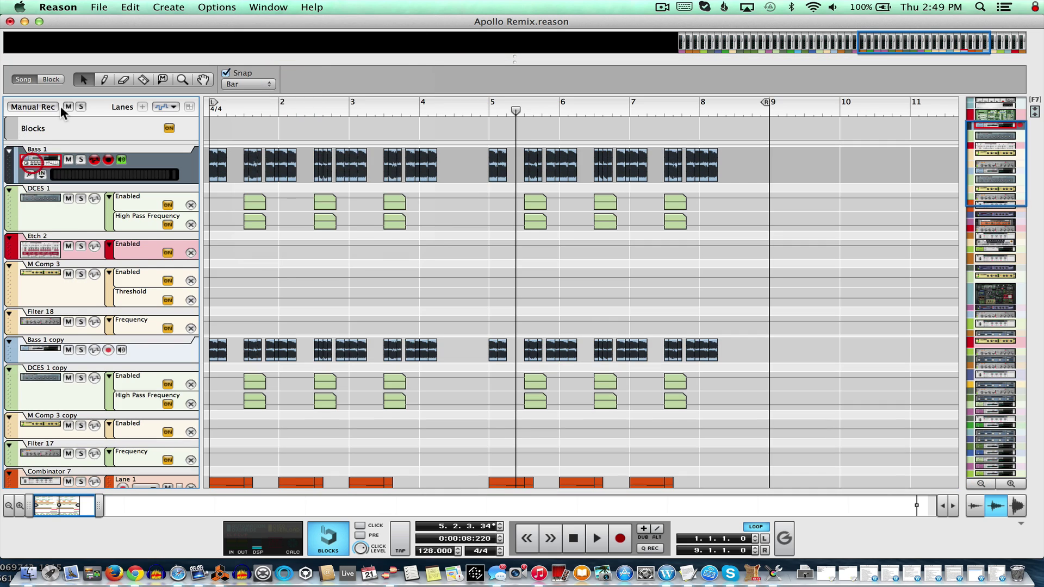
left_click(268, 7)
left_click(283, 80)
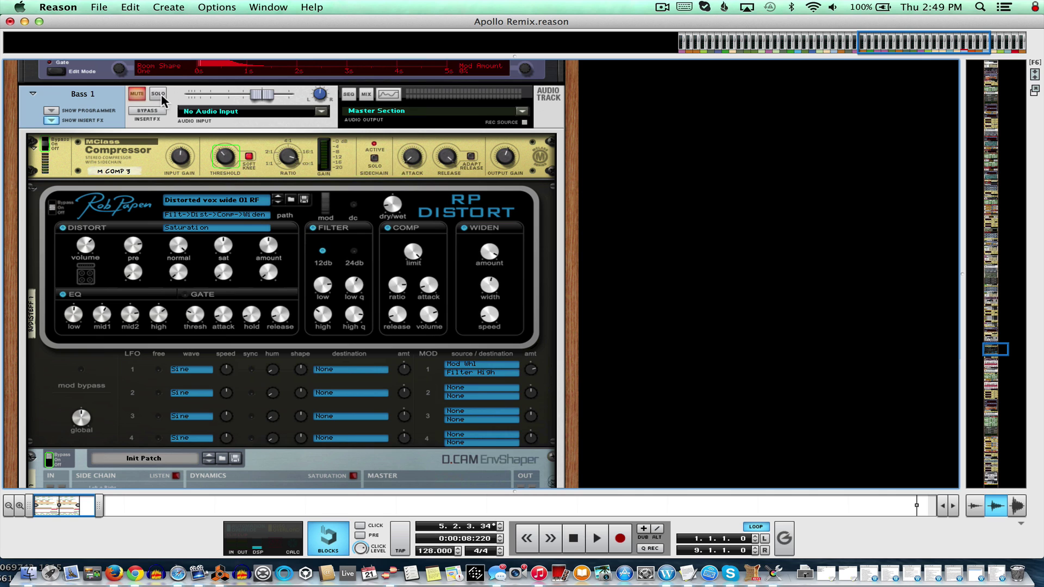
left_click(158, 93)
left_click(575, 538)
key("space")
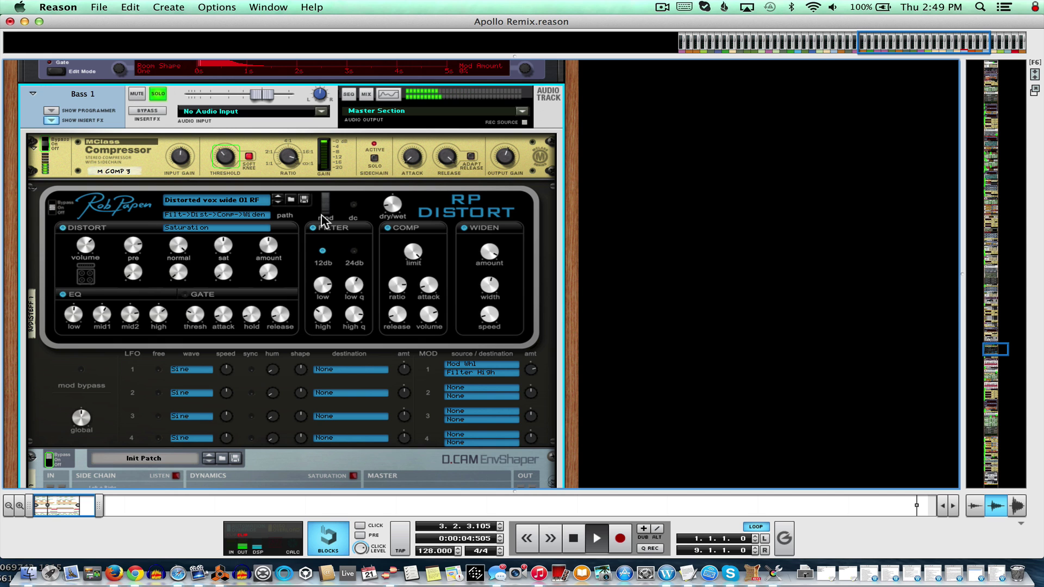
key("space")
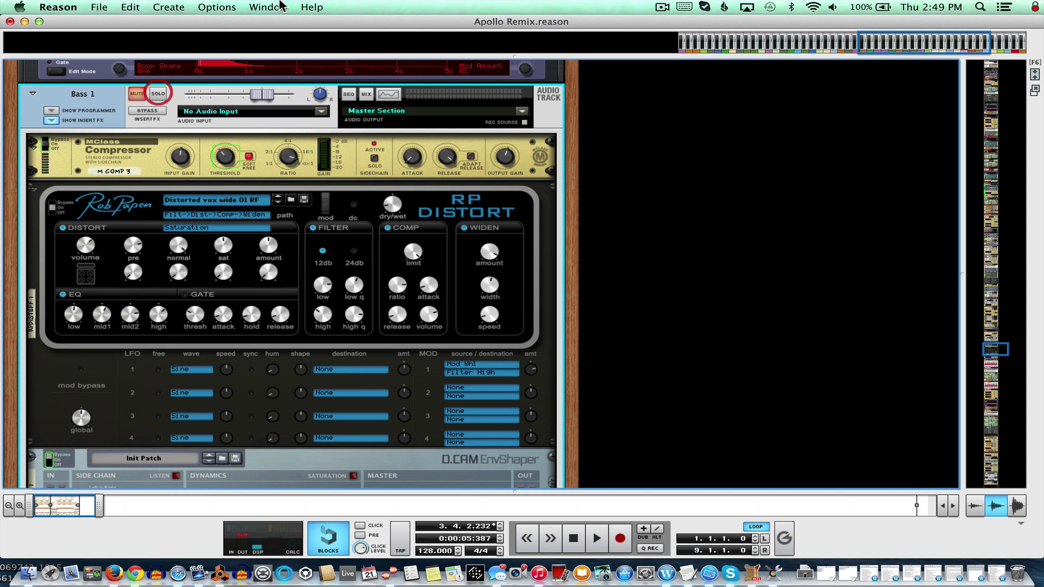
Return to the sequencer, select the Bass 1 copy track and show its device in the rack.
left_click(282, 7)
left_click(285, 96)
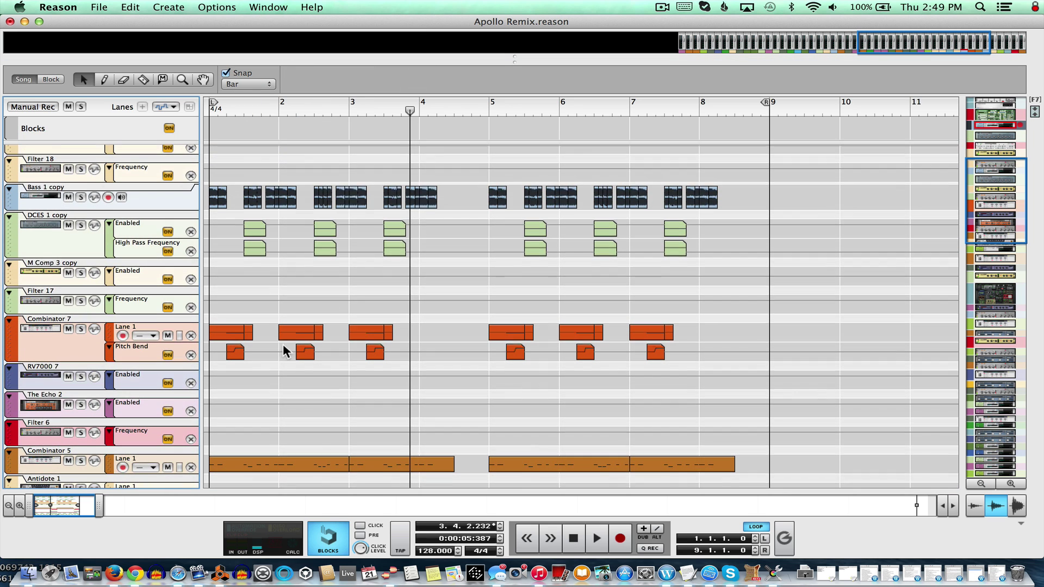
left_click(38, 186)
left_click(269, 7)
left_click(266, 80)
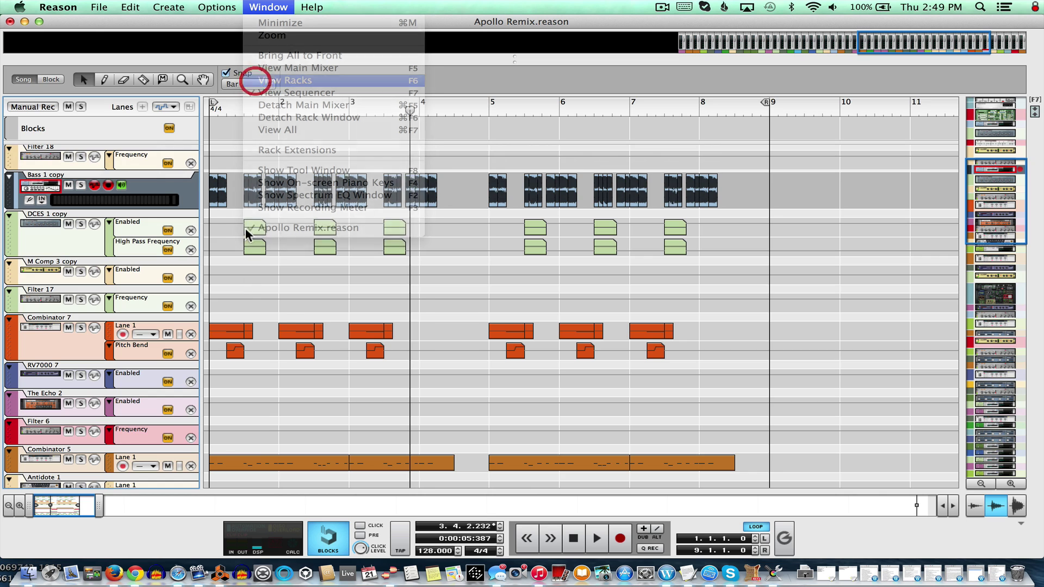
Go through the sequencer to the Combinator 7 track's device in the rack and listen to it soloed from the song start.
left_click(285, 7)
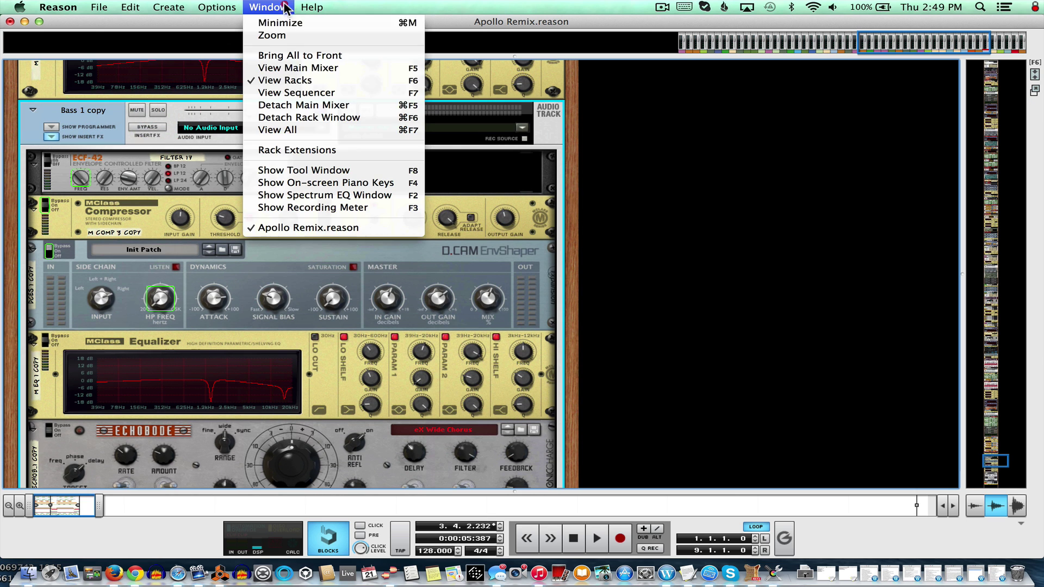
left_click(288, 92)
scroll(311, 216, "down", 3)
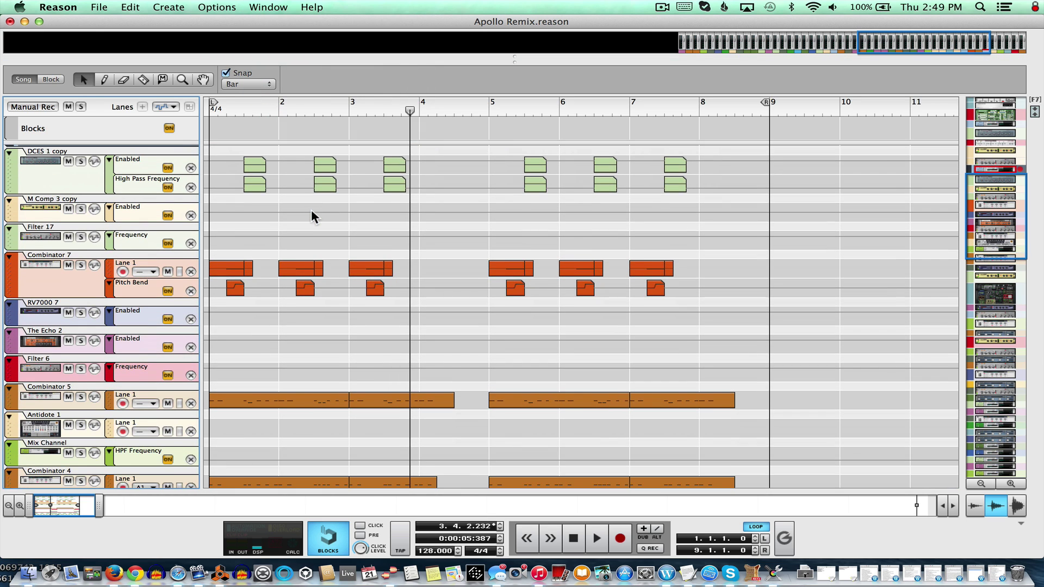
scroll(277, 288, "down", 1)
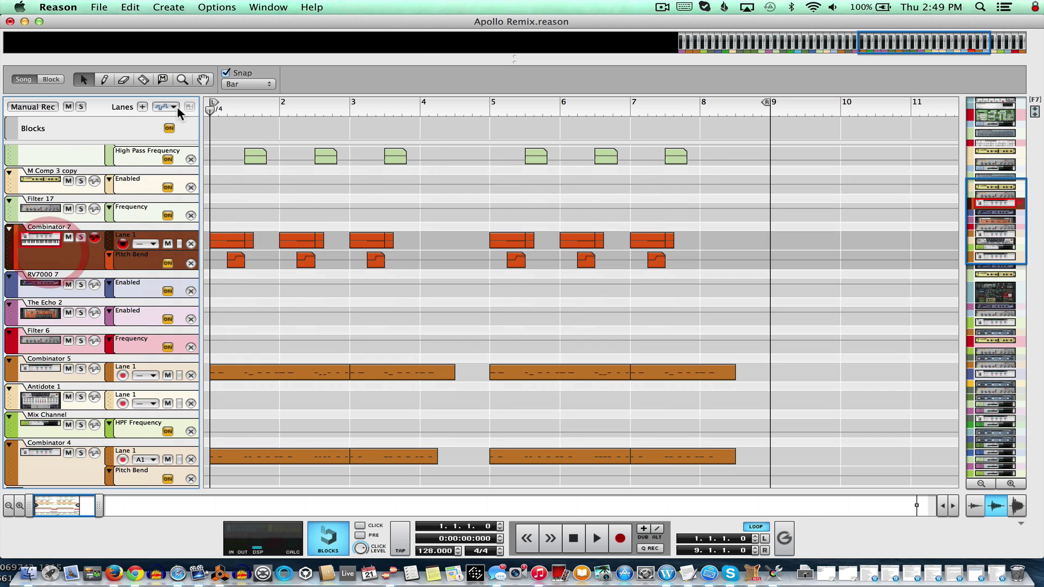
left_click(268, 7)
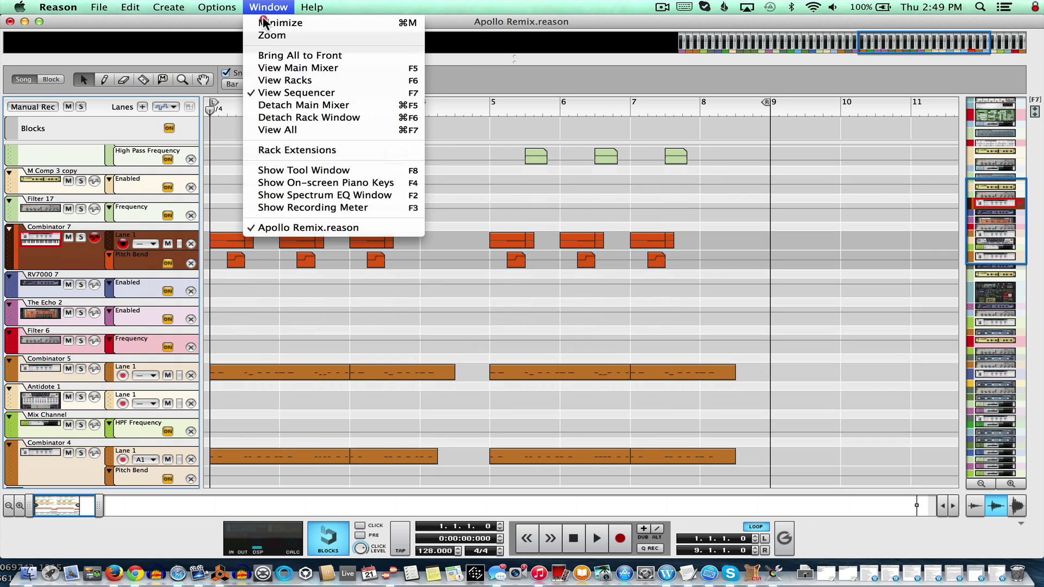
left_click(265, 81)
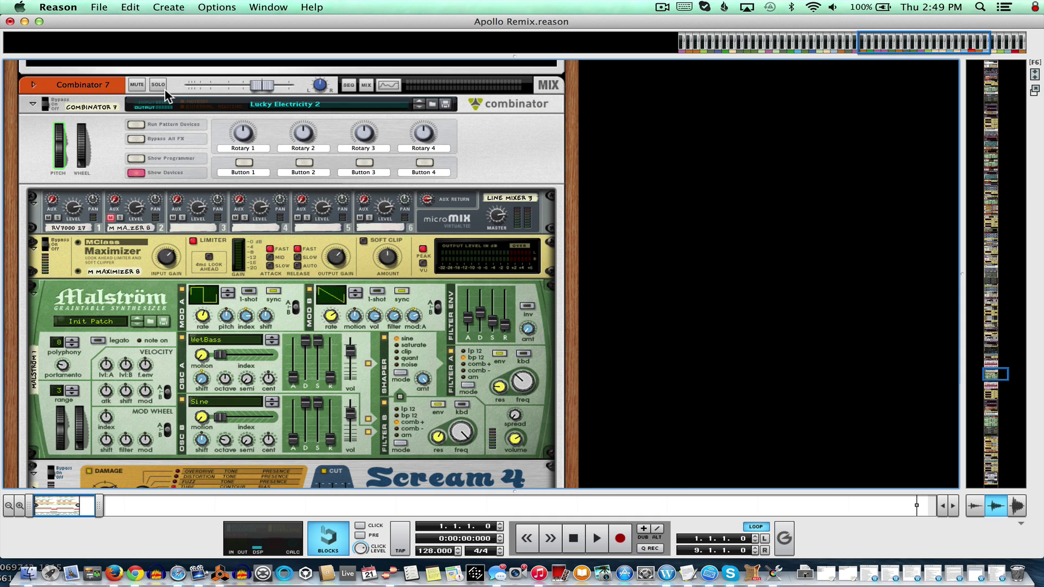
left_click(164, 86)
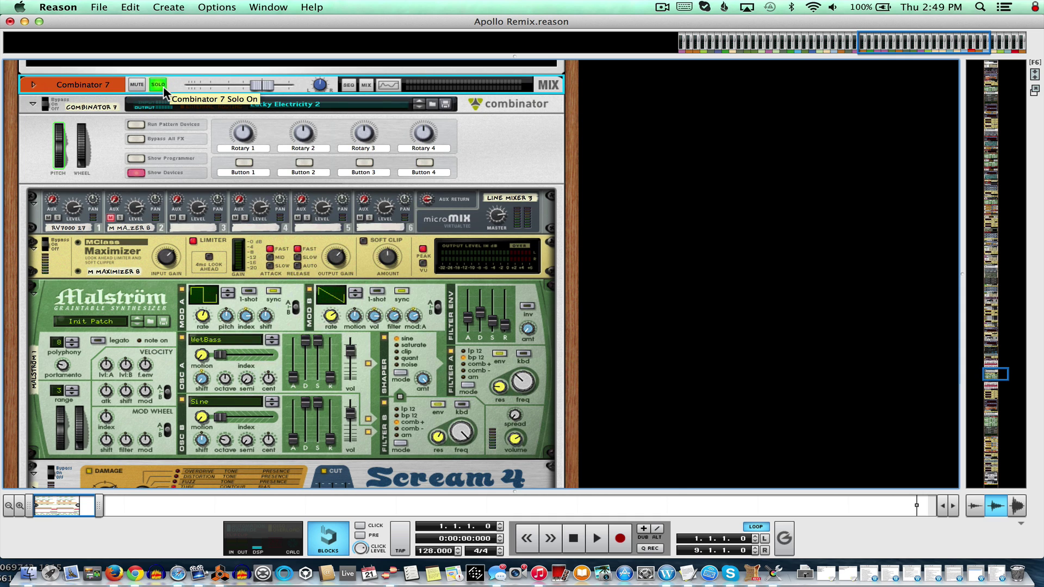
key("space")
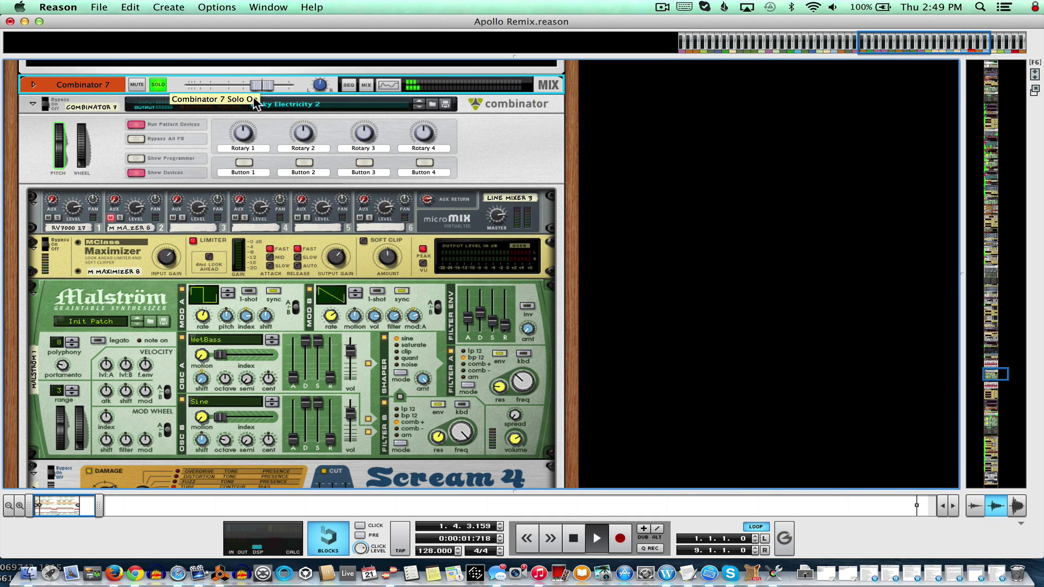
Solo Bass 1 together with Combinator 7, listen to both, and switch off the solo on each.
scroll(167, 112, "up", 3)
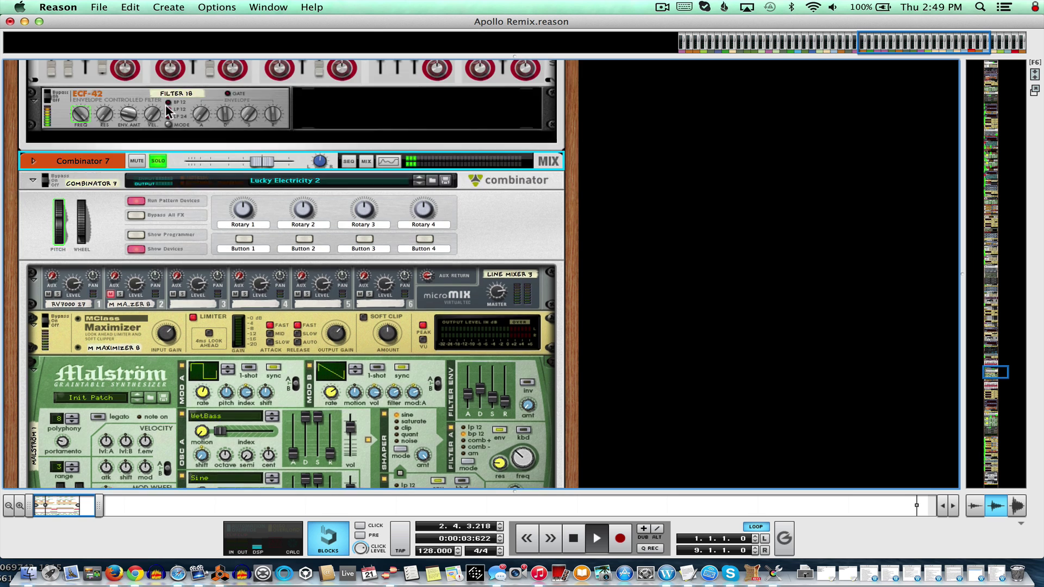
scroll(167, 111, "up", 15)
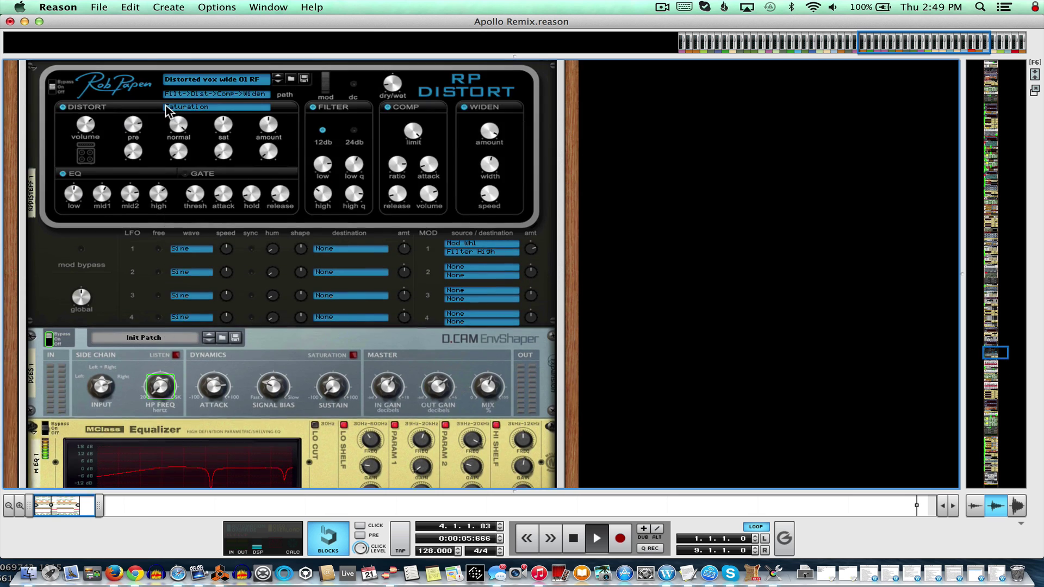
scroll(165, 105, "up", 8)
left_click(158, 177)
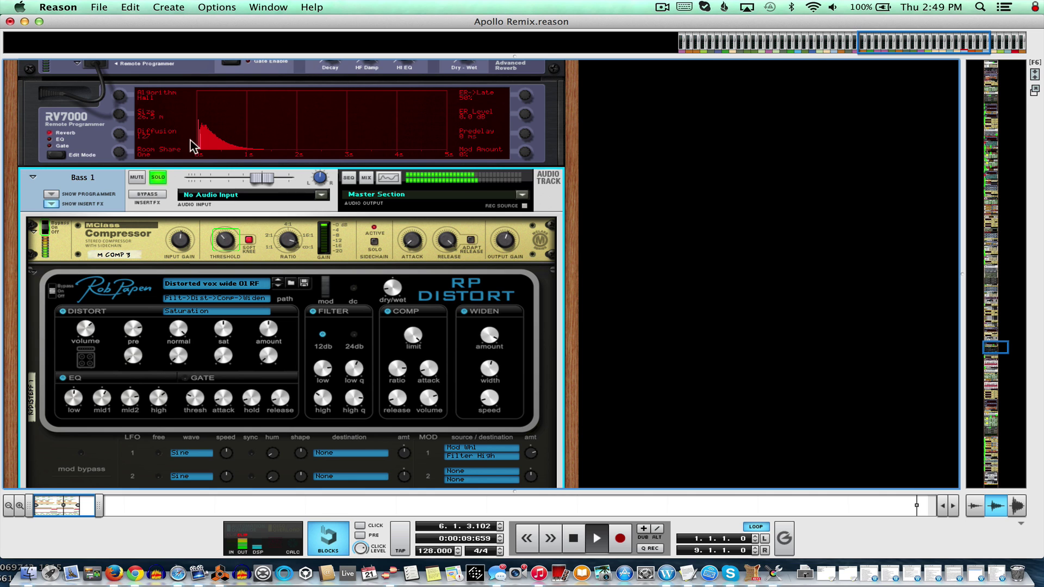
left_click(161, 178)
scroll(161, 179, "down", 10)
scroll(158, 178, "down", 10)
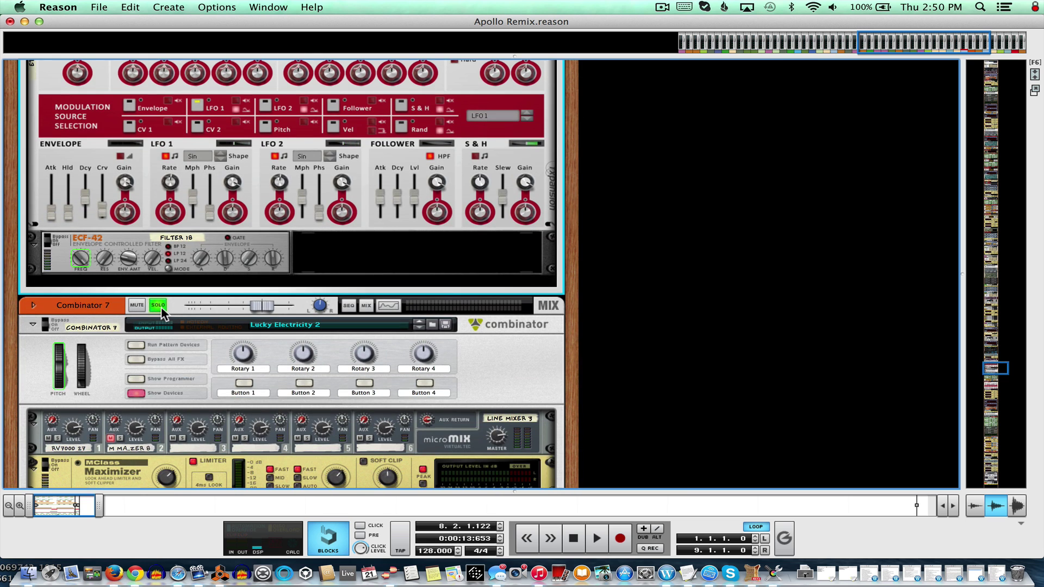
left_click(161, 308)
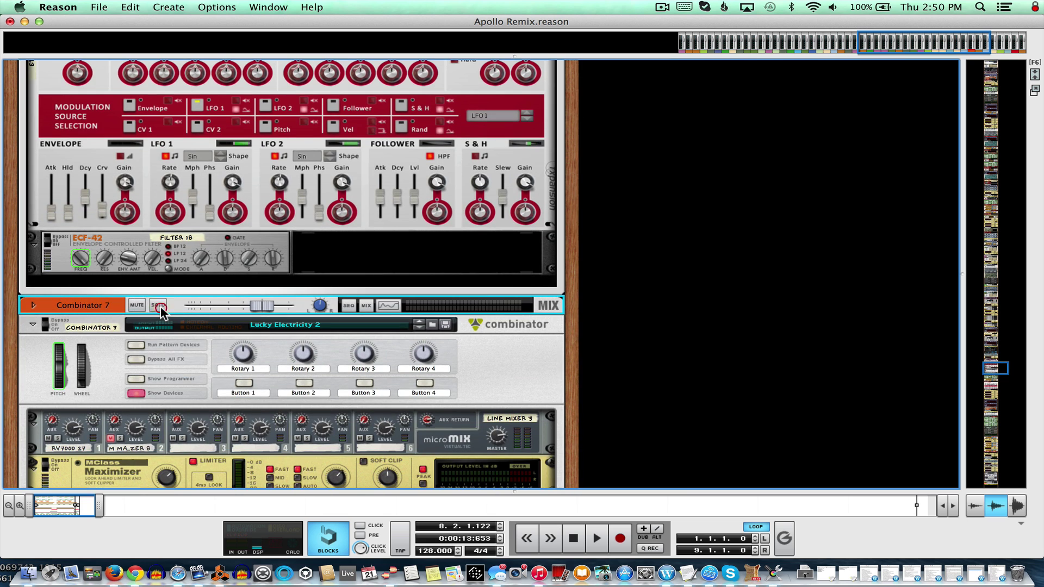
Select the Combinator 5 track in the sequencer, show its device in the rack and play it soloed from the song start.
left_click(268, 7)
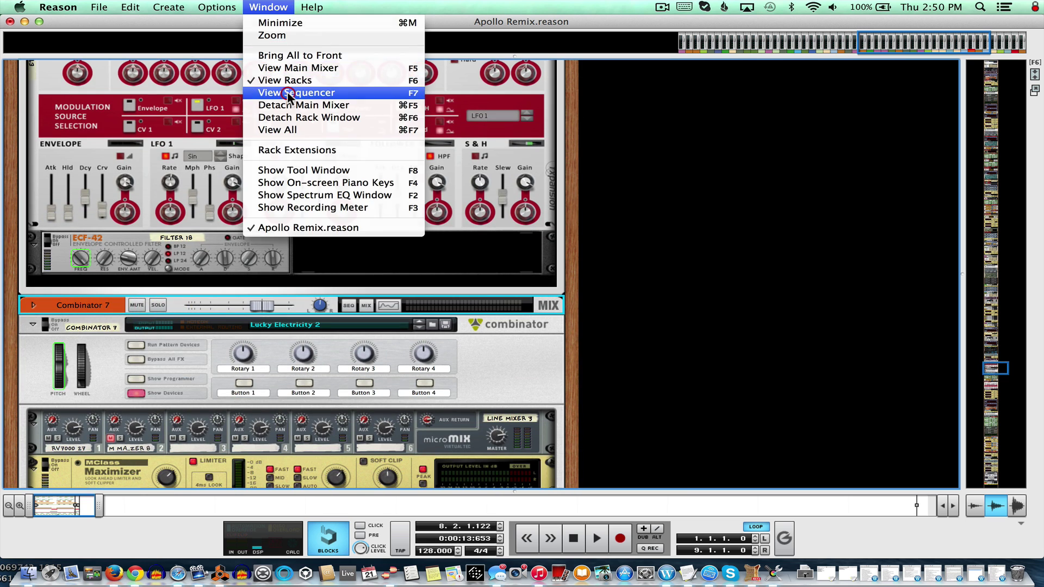
left_click(289, 92)
scroll(350, 293, "down", 3)
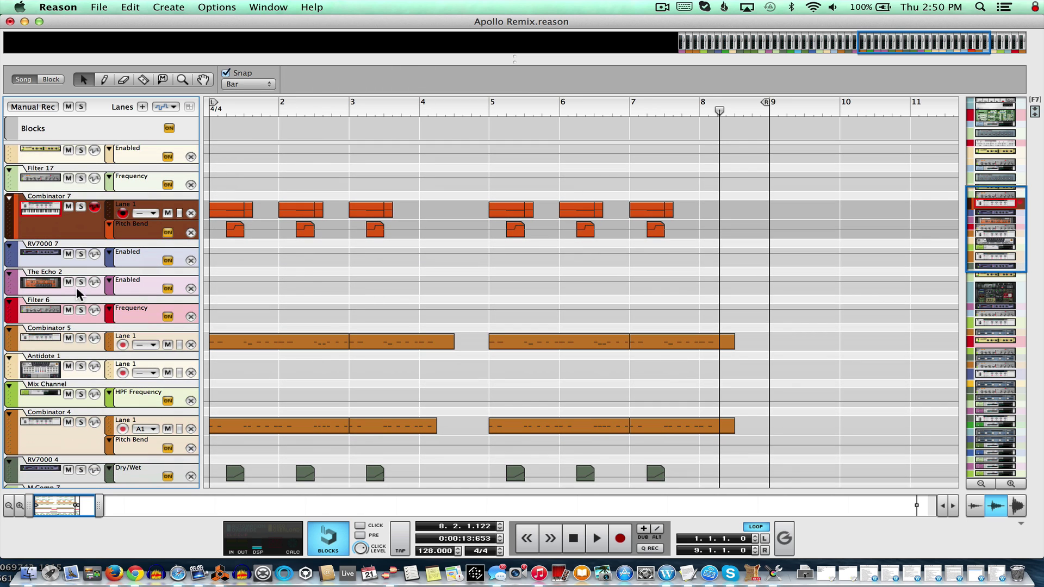
left_click(54, 333)
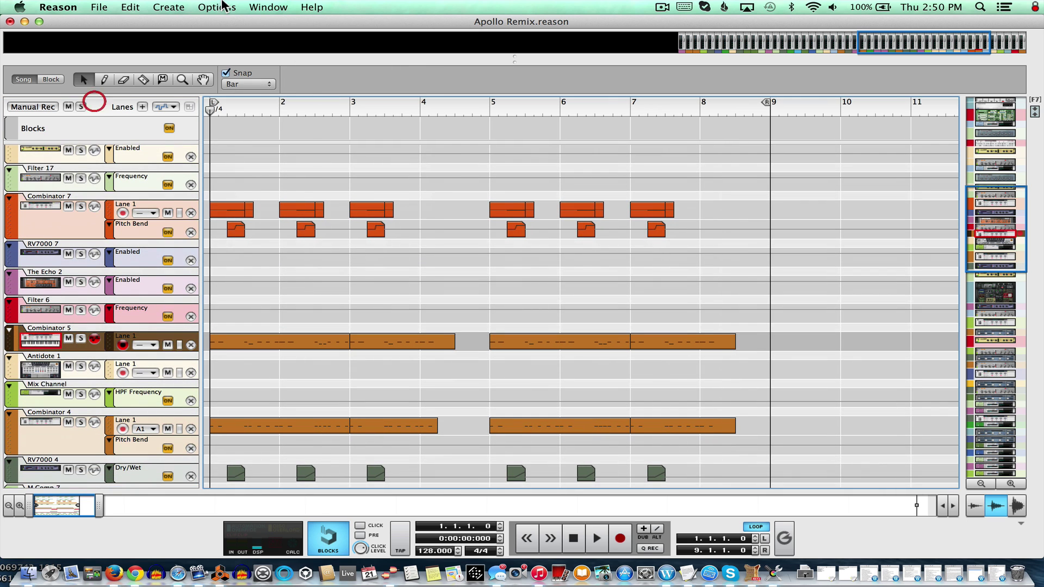
left_click(268, 7)
left_click(255, 79)
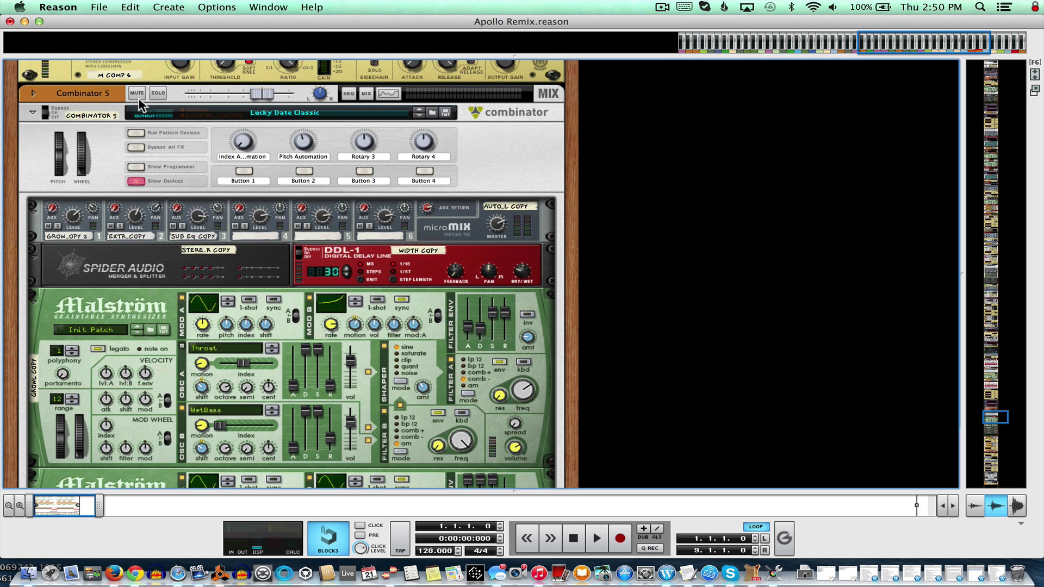
left_click(158, 93)
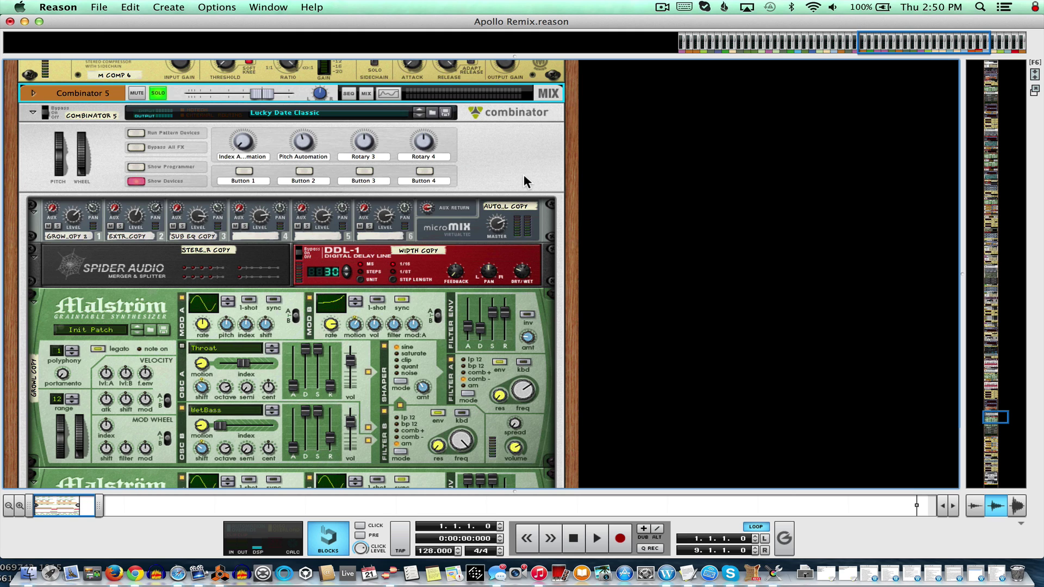
key("space")
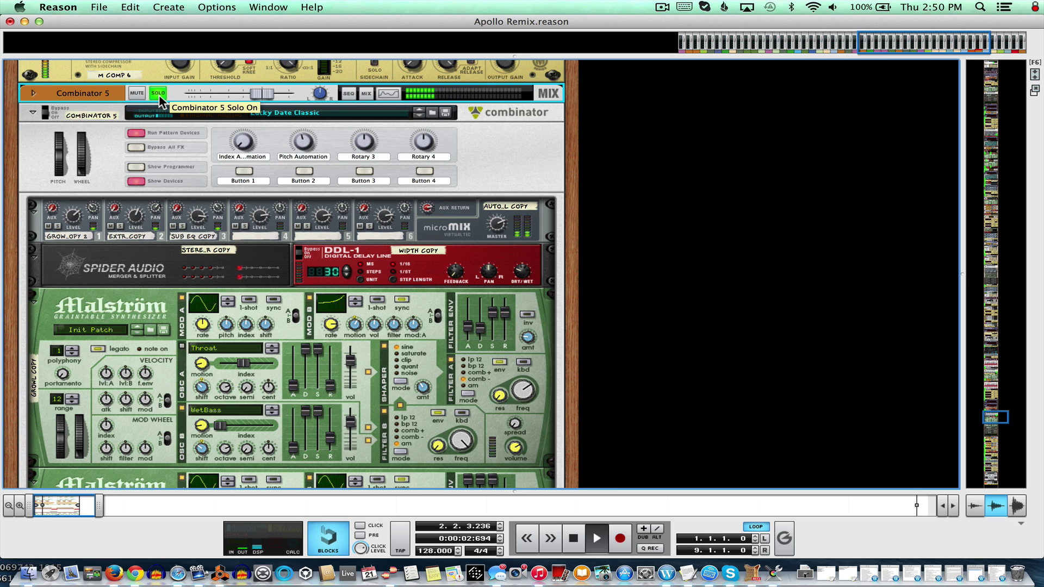
Examine the devices inside Combinator 5, from the two Malström synths to Thor, and end its soloed playback.
scroll(159, 97, "down", 5)
scroll(159, 95, "down", 9)
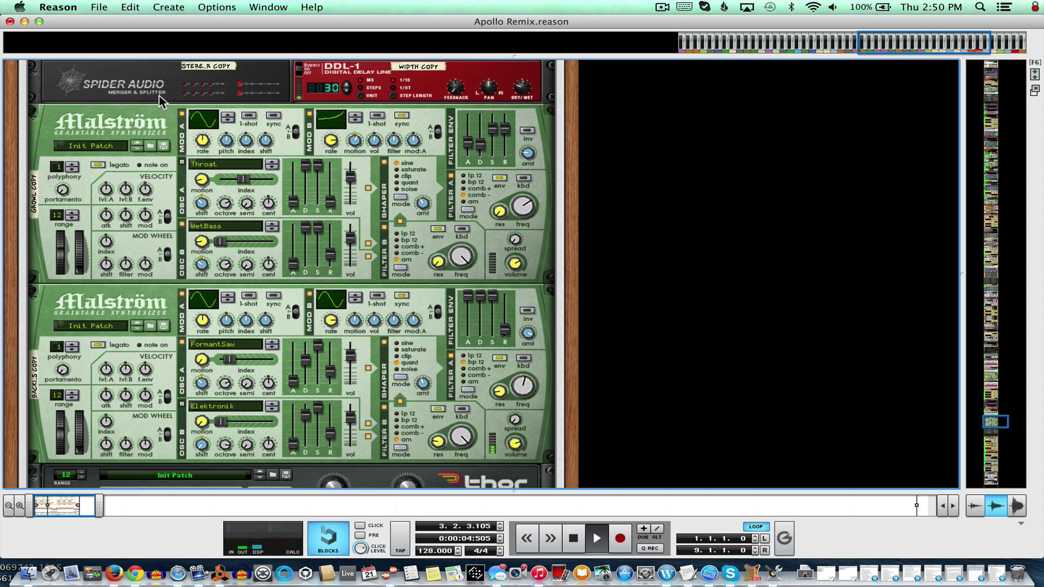
scroll(159, 94, "down", 4)
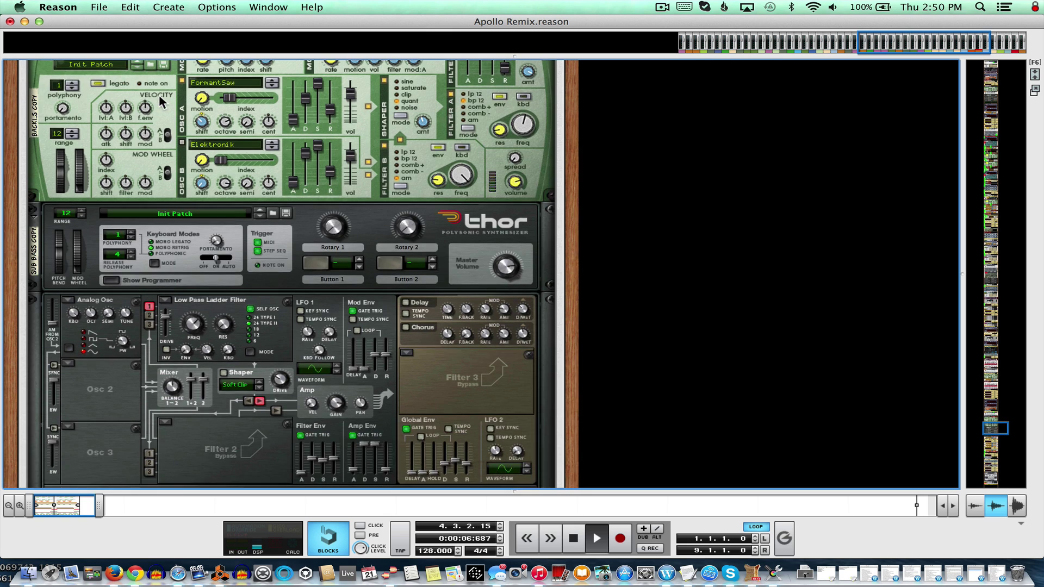
scroll(159, 95, "up", 15)
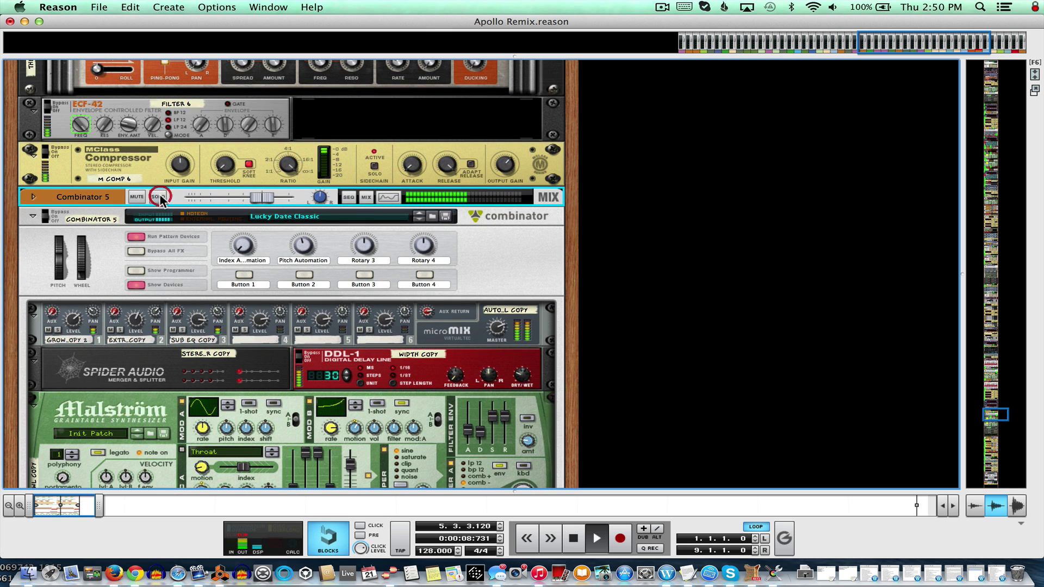
scroll(159, 194, "down", 10)
scroll(203, 397, "down", 1)
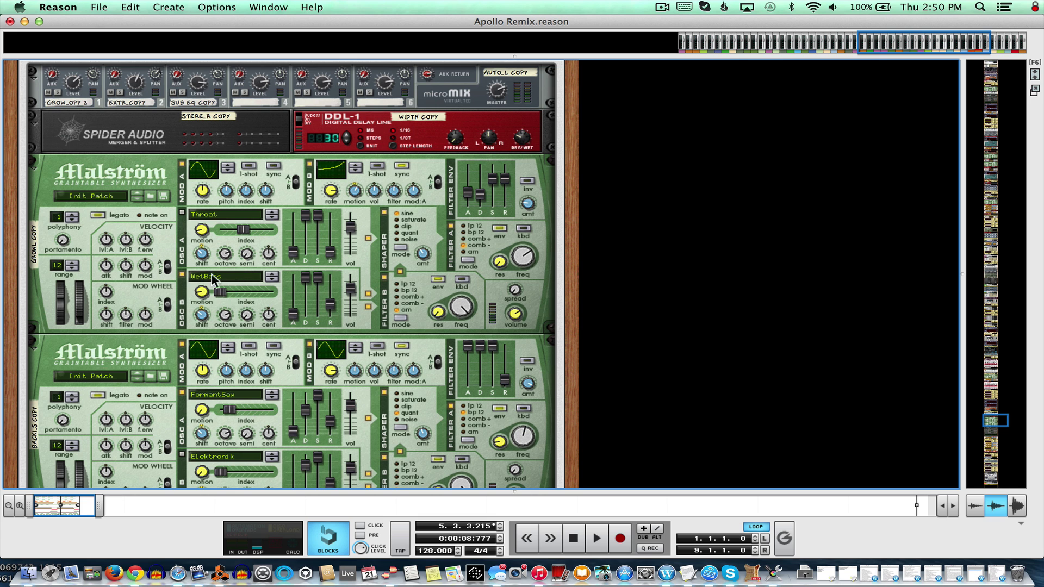
scroll(276, 395, "down", 2)
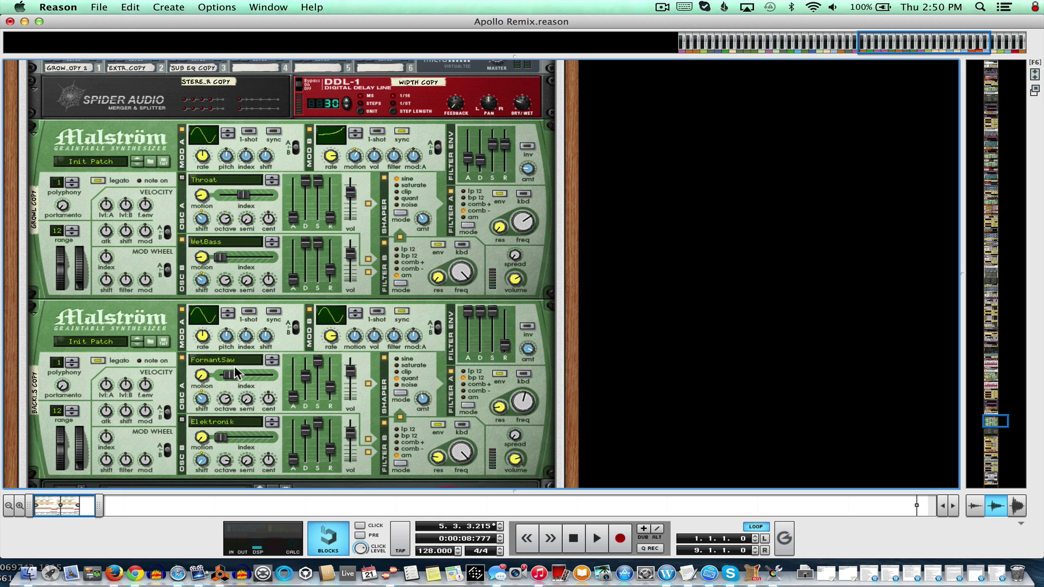
scroll(235, 373, "down", 10)
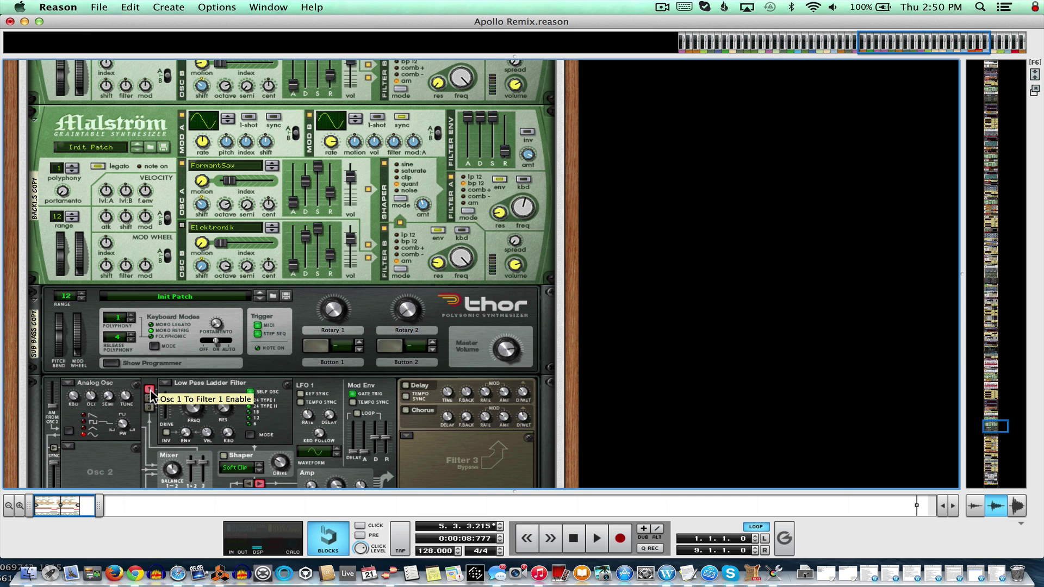
scroll(188, 403, "up", 15)
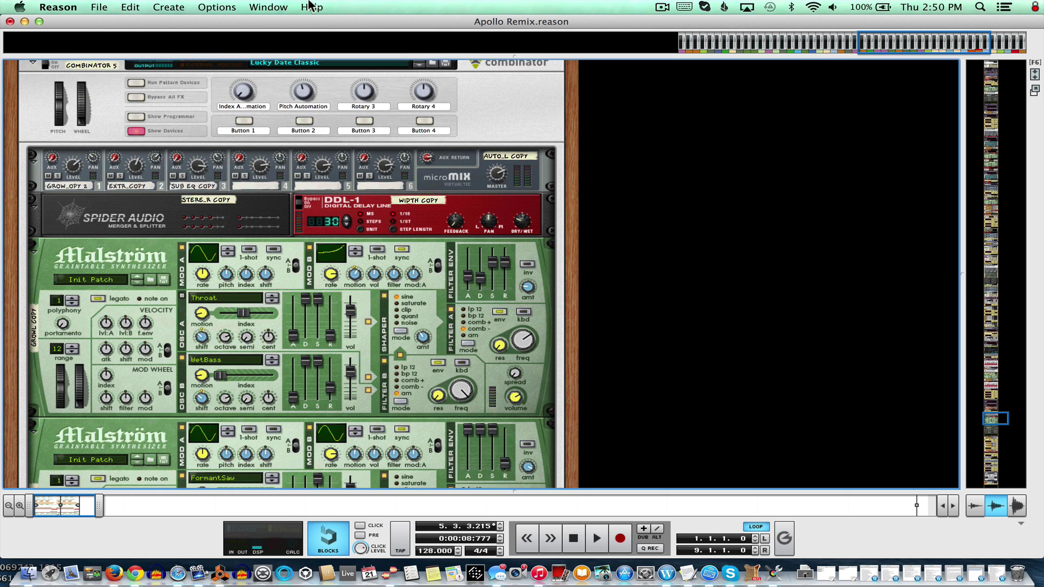
Go through the sequencer to the Combinator 4 track's device in the rack and solo it, with playback returned to the song start.
left_click(268, 7)
left_click(289, 94)
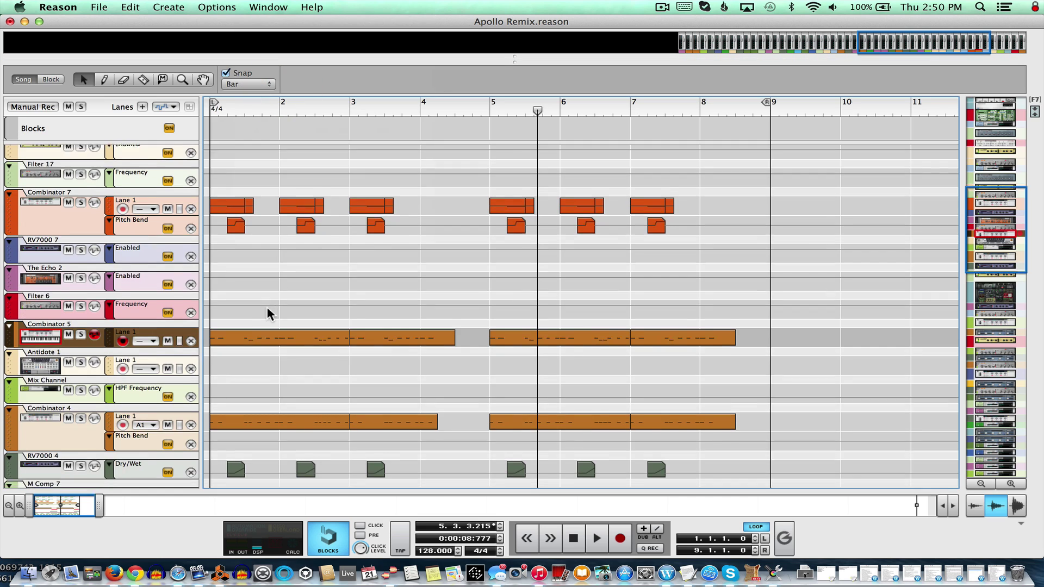
scroll(266, 307, "down", 5)
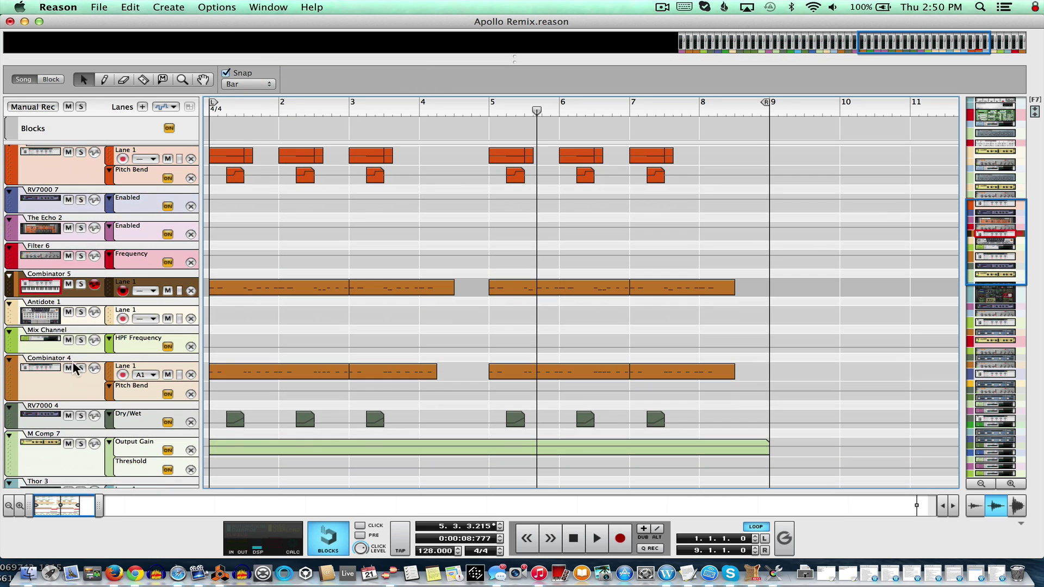
left_click_drag(248, 103, 140, 104)
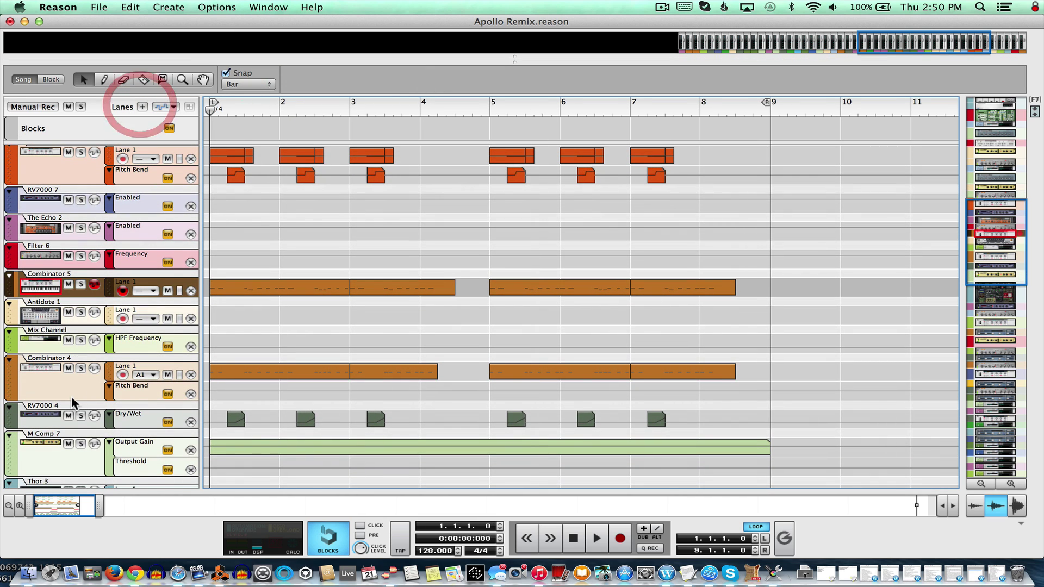
left_click(38, 373)
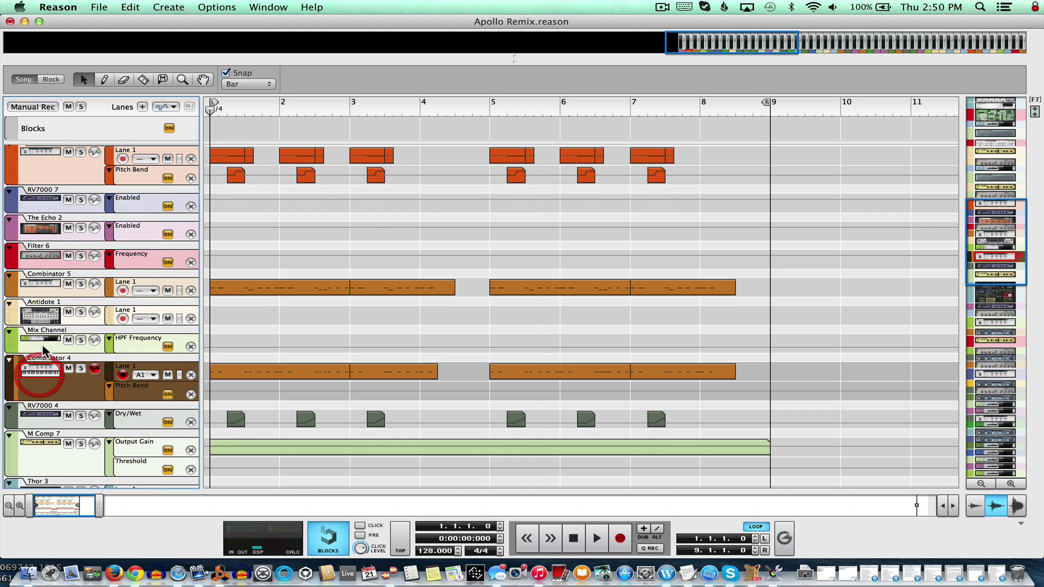
left_click(268, 8)
left_click(270, 81)
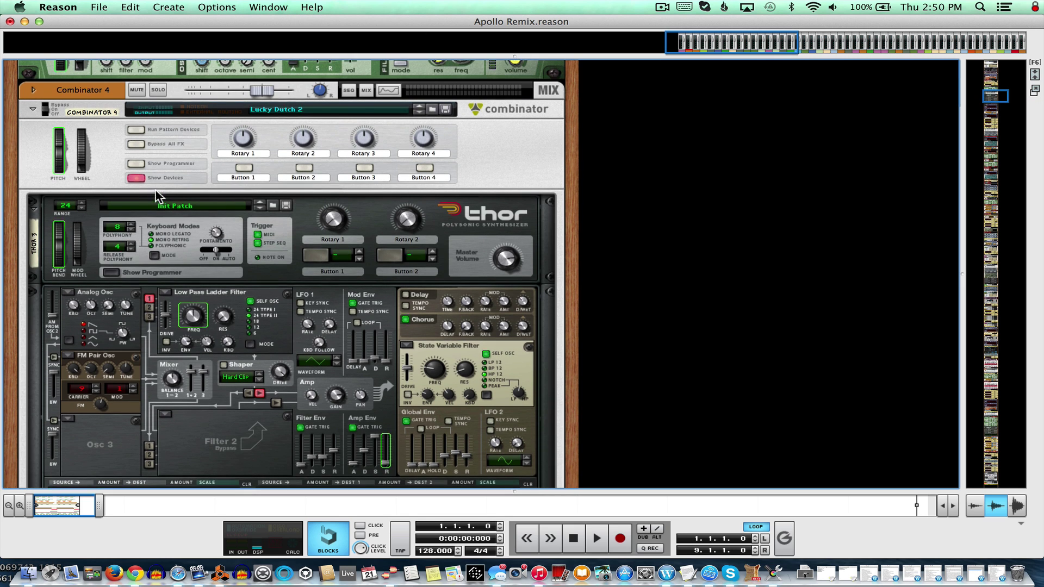
left_click(159, 92)
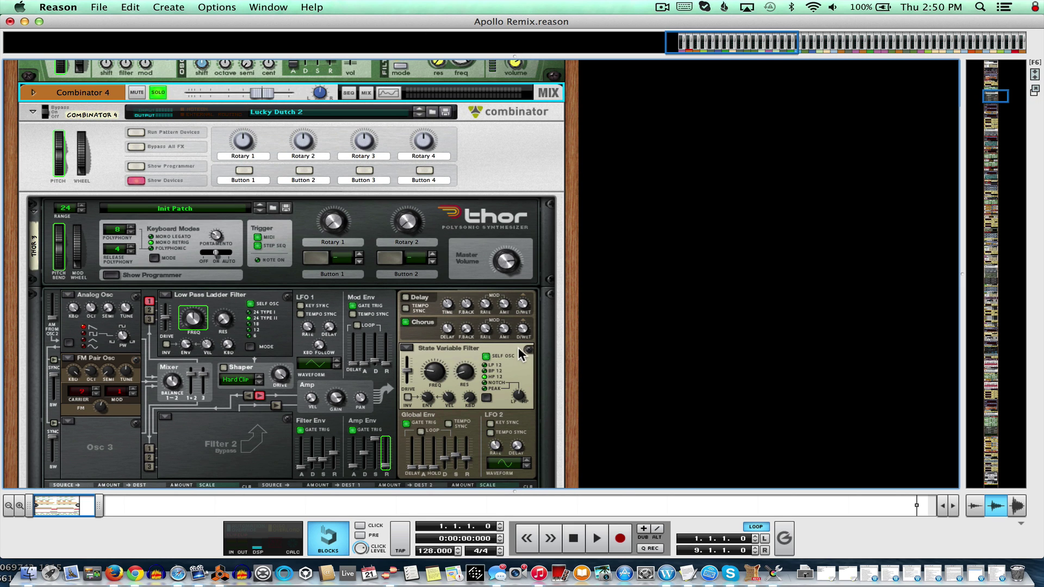
Examine Combinator 4's devices, from the Thor synthesizer through the two RV7000 reverbs to Scream 4.
scroll(514, 345, "down", 3)
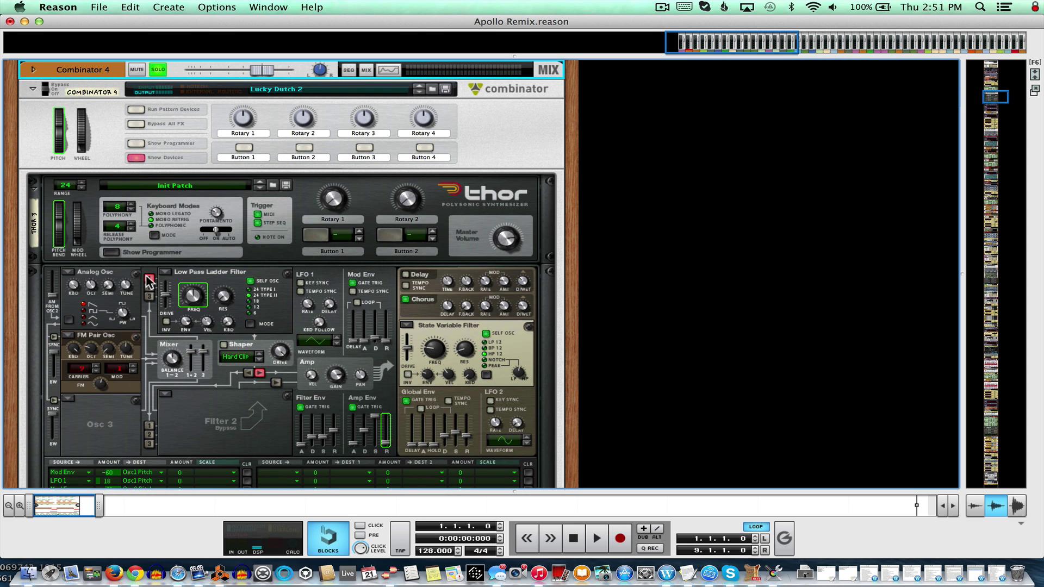
scroll(432, 348, "down", 10)
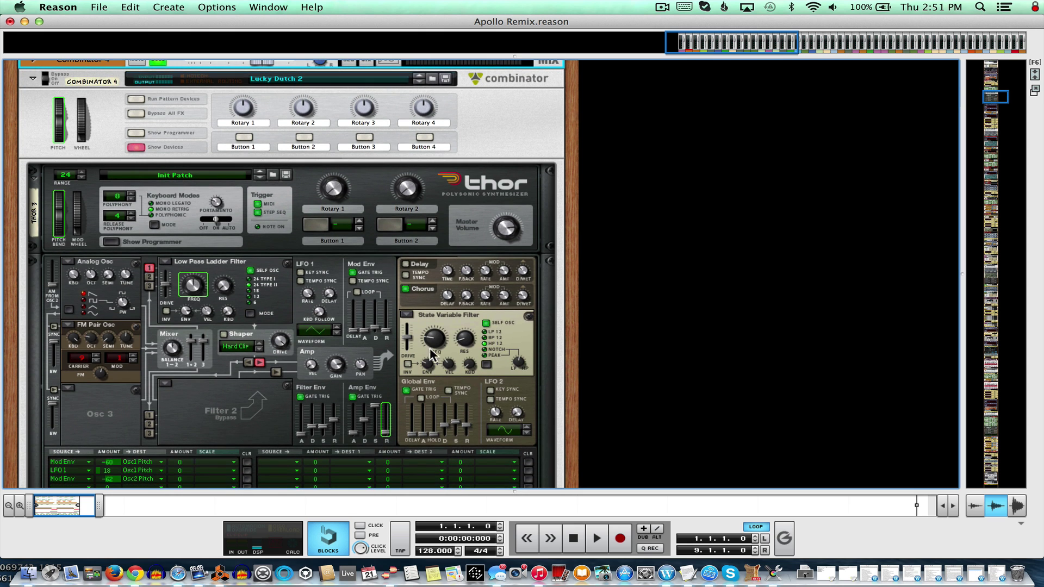
scroll(435, 348, "down", 15)
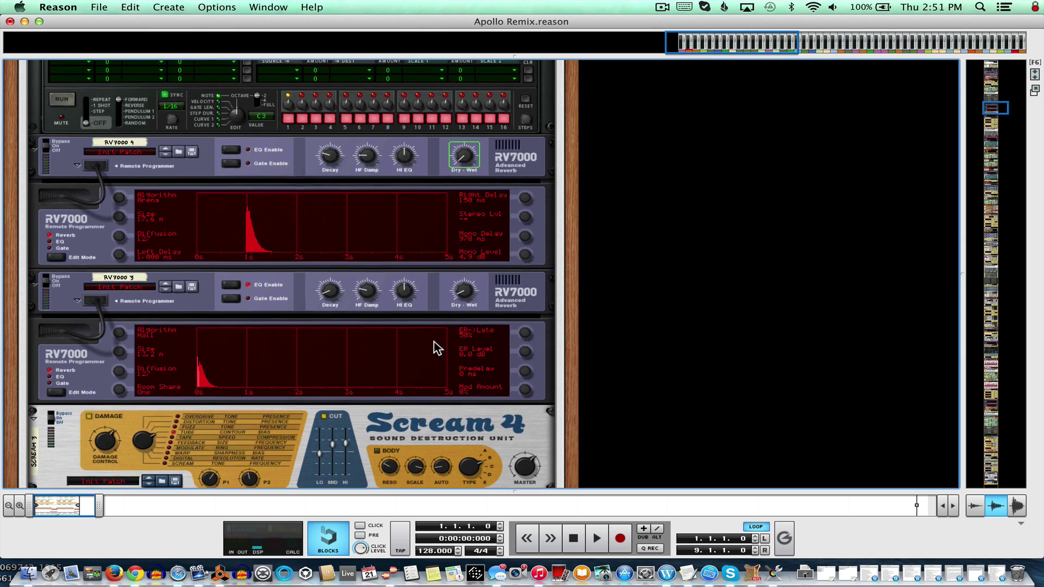
scroll(435, 348, "up", 20)
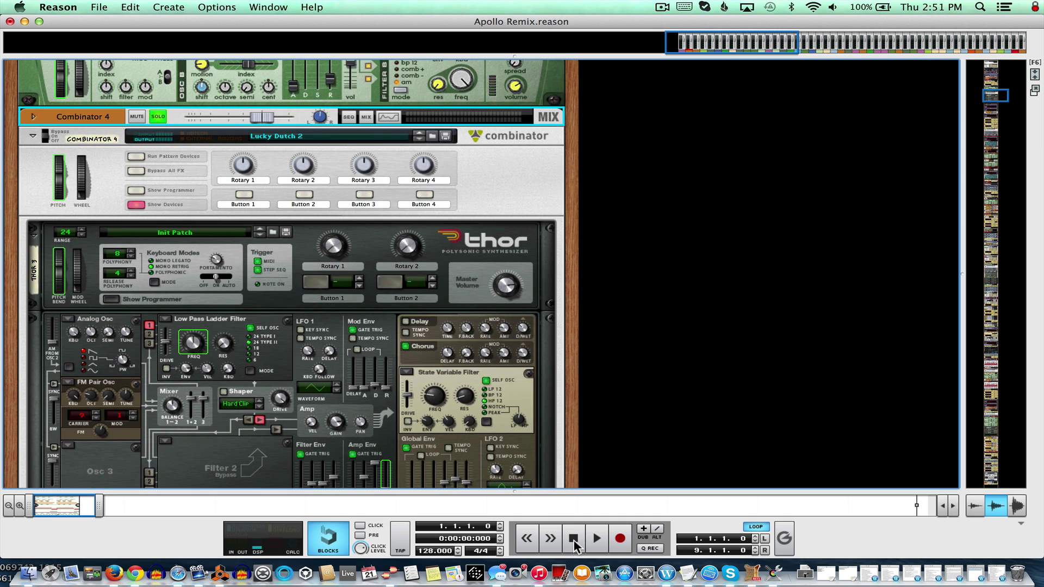
Start playback with Combinator 4 soloed, and bring Combinator 5 into the solo from its device in the rack.
key("space")
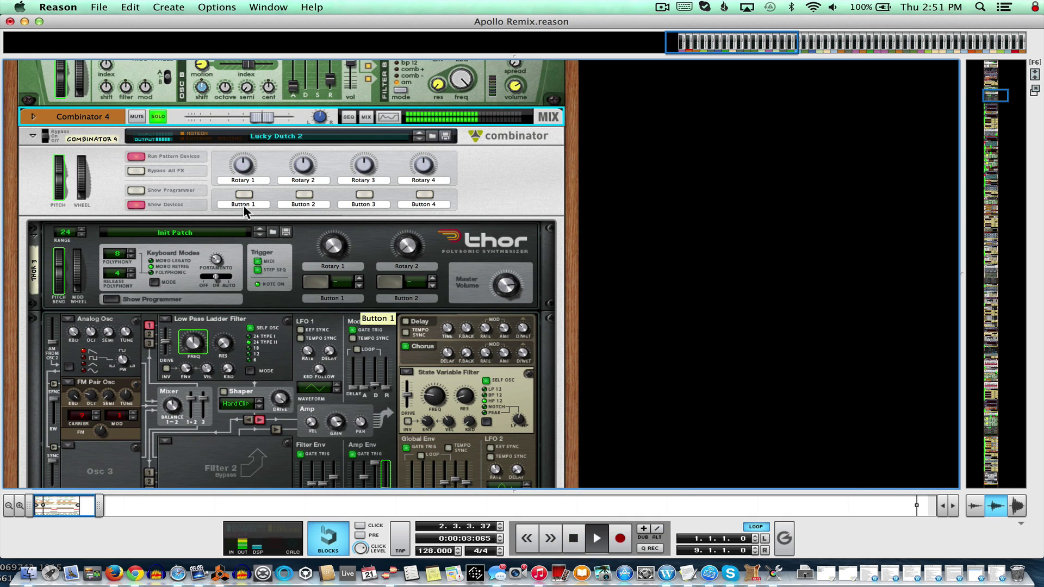
scroll(178, 168, "up", 3)
scroll(177, 170, "up", 15)
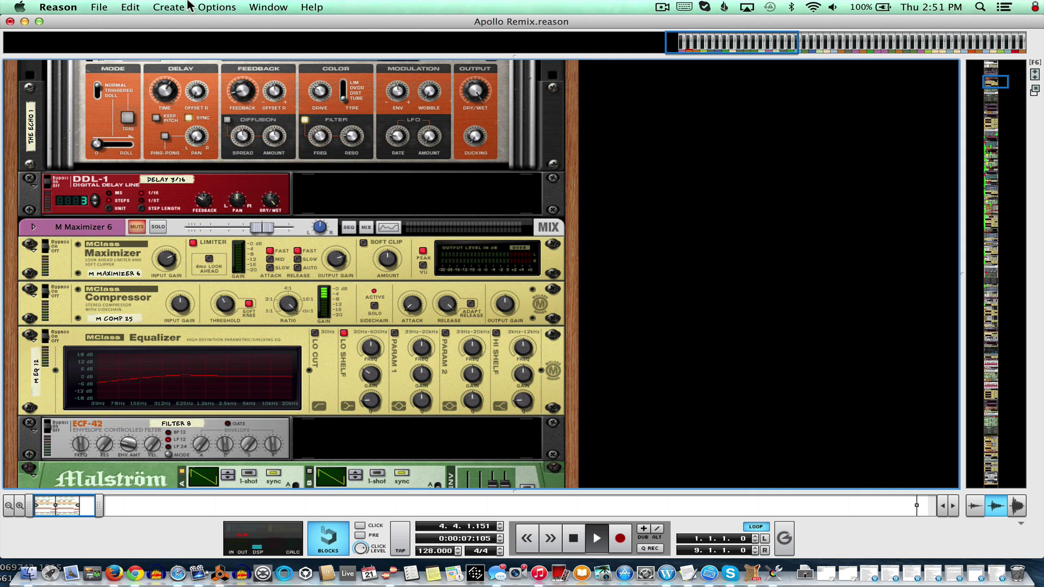
left_click(224, 7)
mouse_move(272, 8)
left_click(296, 93)
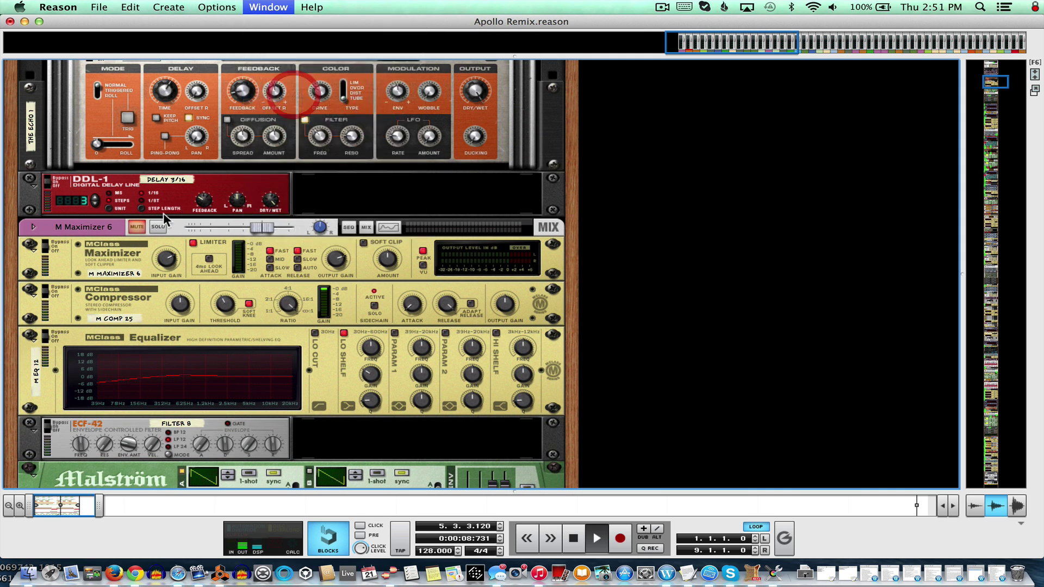
left_click(275, 6)
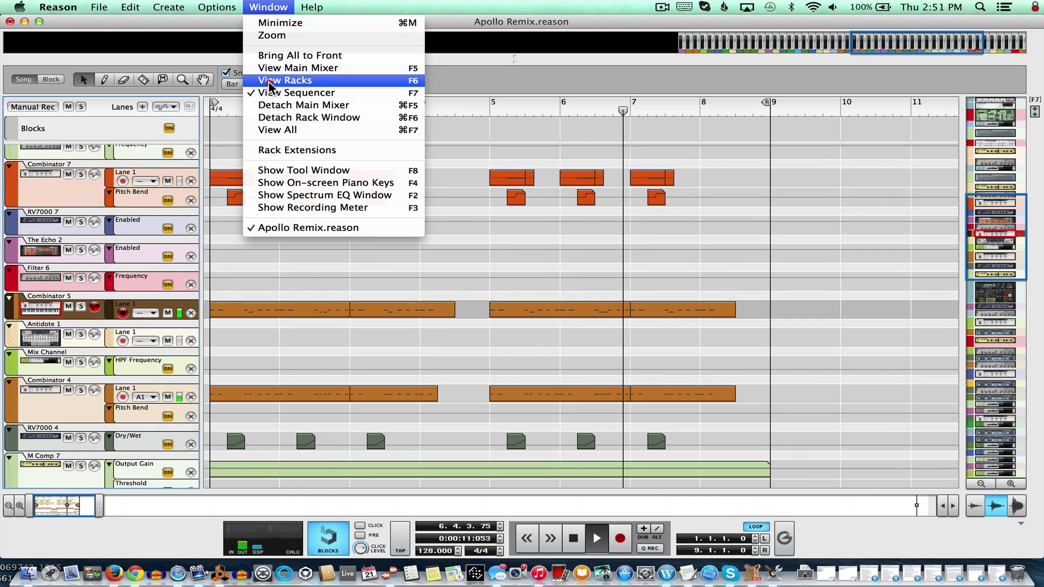
left_click(303, 79)
Select the Combinator 7 track in the sequencer, show its device in the rack and add it to the soloed playback.
left_click(274, 7)
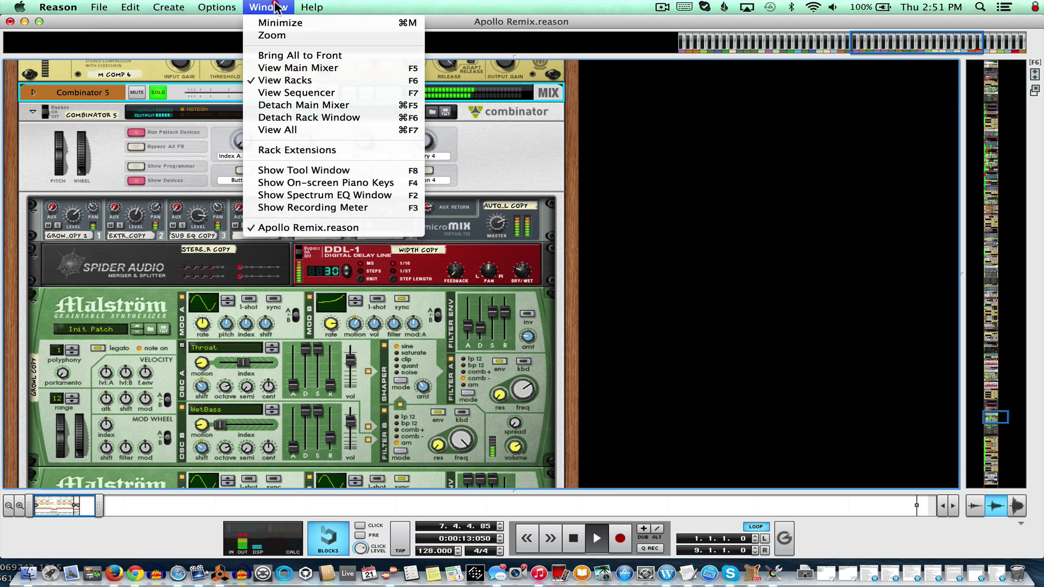
left_click(275, 87)
scroll(255, 275, "up", 3)
left_click(49, 304)
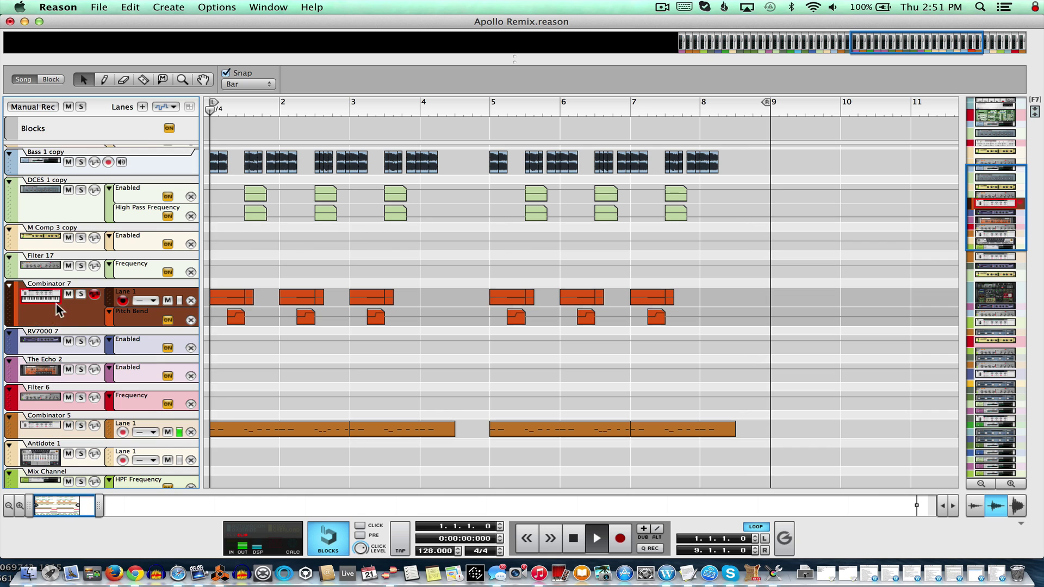
left_click(271, 6)
left_click(281, 79)
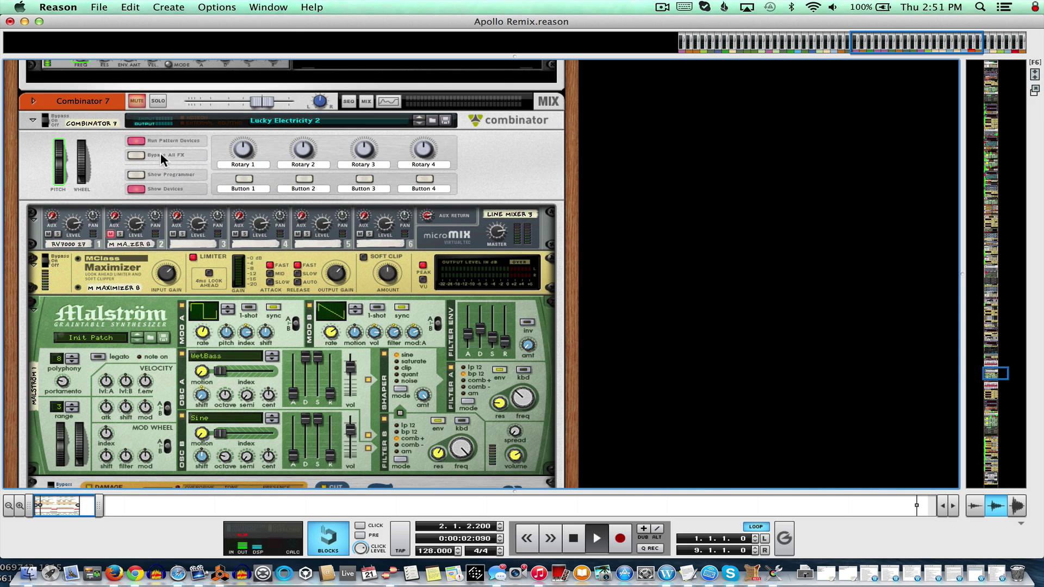
left_click(160, 100)
Select the Bass 1 copy track in the sequencer, show it in the rack and solo it with the others.
left_click(288, 6)
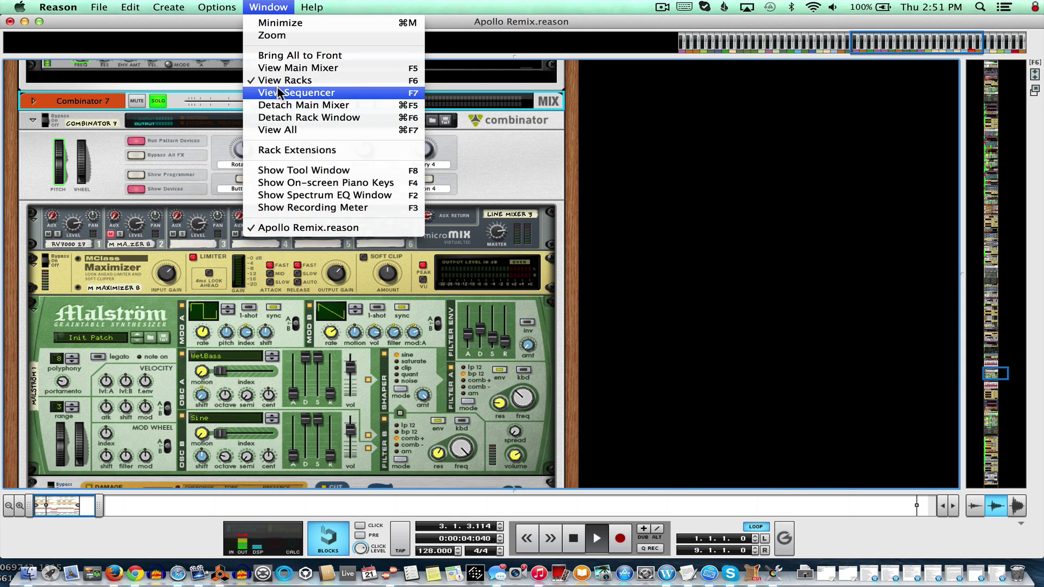
left_click(276, 86)
left_click(34, 214)
left_click(270, 6)
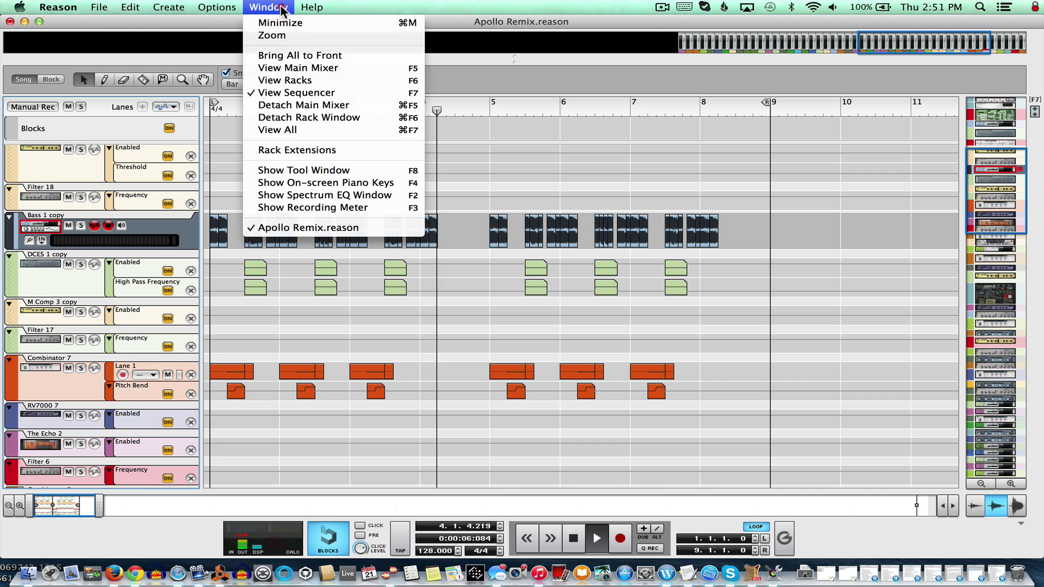
left_click(265, 81)
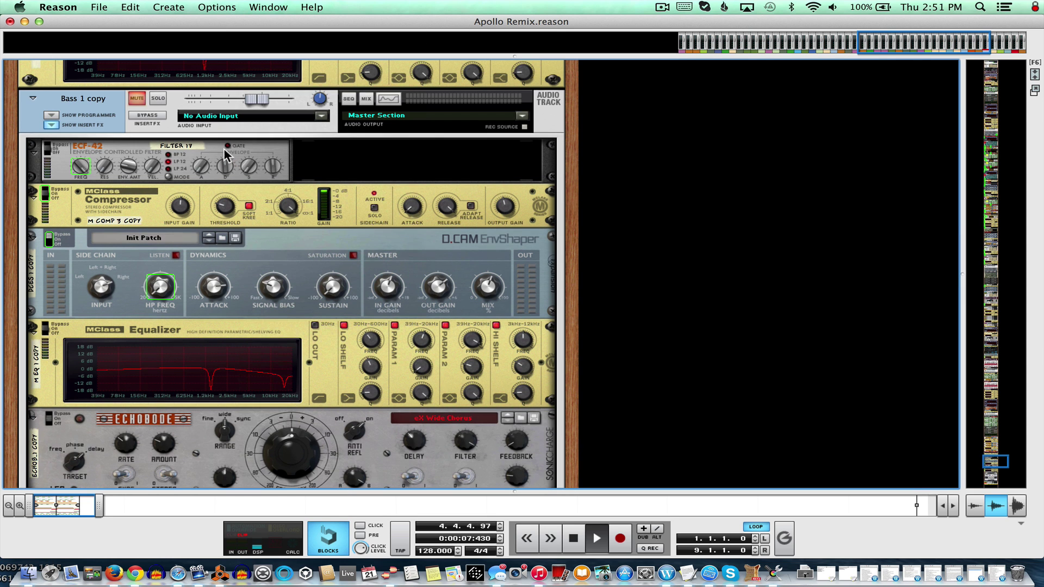
left_click(158, 98)
Select the original Bass 1 track in the sequencer, show it in the rack and add it to the solo.
left_click(268, 7)
left_click(270, 94)
scroll(239, 215, "up", 5)
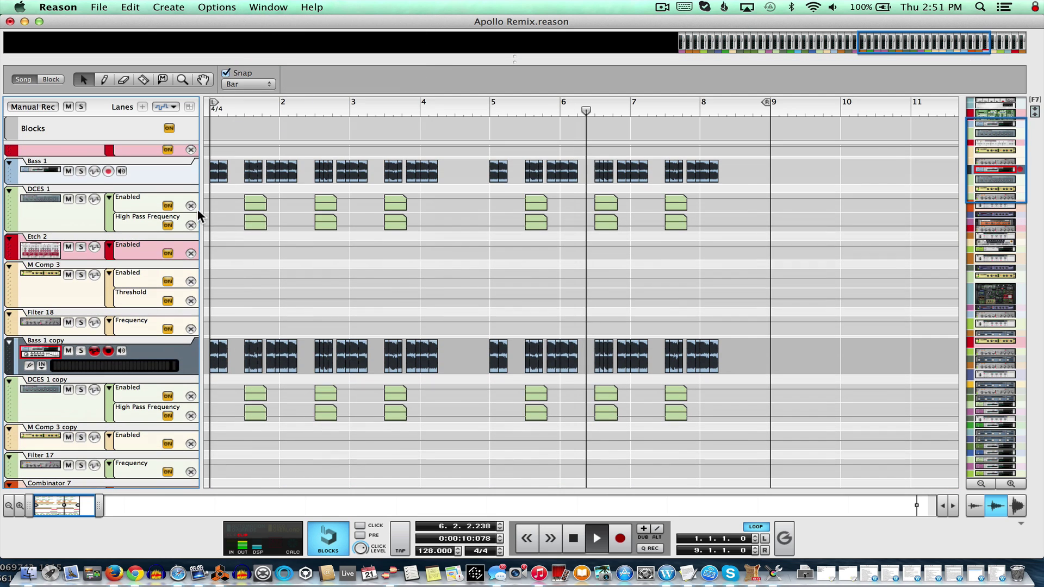
left_click(33, 170)
left_click(268, 6)
left_click(276, 83)
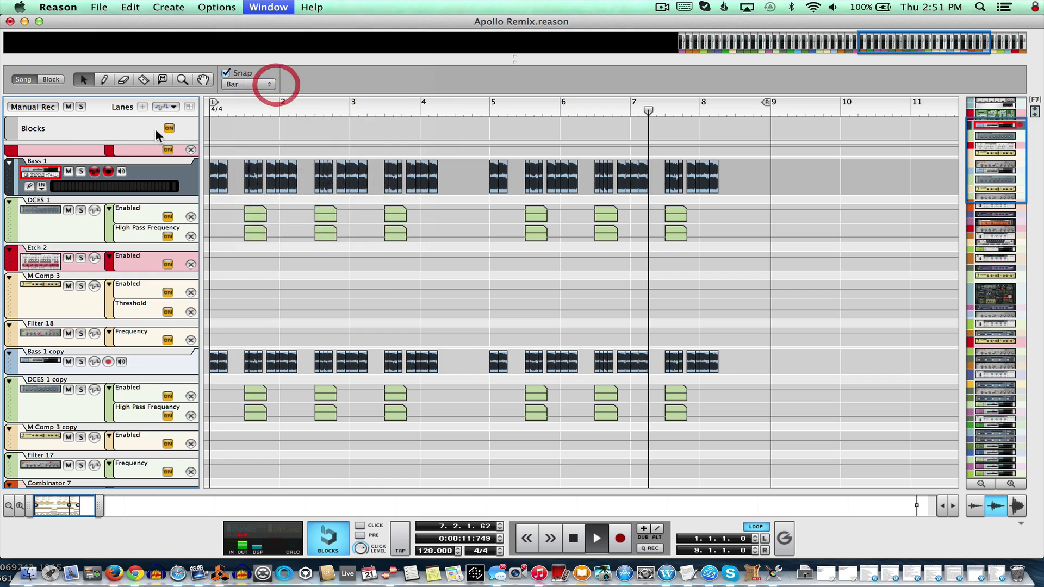
left_click(158, 125)
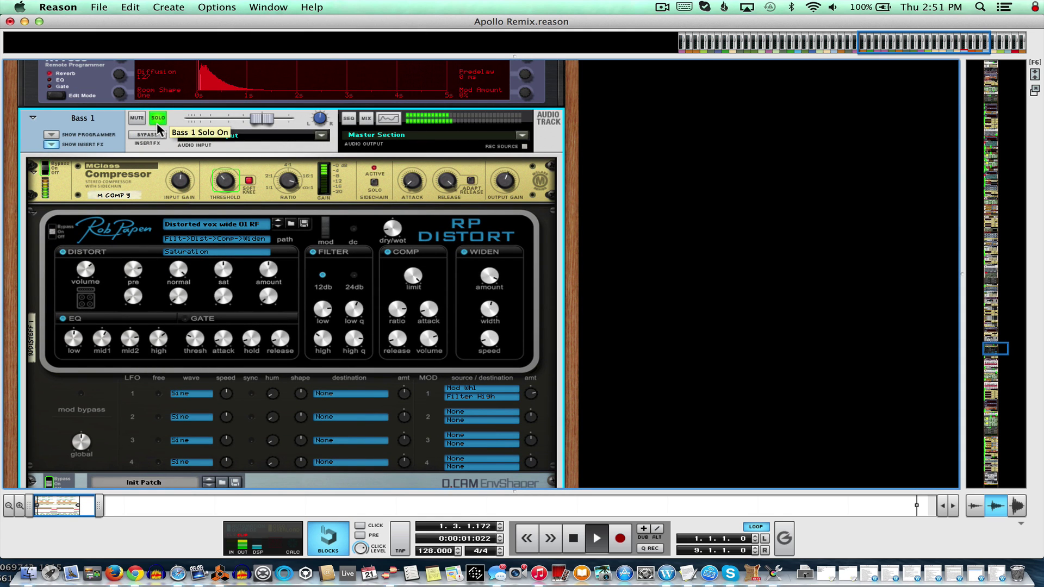
Return to the sequencer and look through the tracks from Combinator 5 to the Chords Saw and Audio Track 1 clips.
left_click(279, 7)
left_click(281, 92)
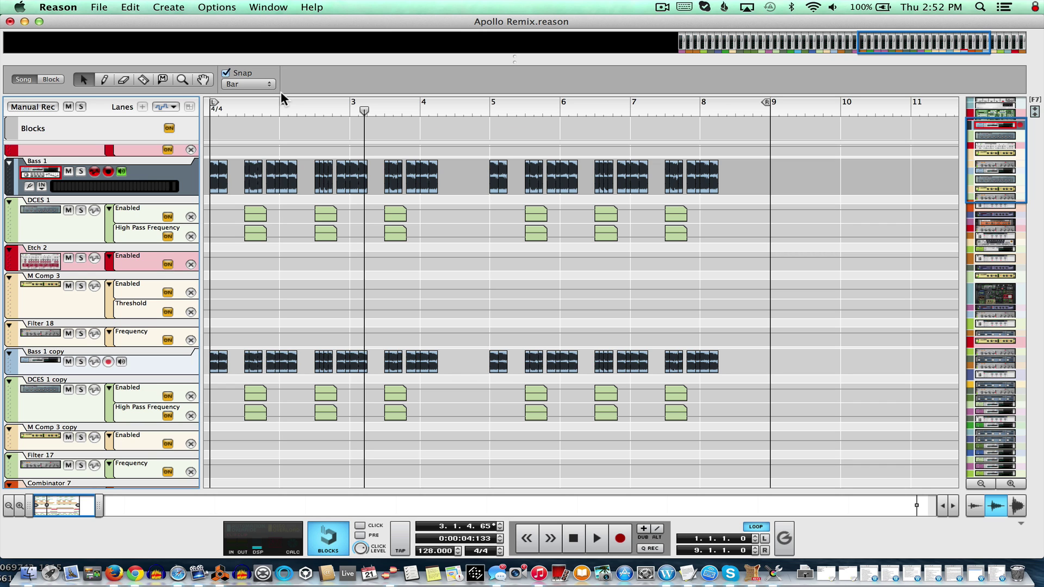
scroll(389, 256, "down", 15)
scroll(389, 252, "down", 15)
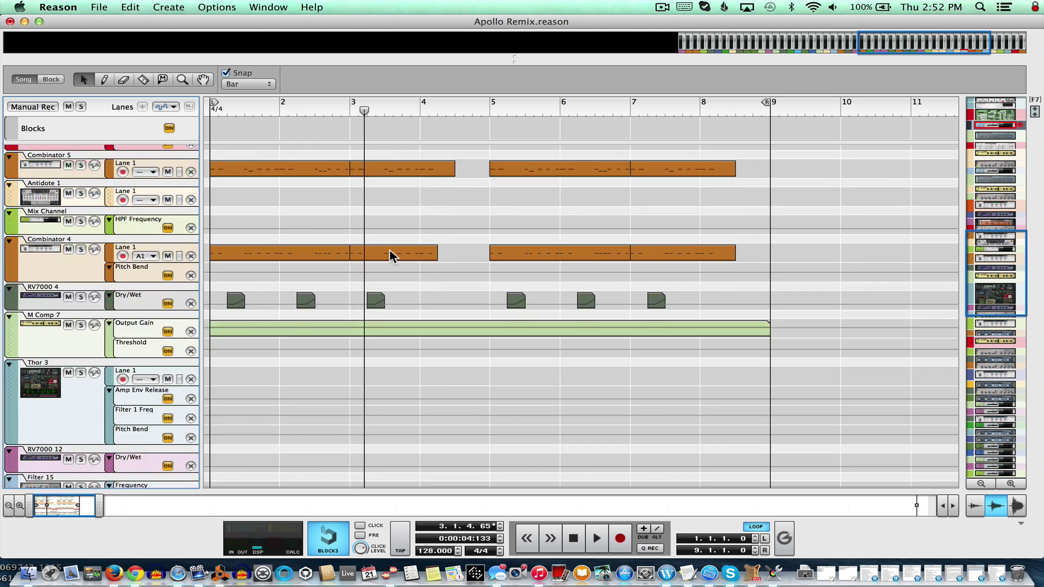
scroll(385, 260, "down", 3)
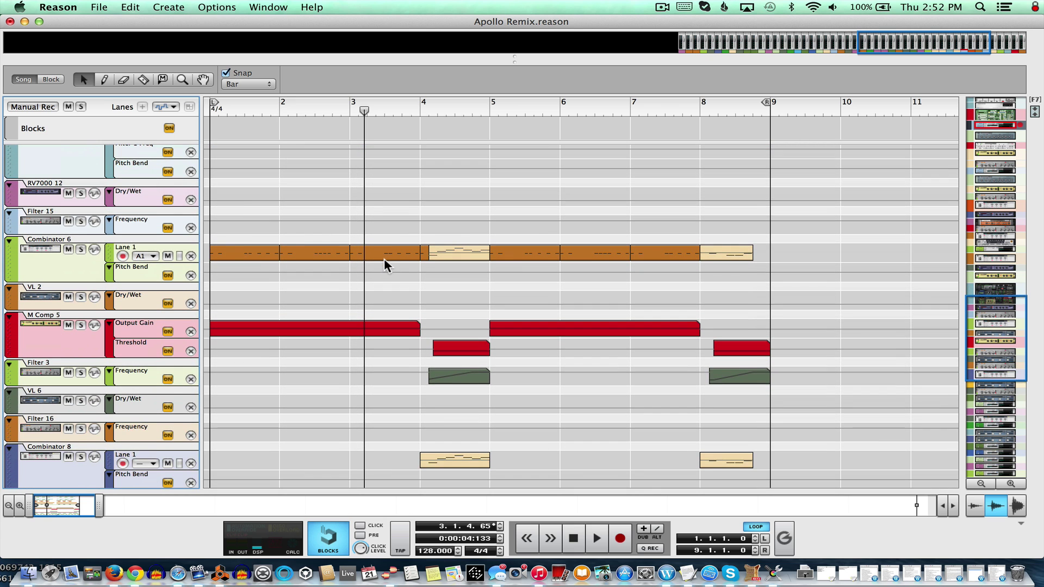
scroll(108, 289, "down", 12)
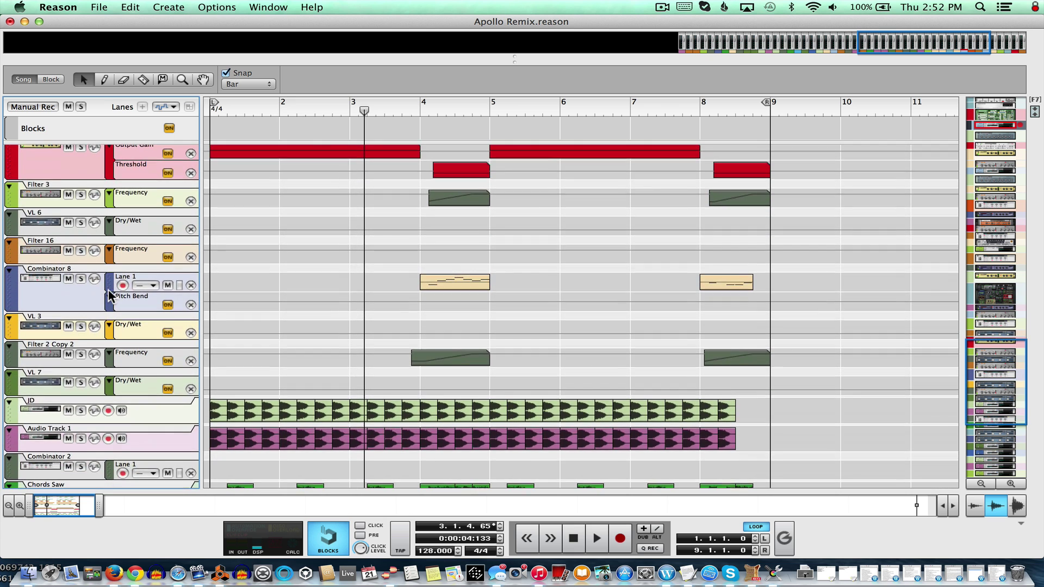
scroll(423, 219, "up", 8)
left_click(424, 405)
scroll(348, 385, "down", 20)
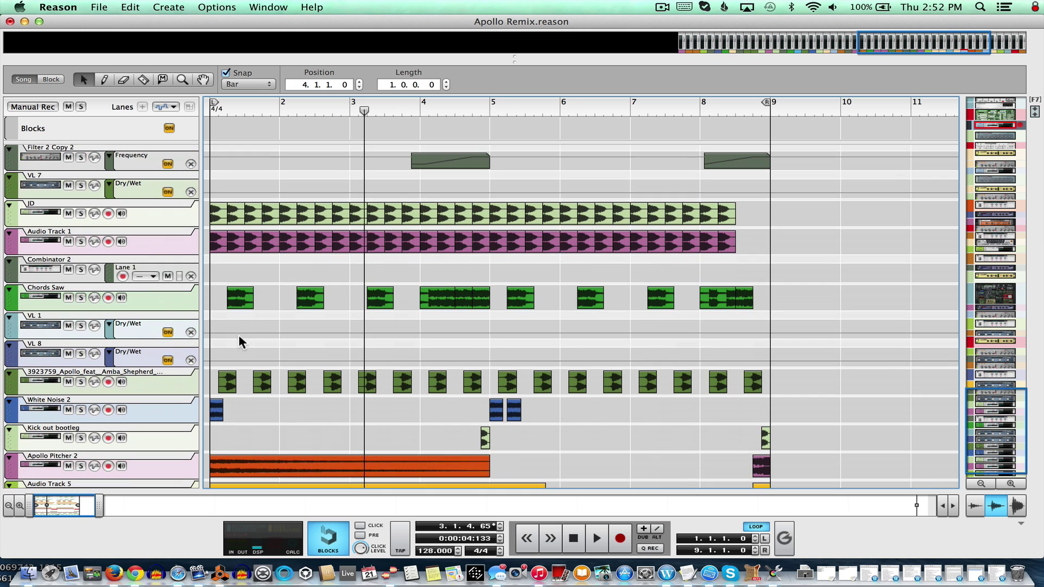
Select the Chords Saw audio track and look over the Combinator 2 device in the rack.
left_click(244, 334)
left_click(98, 302)
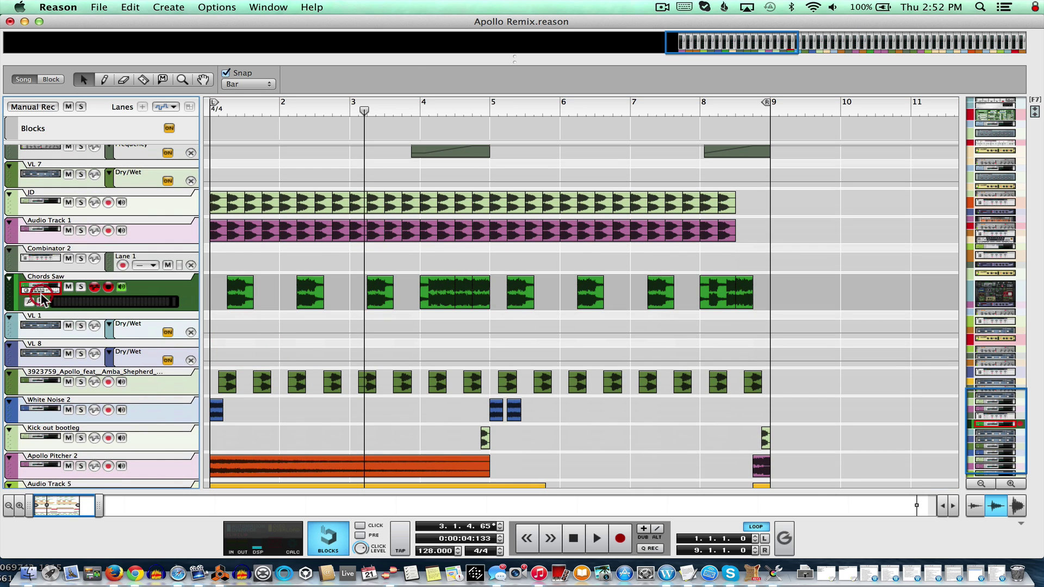
left_click(268, 7)
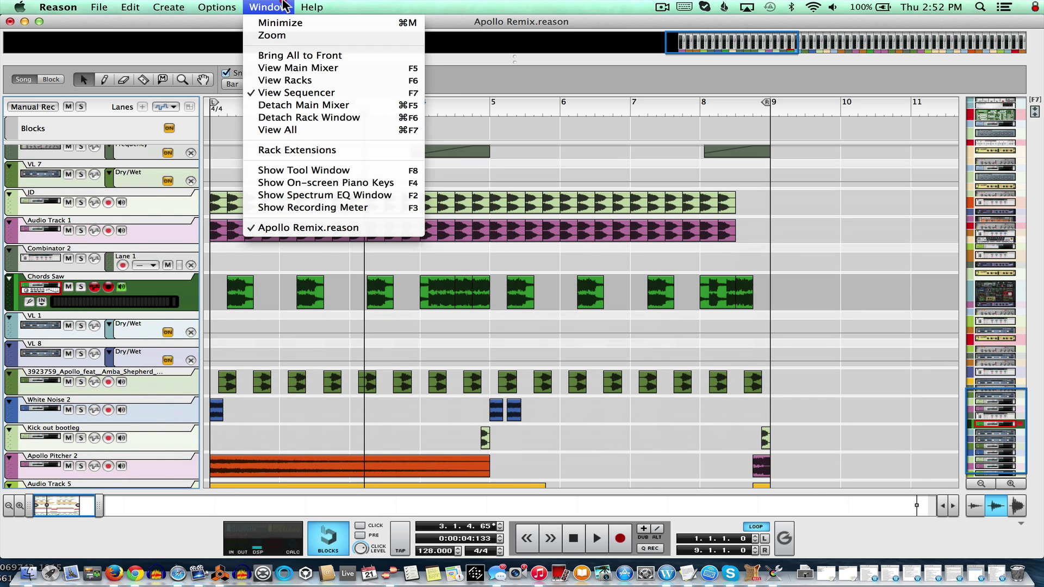
left_click(287, 81)
scroll(210, 249, "down", 10)
Look back through the sequencer tracks, check the Bass 1 channel in the rack and return to the sequencer.
left_click(268, 7)
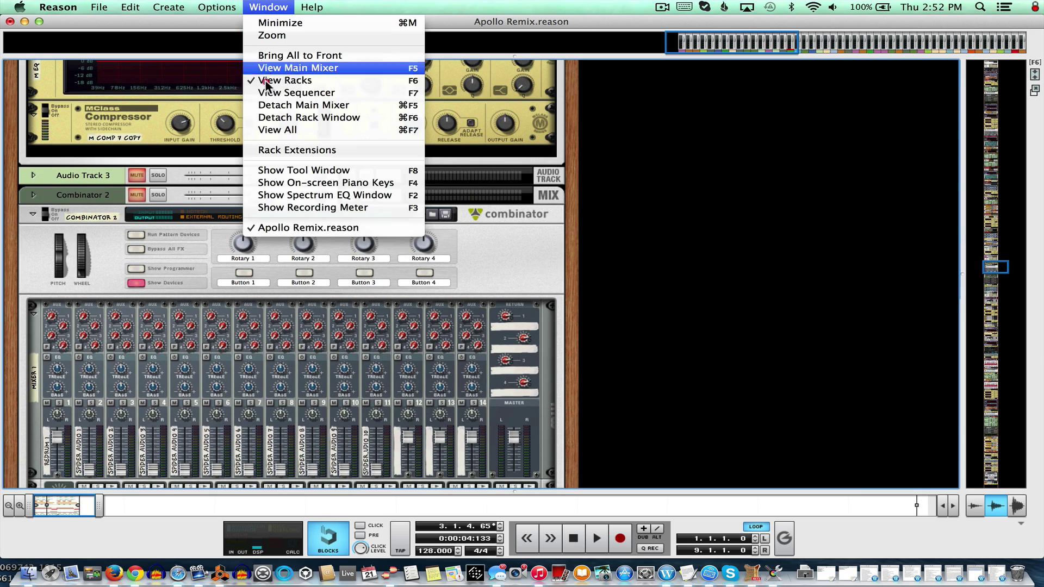
left_click(269, 92)
scroll(218, 319, "up", 10)
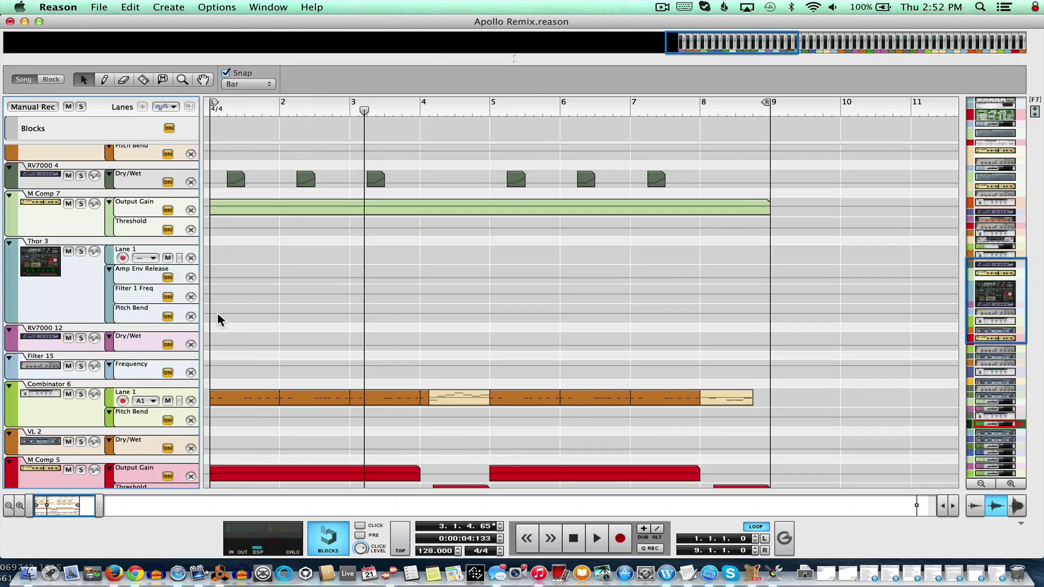
key("F6")
scroll(217, 320, "down", 3)
left_click(268, 7)
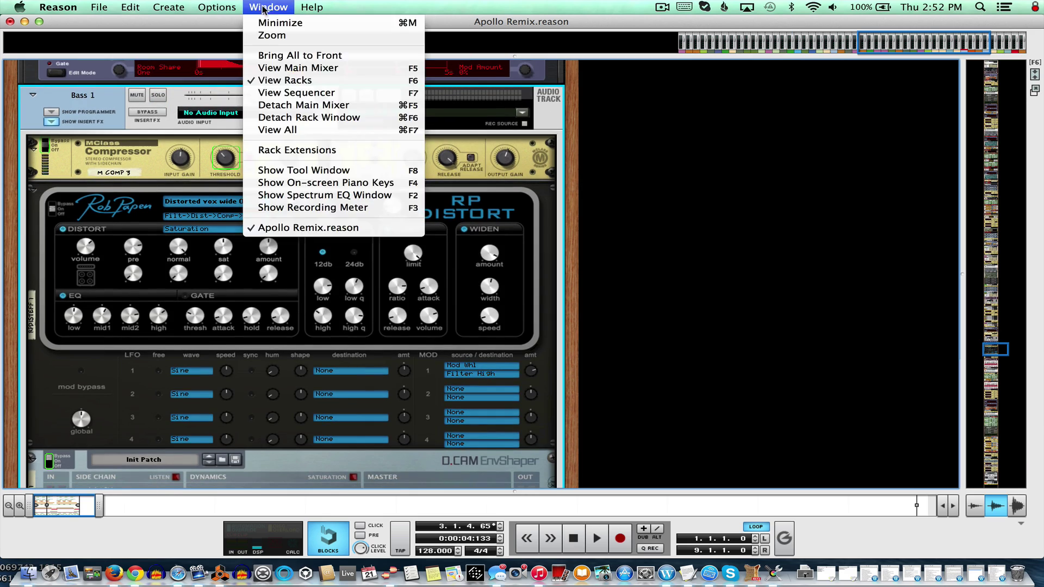
left_click(286, 94)
Place a copy of the first Chords Saw clip at bar 9 and extend it to 9 bars.
scroll(378, 303, "down", 5)
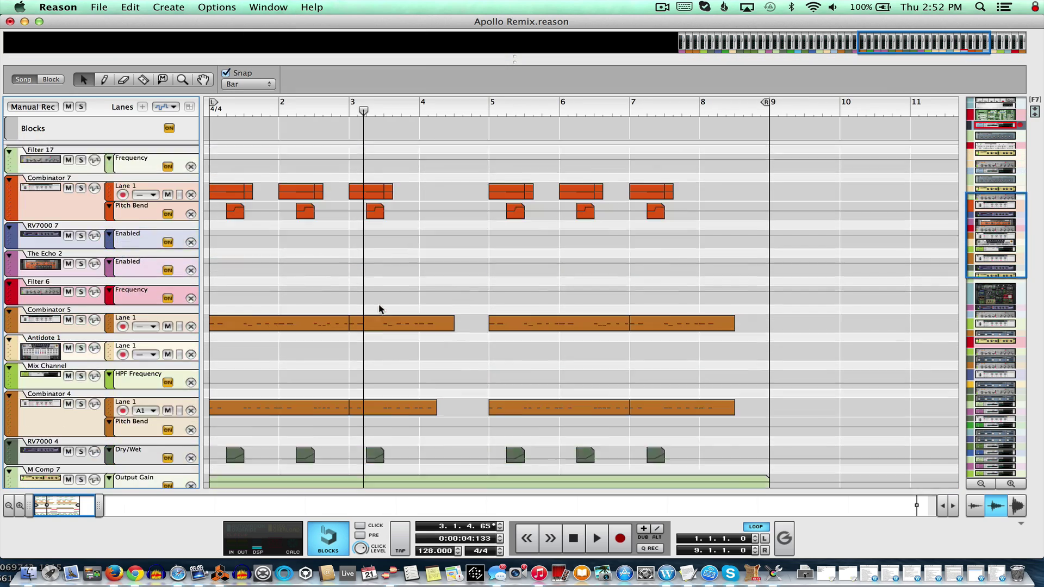
scroll(379, 305, "down", 15)
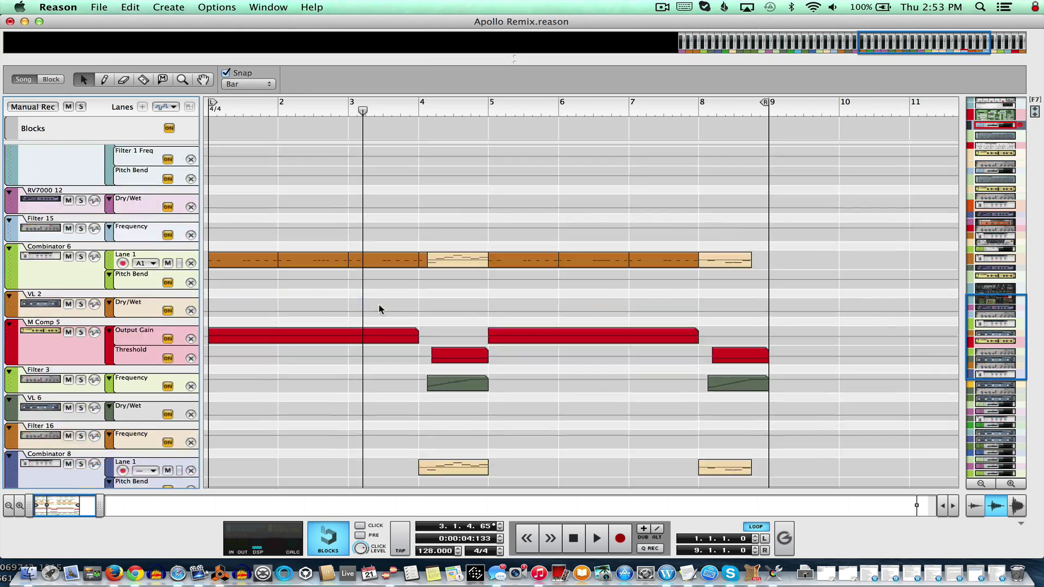
scroll(379, 309, "down", 12)
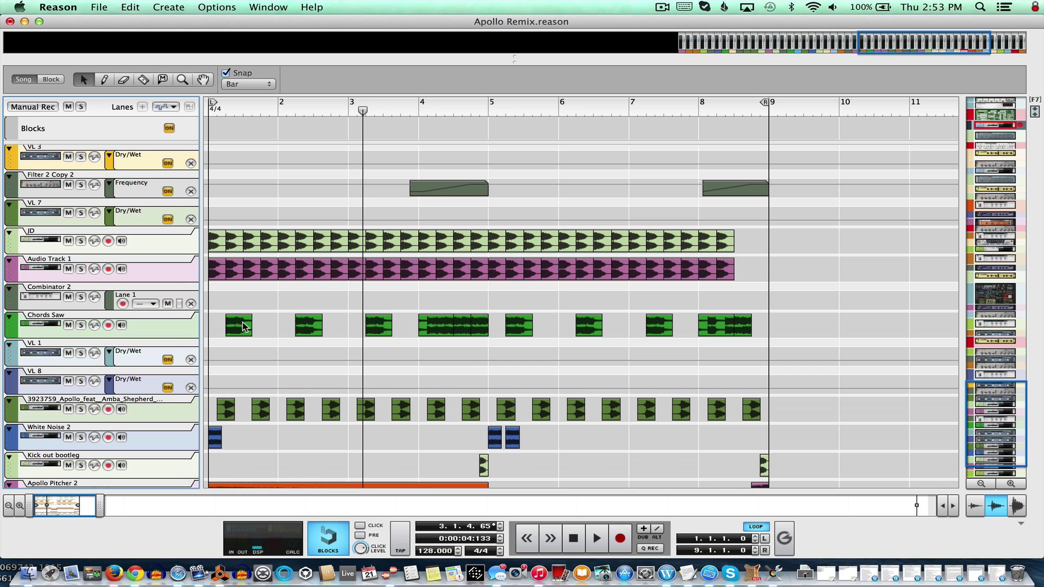
left_click_drag(243, 327, 692, 319)
left_click_drag(877, 317, 951, 320)
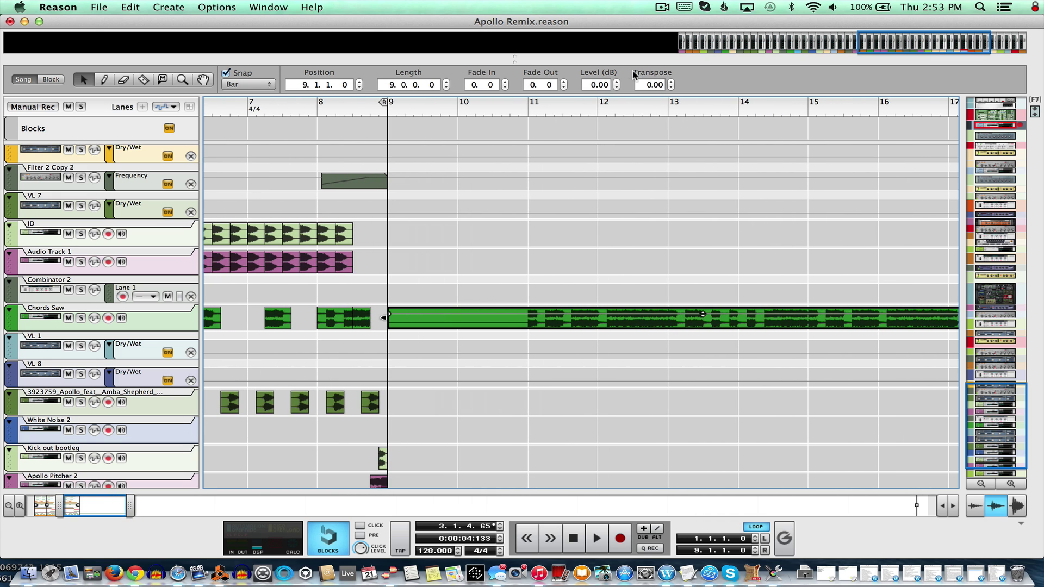
Solo the Chords Saw track and play its extended clip from bar 11, ending playback after a few bars.
left_click(541, 113)
left_click(79, 318)
key("space")
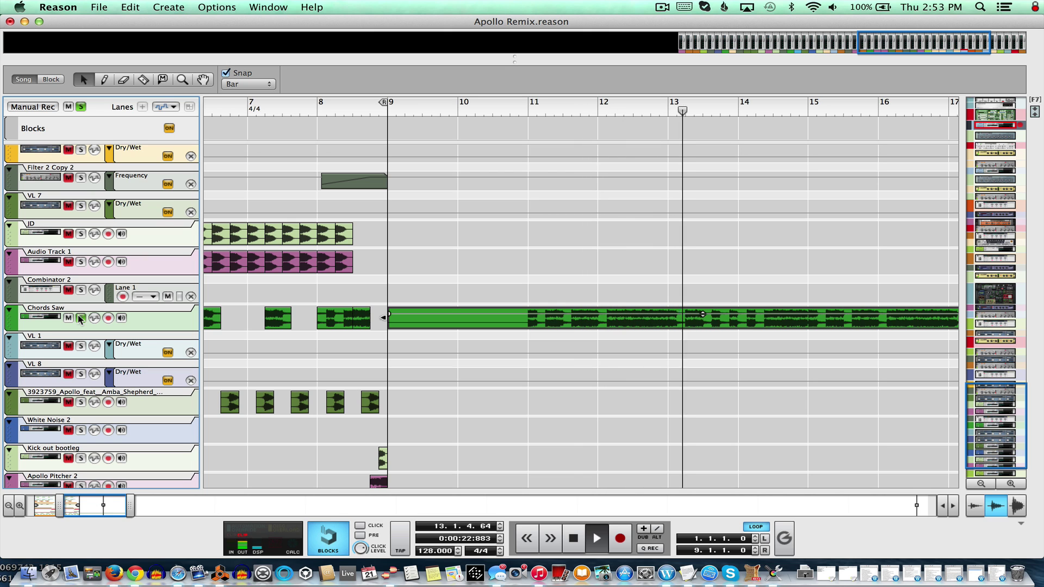
key("space")
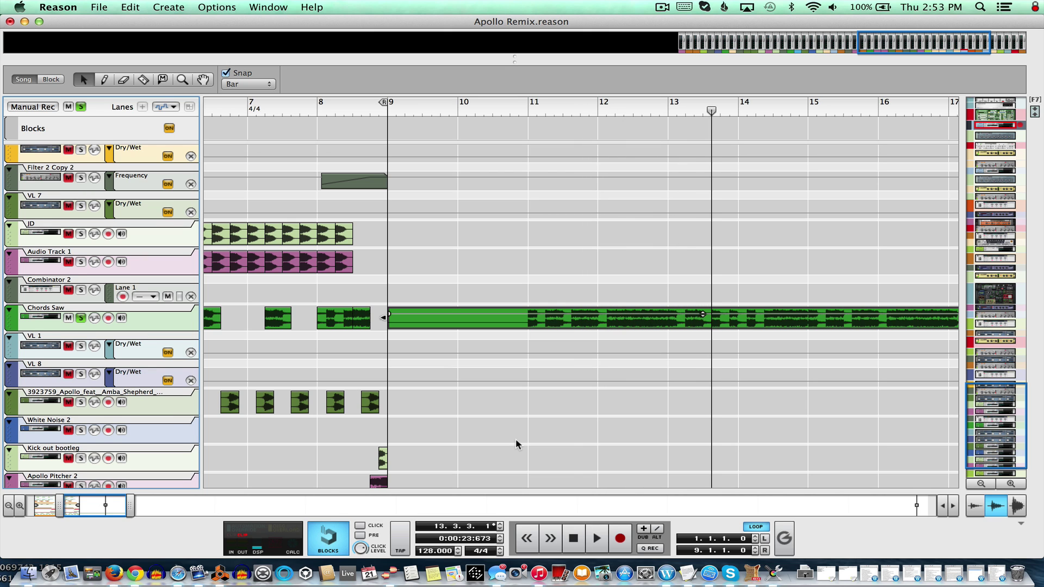
Delete the extended Chords Saw clip at bar 9 and return the view to the start of the song.
scroll(516, 440, "left", 5)
scroll(515, 440, "up", 1)
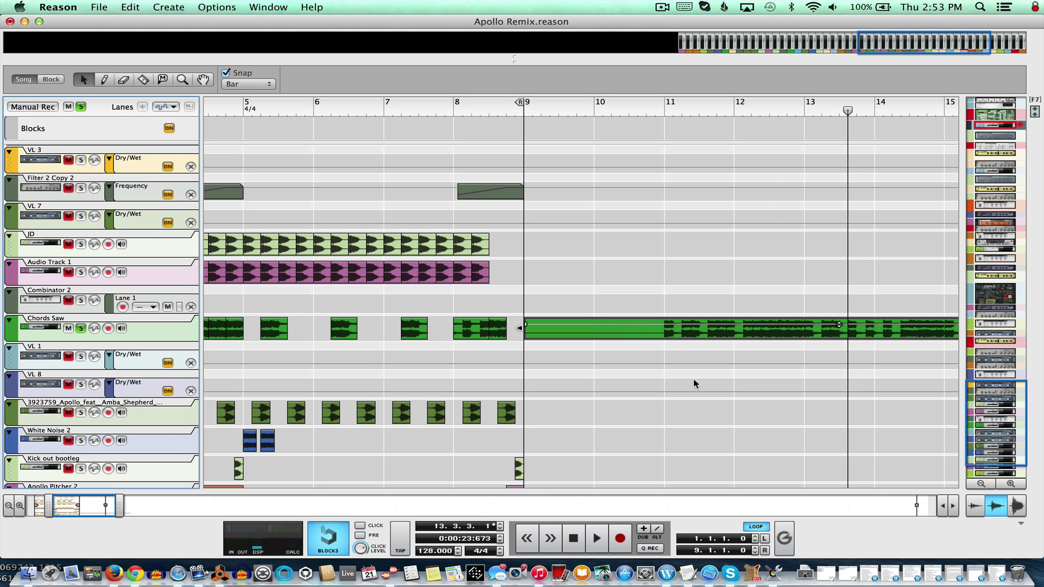
left_click_drag(694, 383, 673, 305)
key("Delete")
scroll(674, 305, "left", 5)
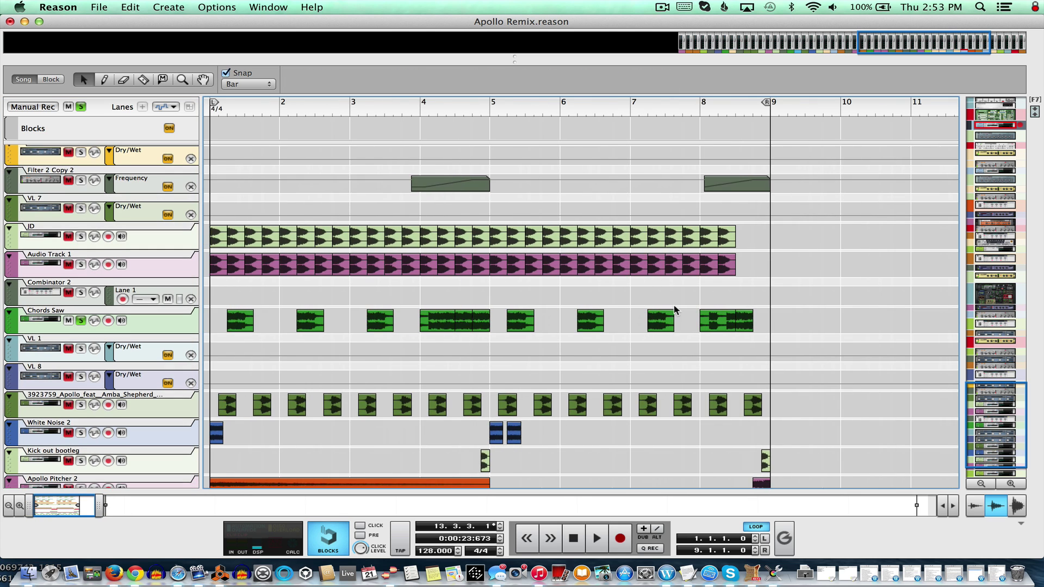
scroll(550, 272, "up", 1)
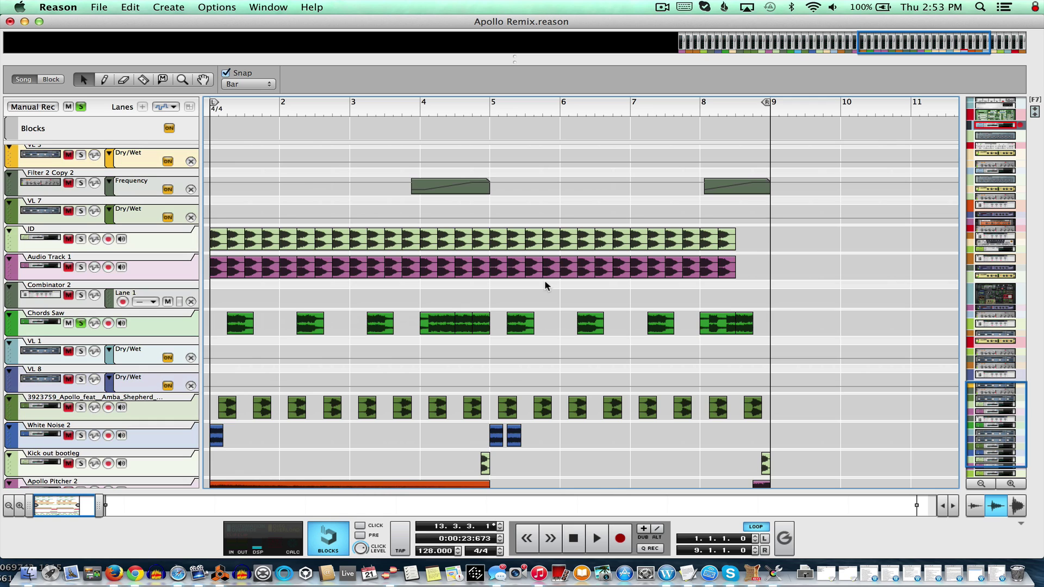
Play Audio Track 1 soloed together with Chords Saw from the song start, and end by clearing all solos.
left_click(209, 110)
left_click(81, 267)
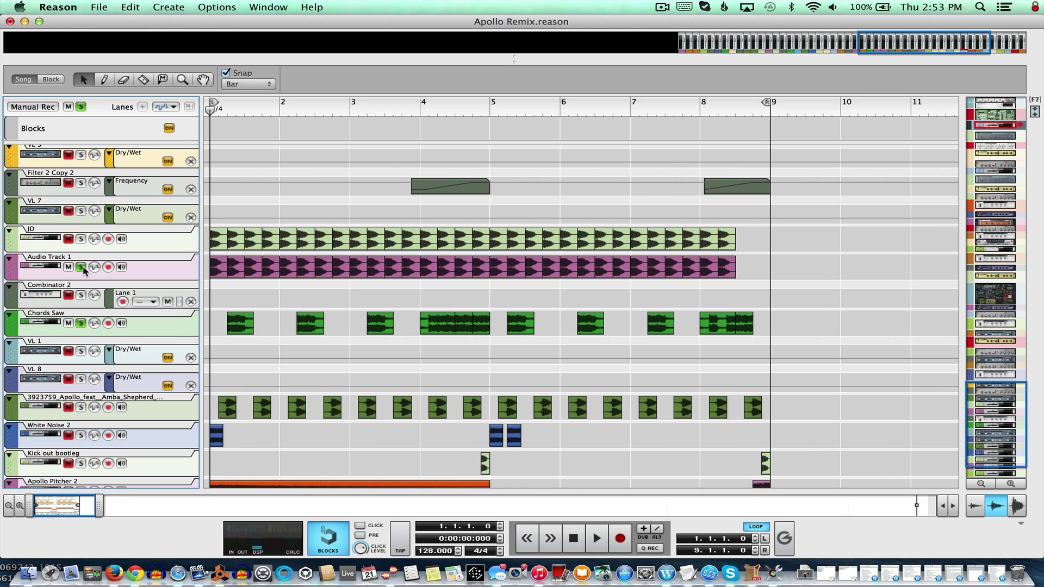
key("space")
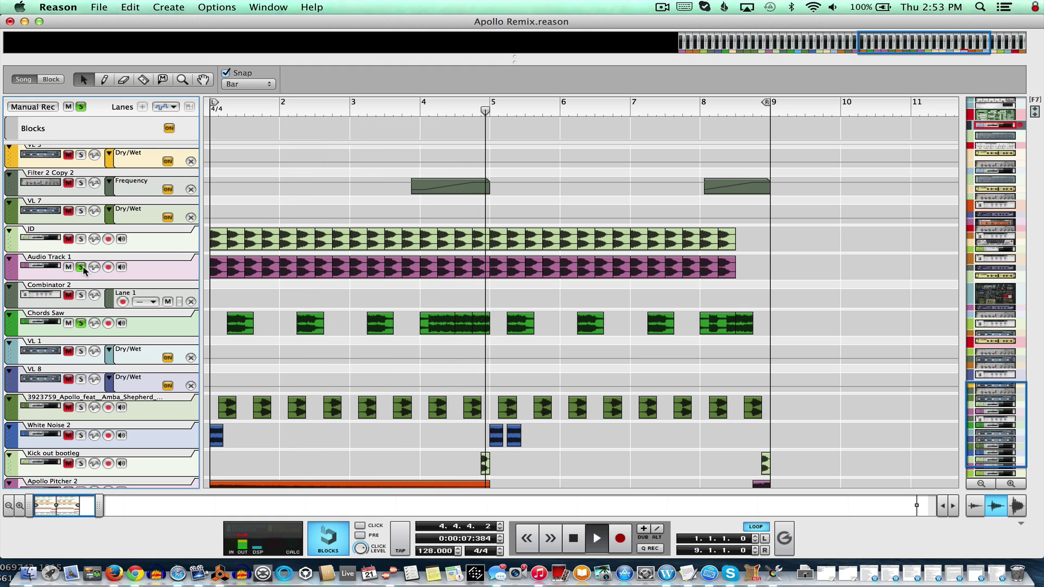
key("space")
left_click(81, 107)
scroll(332, 133, "down", 2)
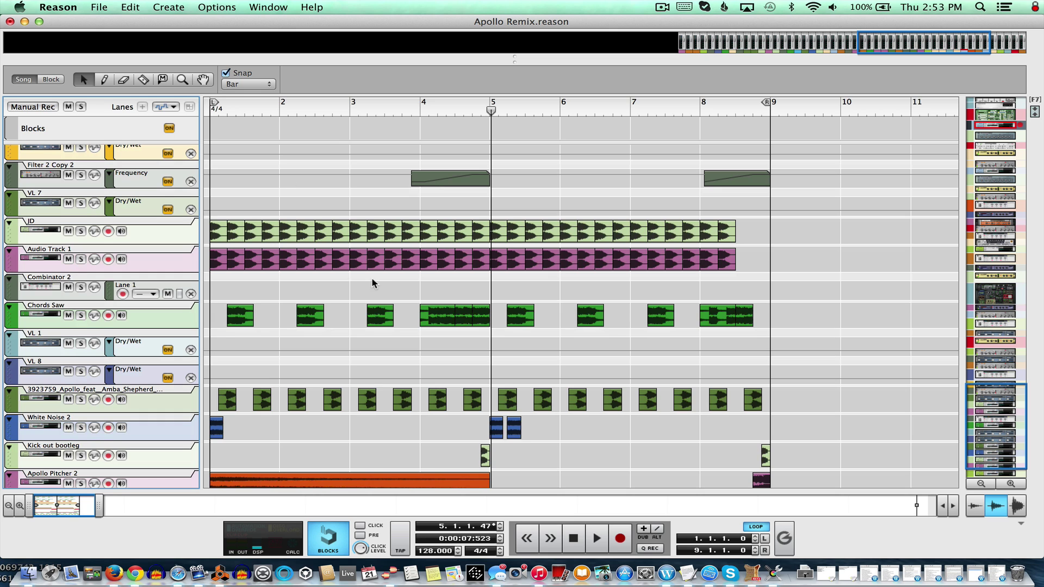
Set the loop to span bar 4 to bar 5, with the song position at bar 4.
scroll(337, 319, "up", 5)
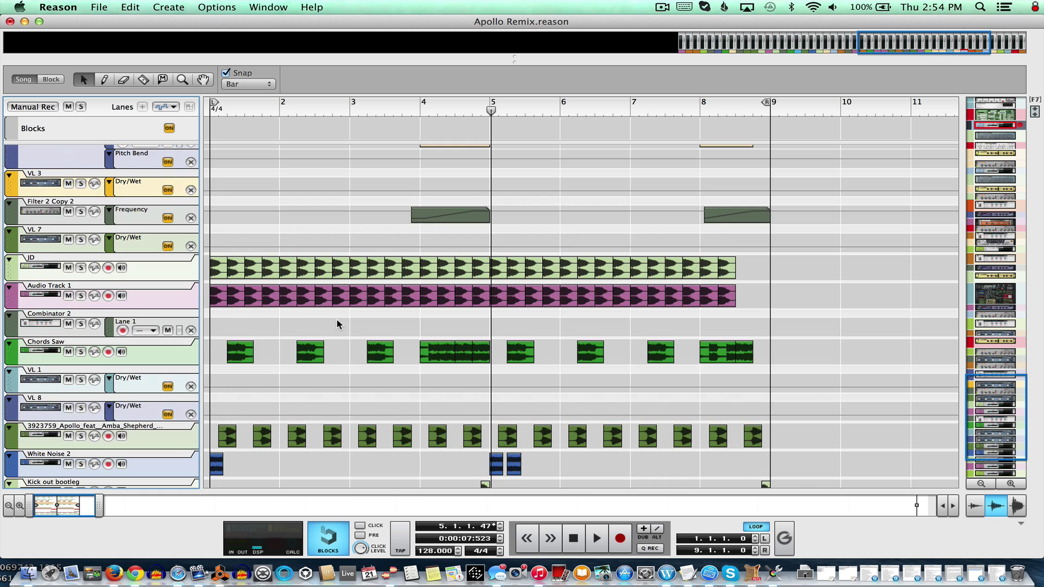
scroll(333, 331, "up", 4)
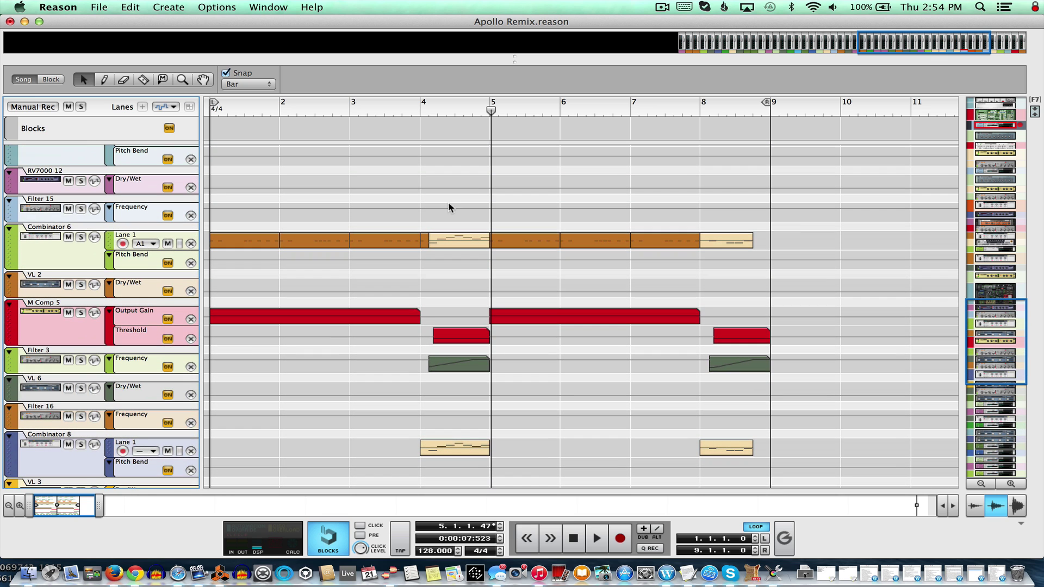
left_click(424, 111)
left_click(425, 112, "alt")
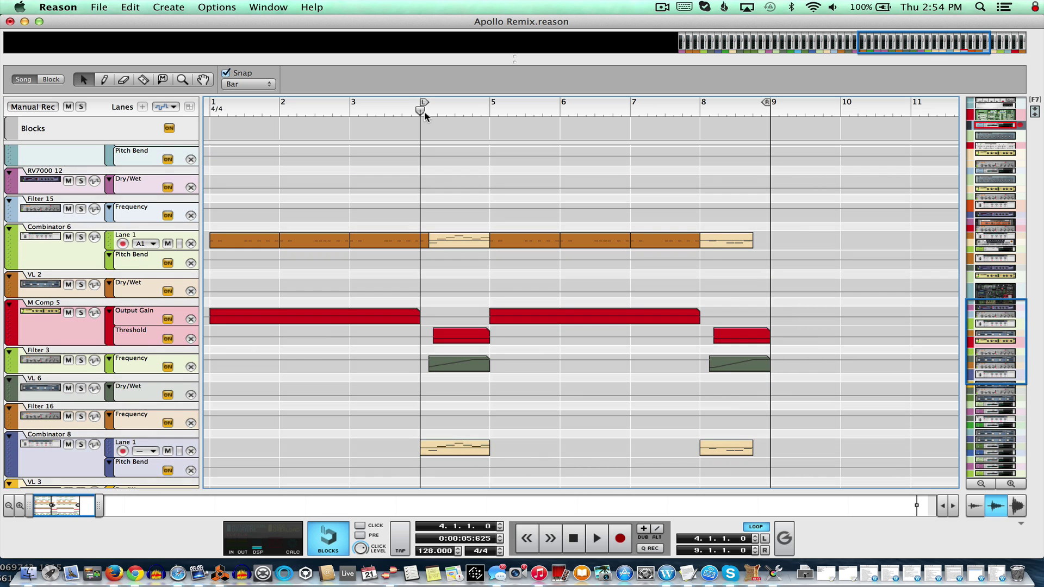
left_click(481, 109, "super")
Solo the Chords Saw track and play the looped bar 4, ending playback near the loop's end.
scroll(234, 283, "down", 6)
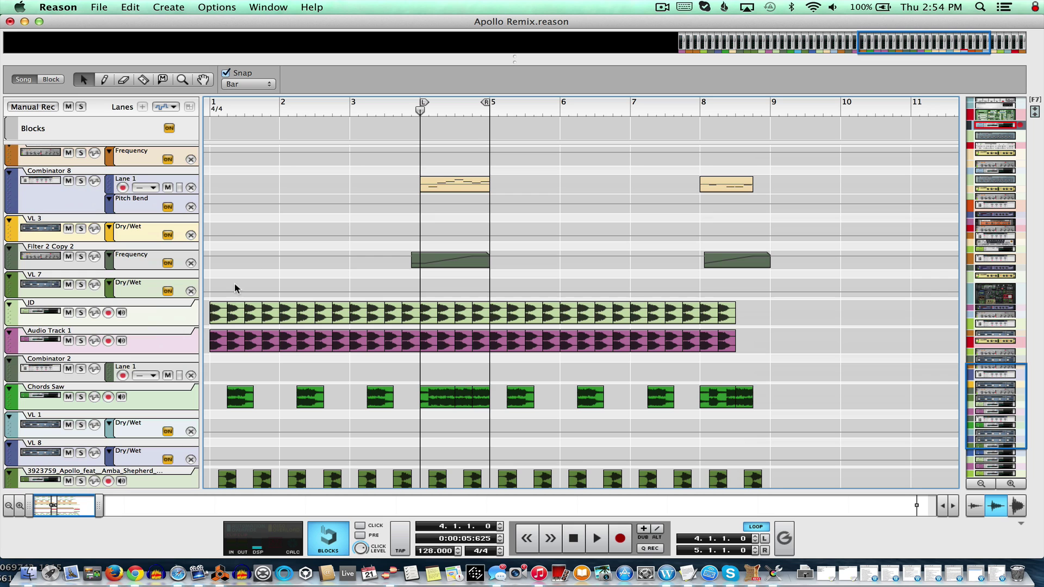
left_click(81, 396)
key("space")
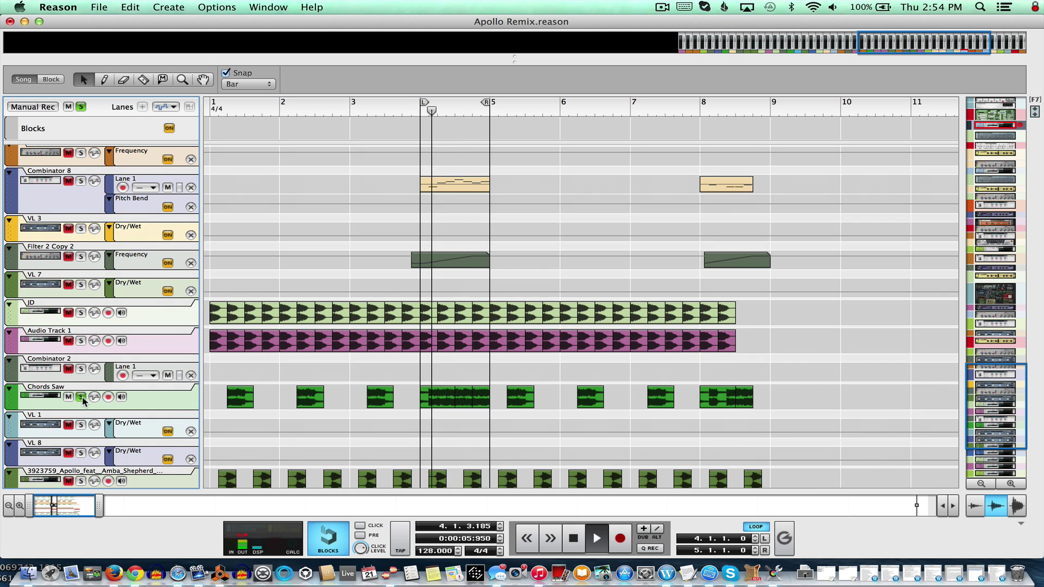
key("space")
Select the Combinator 8 track, clear all solos and show its devices in the rack.
scroll(83, 397, "up", 2)
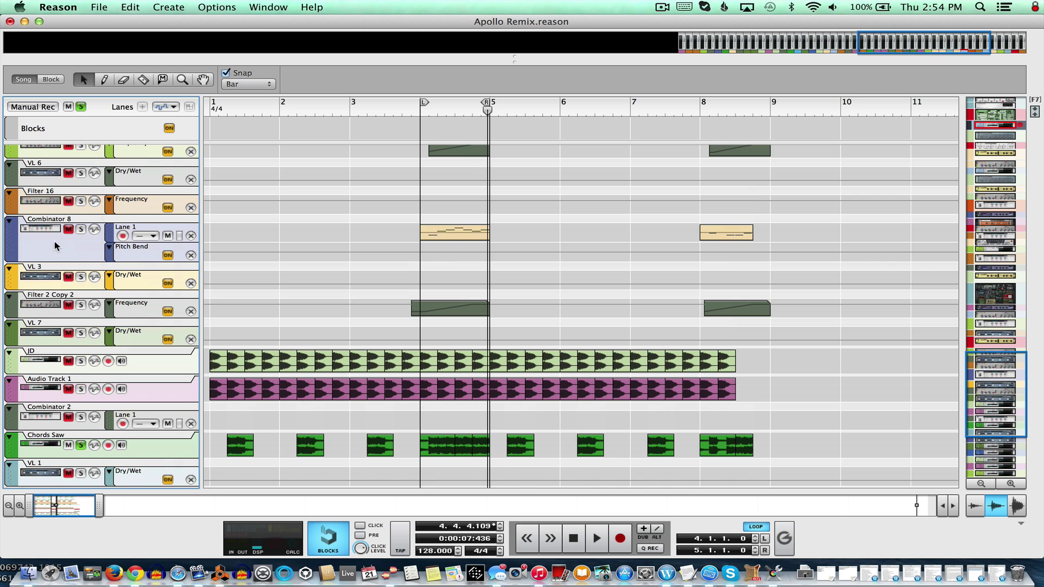
left_click(54, 240)
left_click(81, 107)
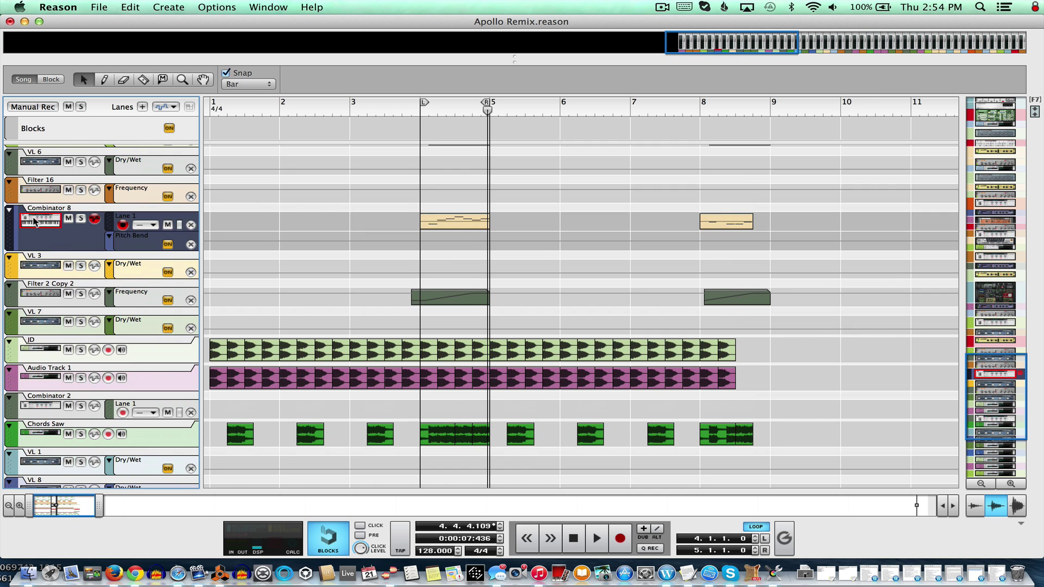
left_click(269, 8)
scroll(188, 129, "up", 3)
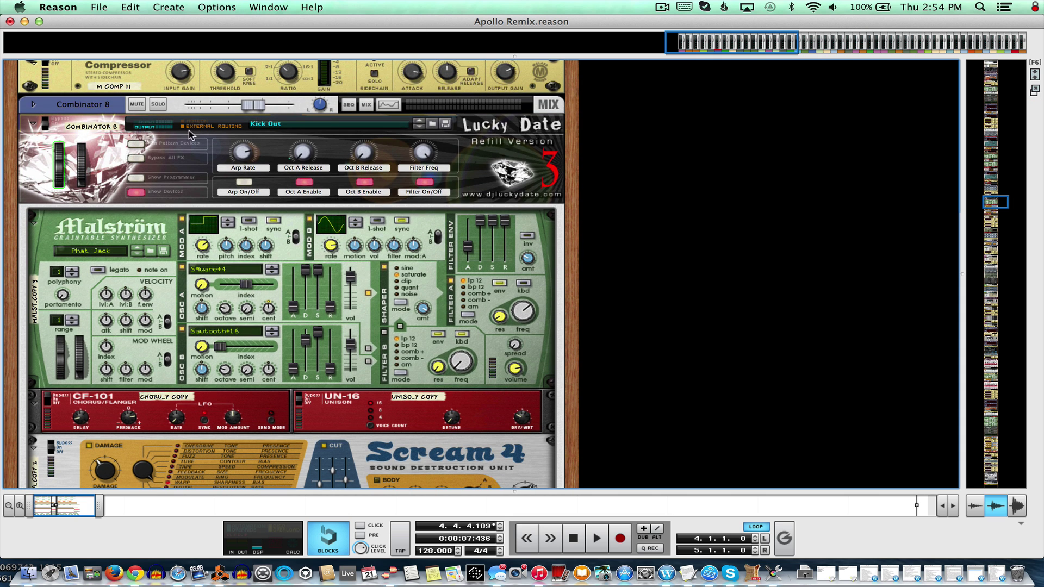
Solo Combinator 8, play the looped bar briefly, and examine its effects chain down to the vocoder and equalizer.
left_click(163, 105)
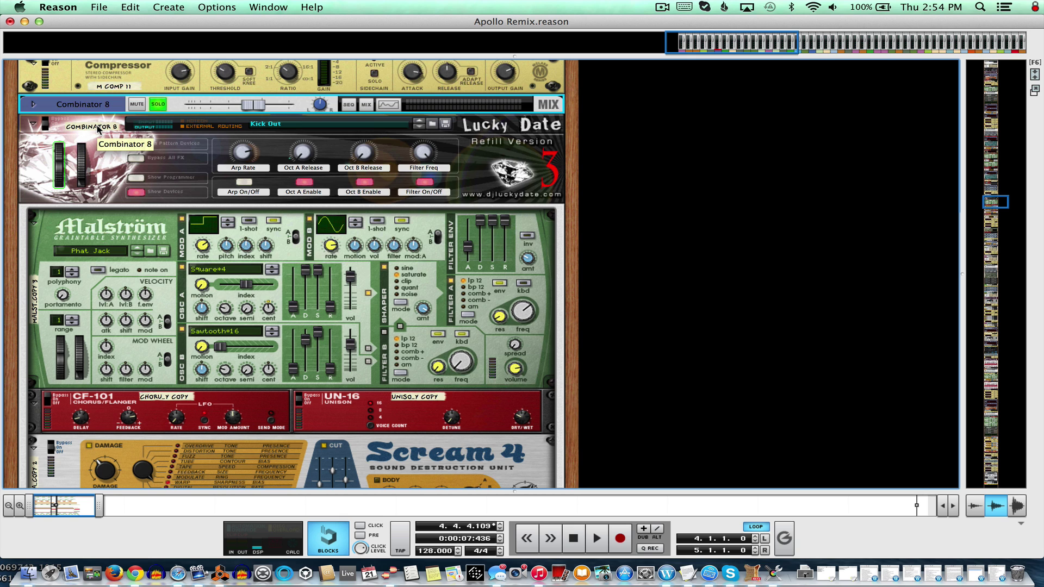
key("space")
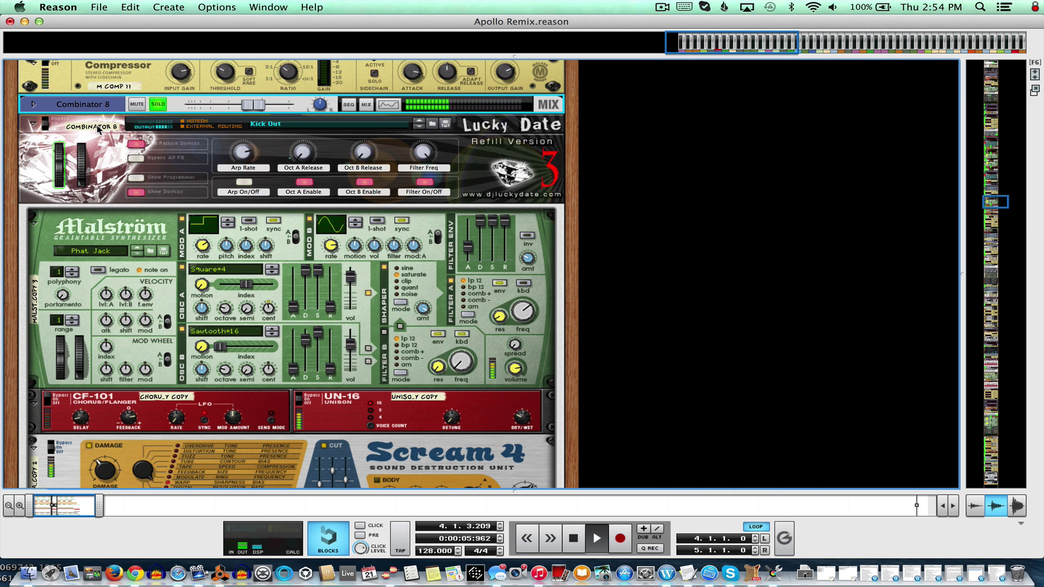
key("space")
scroll(191, 243, "down", 15)
scroll(190, 240, "down", 2)
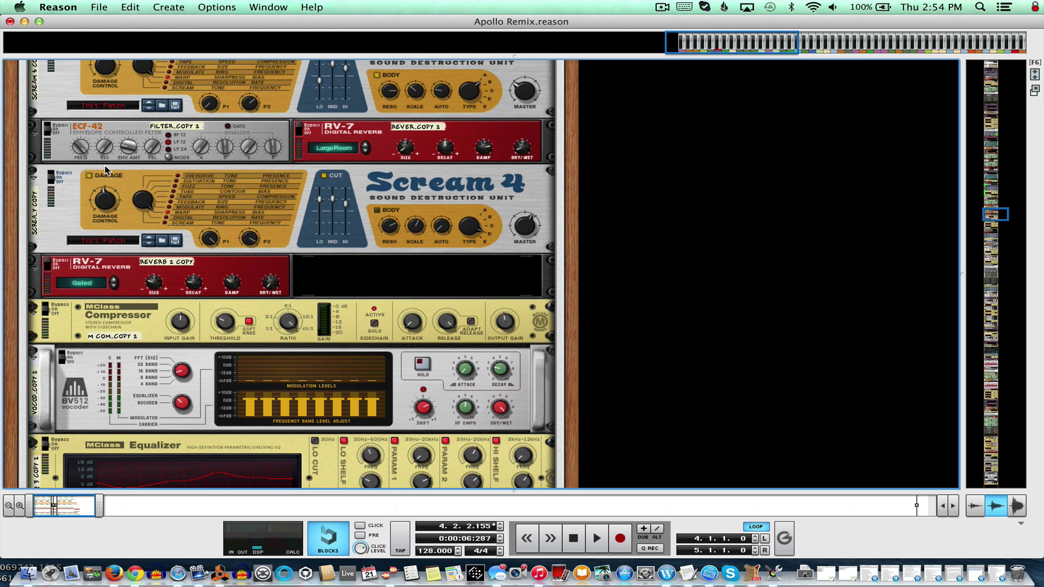
Return to the sequencer and play the looped bar with Combinator 8 still soloed.
left_click(277, 6)
left_click(279, 94)
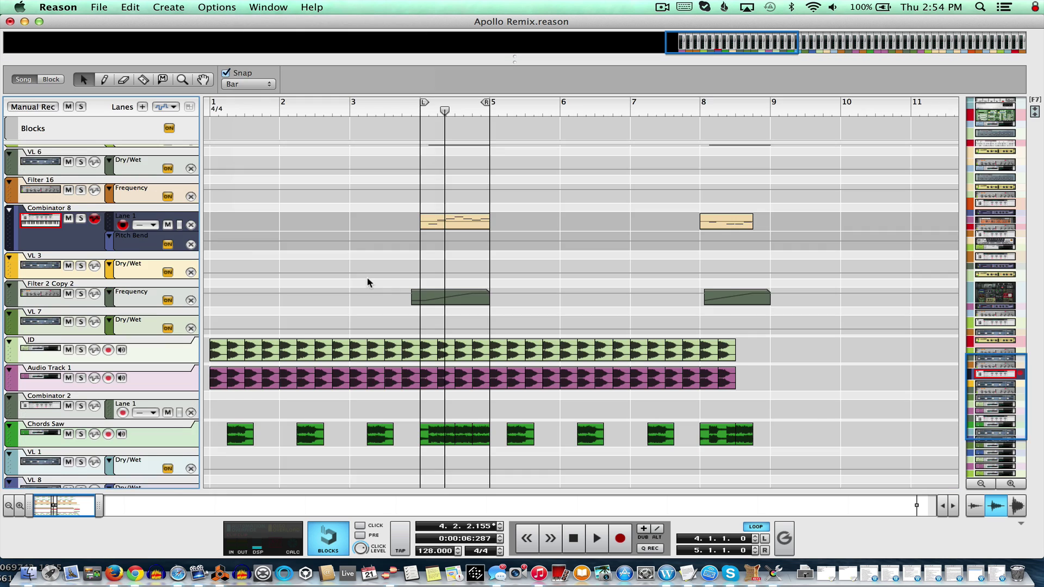
scroll(344, 261, "down", 1)
key("space")
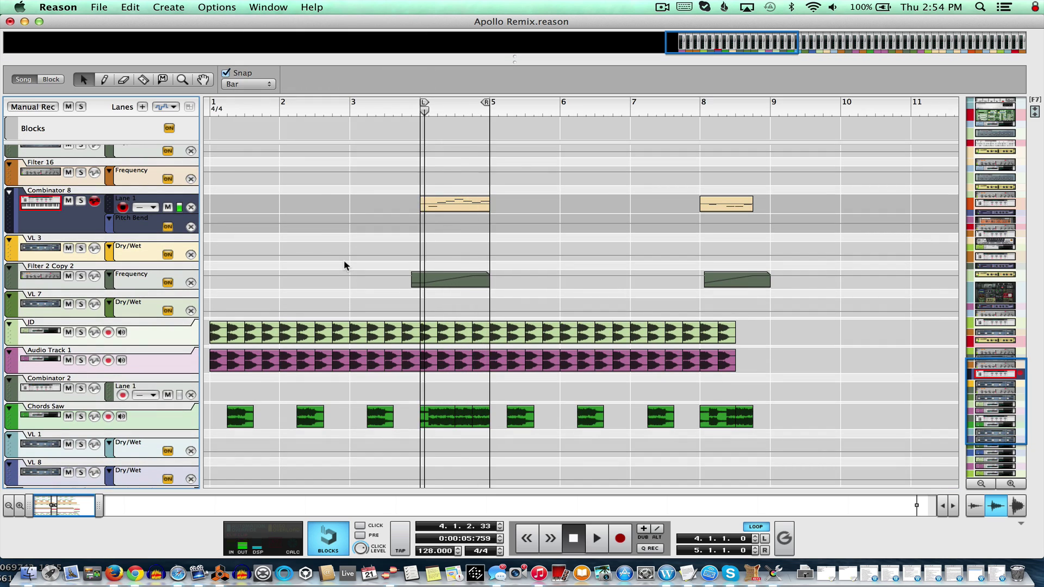
Select the Combinator 6 track and show its devices in the rack.
scroll(343, 262, "up", 8)
left_click(42, 253)
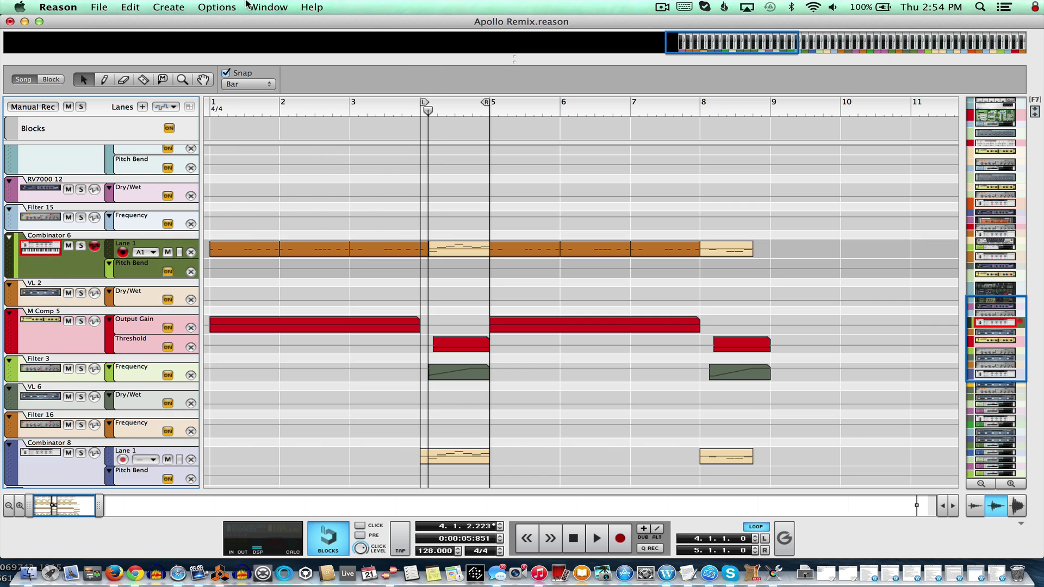
left_click(267, 6)
left_click(277, 82)
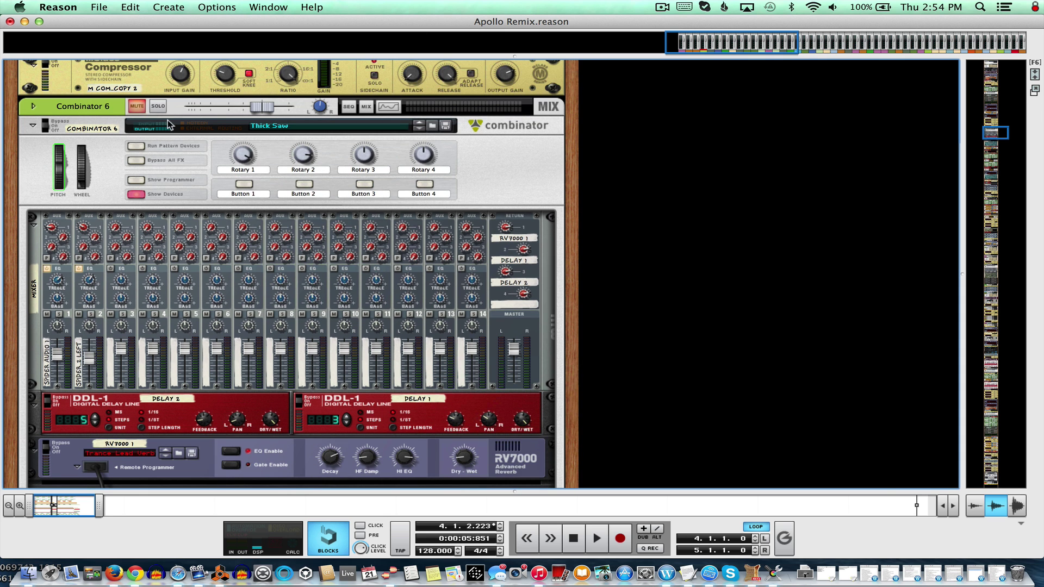
Solo Combinator 6 in the rack, play the looped bar and return to the sequencer.
left_click(158, 106)
scroll(250, 156, "down", 3)
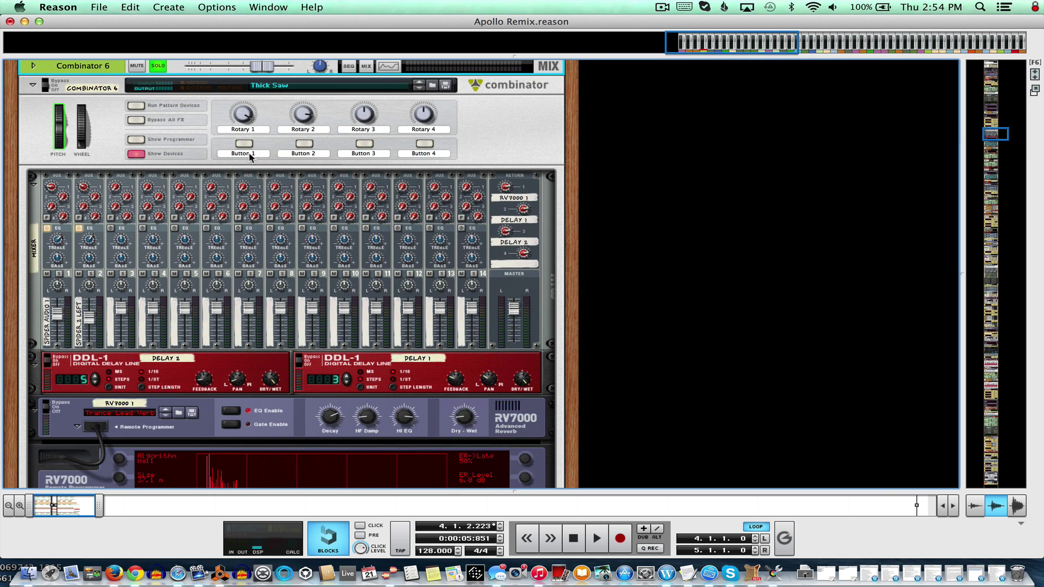
key("space")
left_click(268, 7)
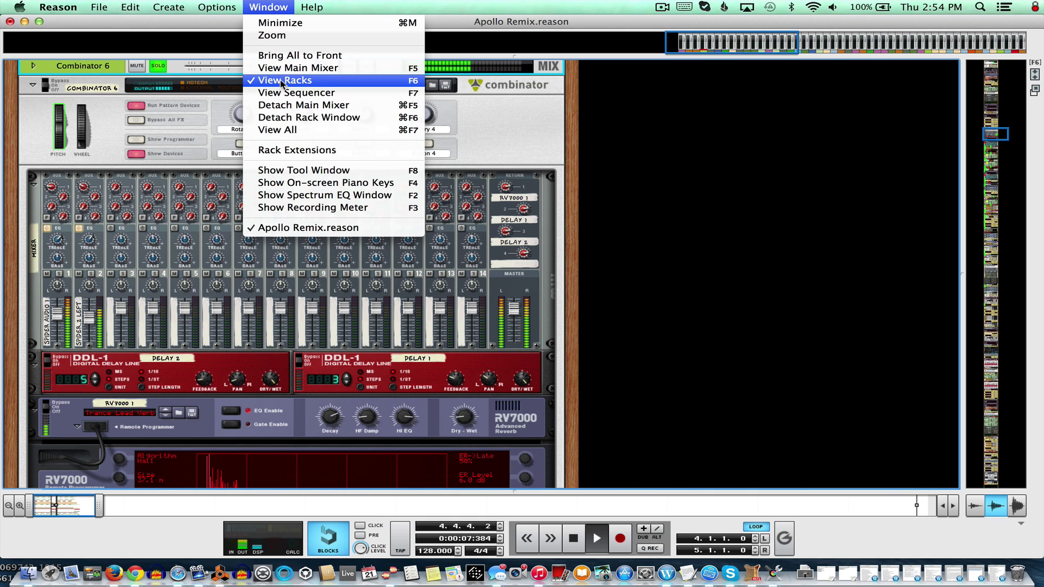
left_click(283, 92)
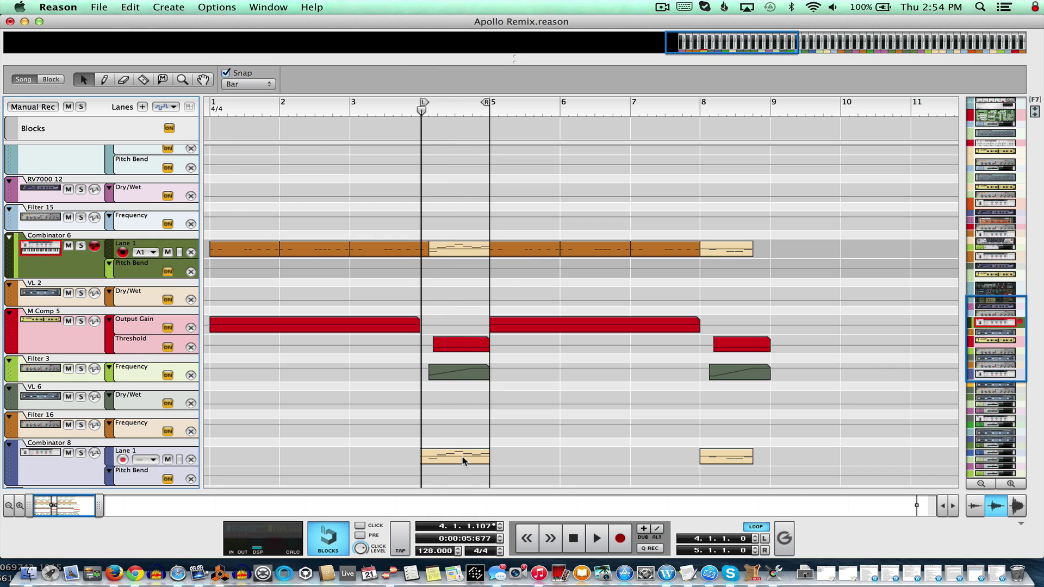
Select the Chords Saw track and show its compressor and Vinylizer inserts in the rack.
scroll(438, 345, "down", 3)
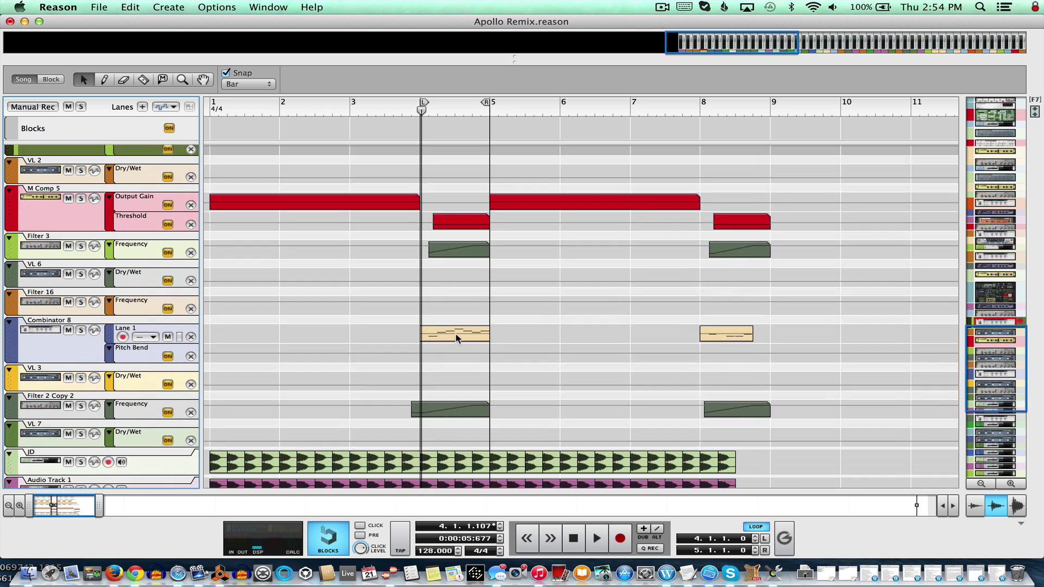
scroll(337, 318, "down", 15)
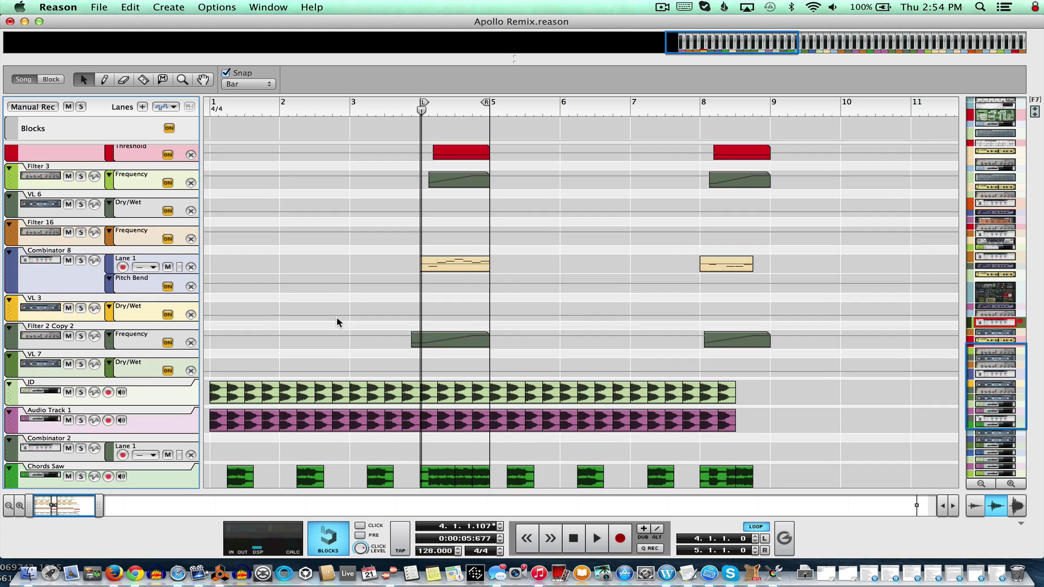
left_click(267, 6)
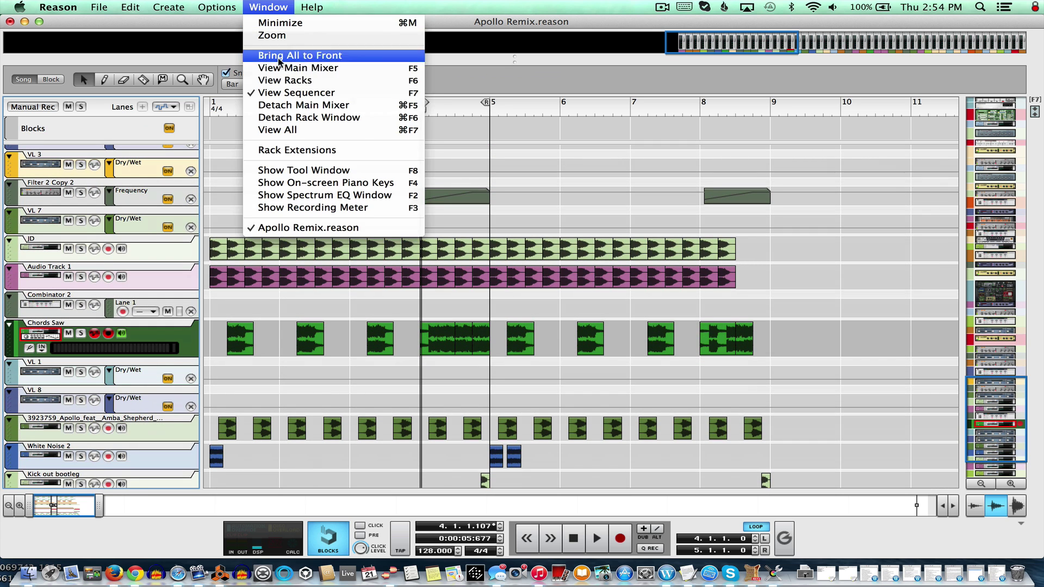
left_click(282, 86)
Play the looped bar with Chords Saw soloed, clear its solo and return to the sequencer.
key("space")
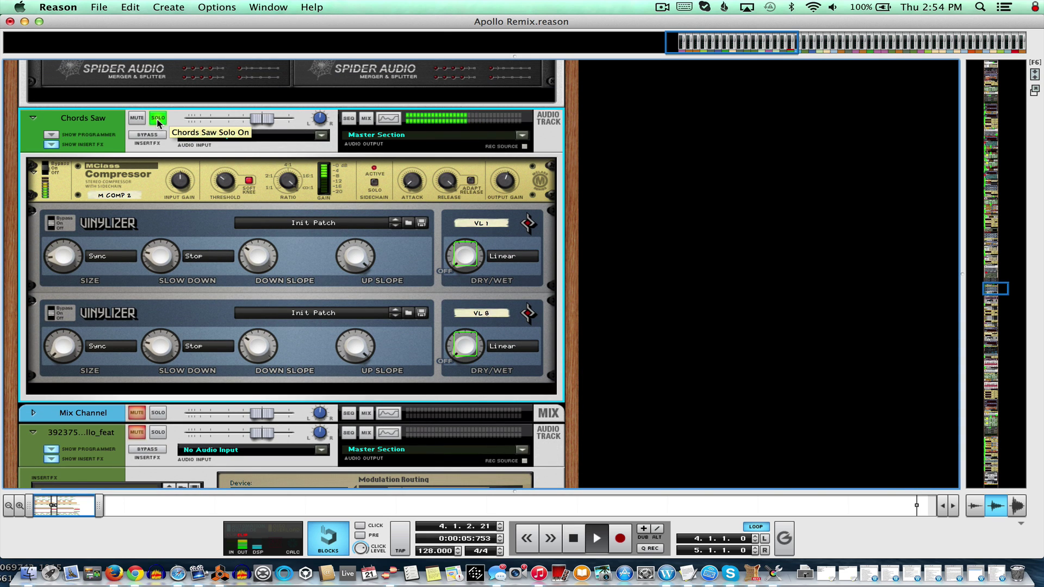
key("space")
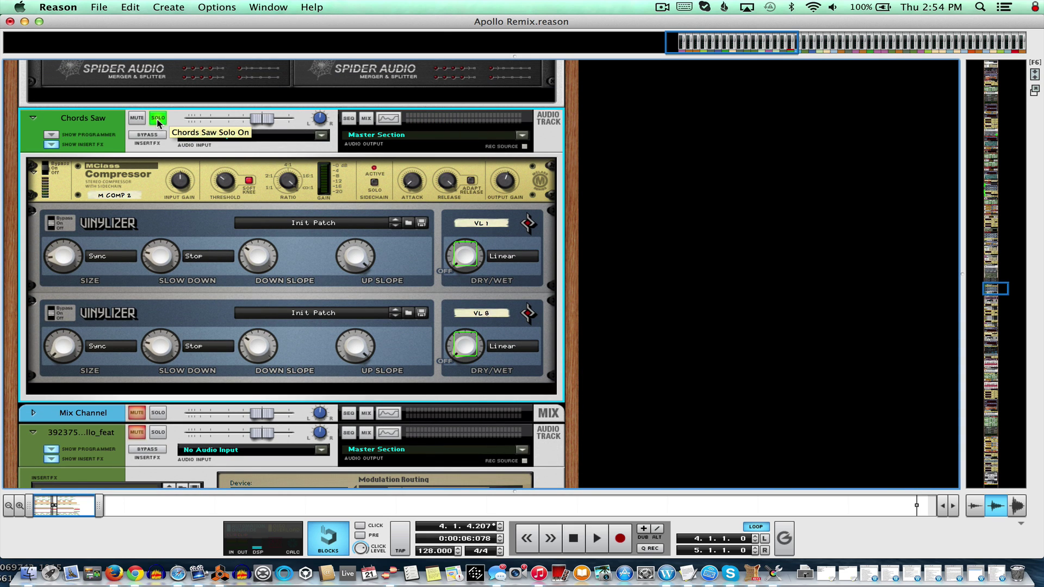
left_click(157, 118)
left_click(267, 7)
left_click(278, 92)
Clear the solo on Combinator 8 in the rack and return to the sequencer.
scroll(277, 236, "up", 5)
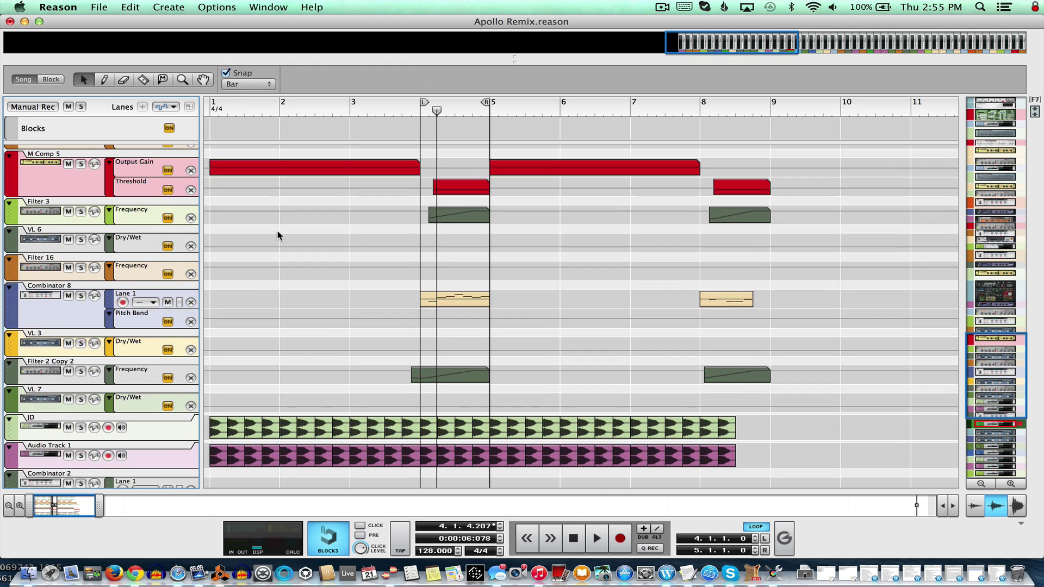
left_click(47, 354)
left_click(217, 6)
mouse_move(267, 7)
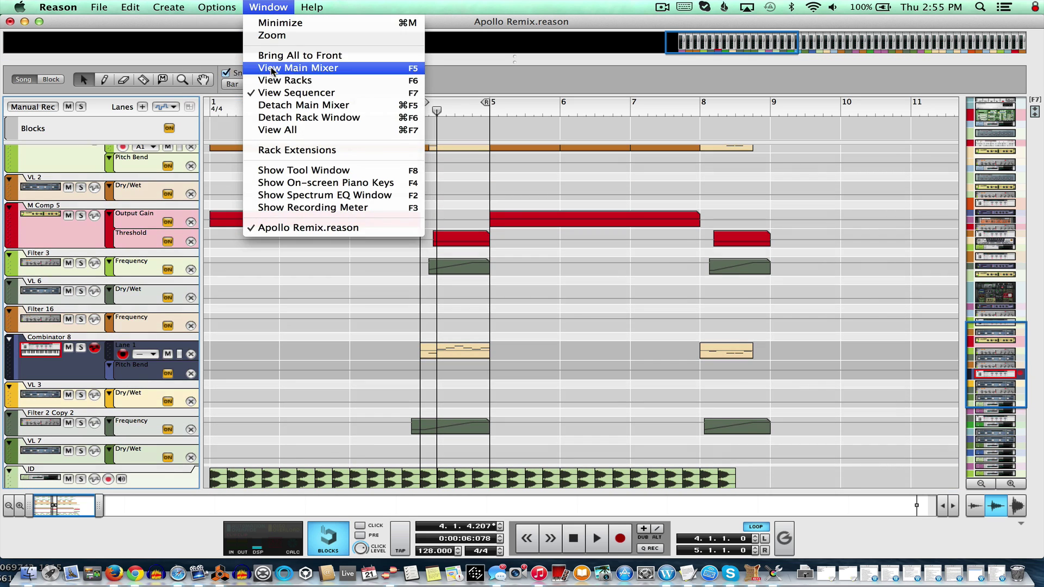
left_click(278, 81)
scroll(256, 173, "up", 1)
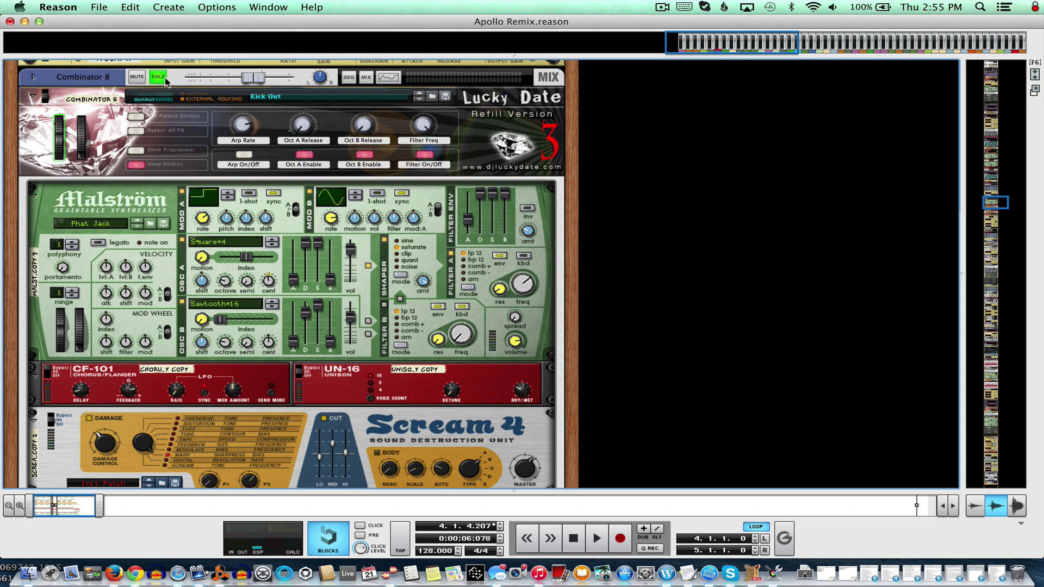
left_click(162, 77)
left_click(275, 6)
left_click(277, 93)
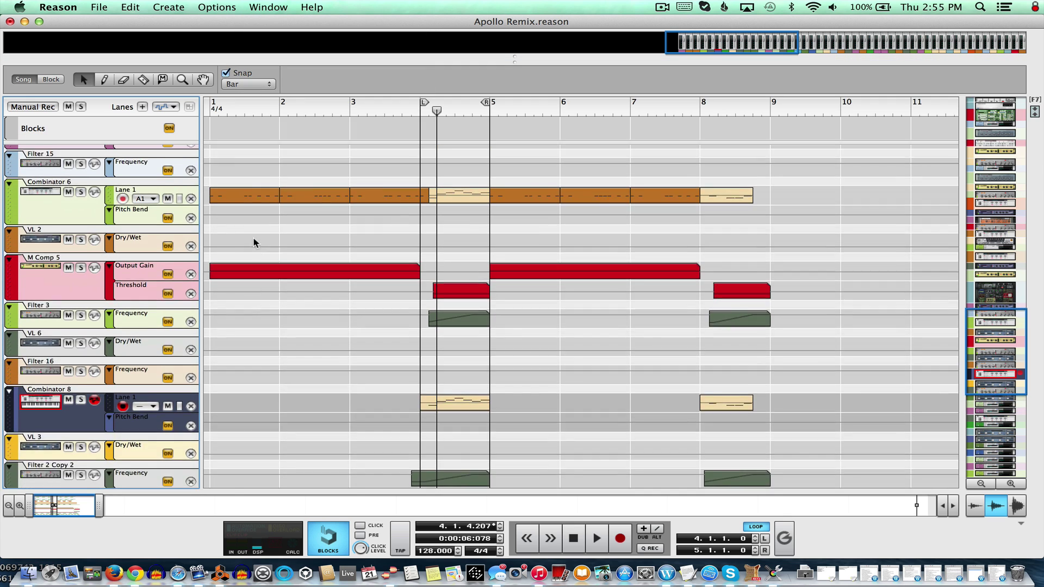
Clear the solo on Combinator 6 in the rack and return to the sequencer.
scroll(39, 244, "up", 2)
left_click(39, 244)
left_click(280, 6)
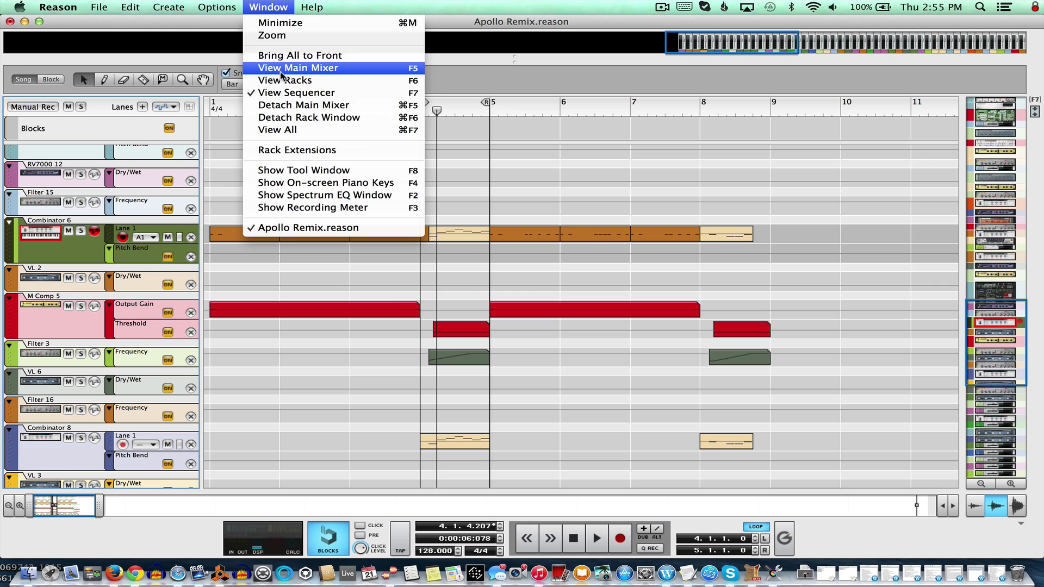
left_click(277, 81)
scroll(158, 93, "up", 2)
left_click(158, 101)
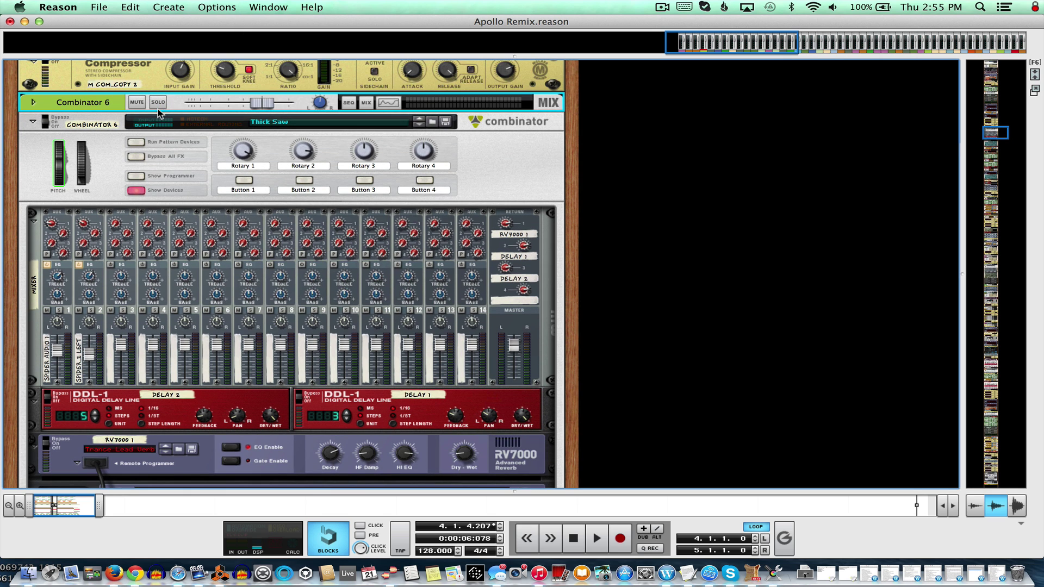
left_click(289, 6)
left_click(286, 91)
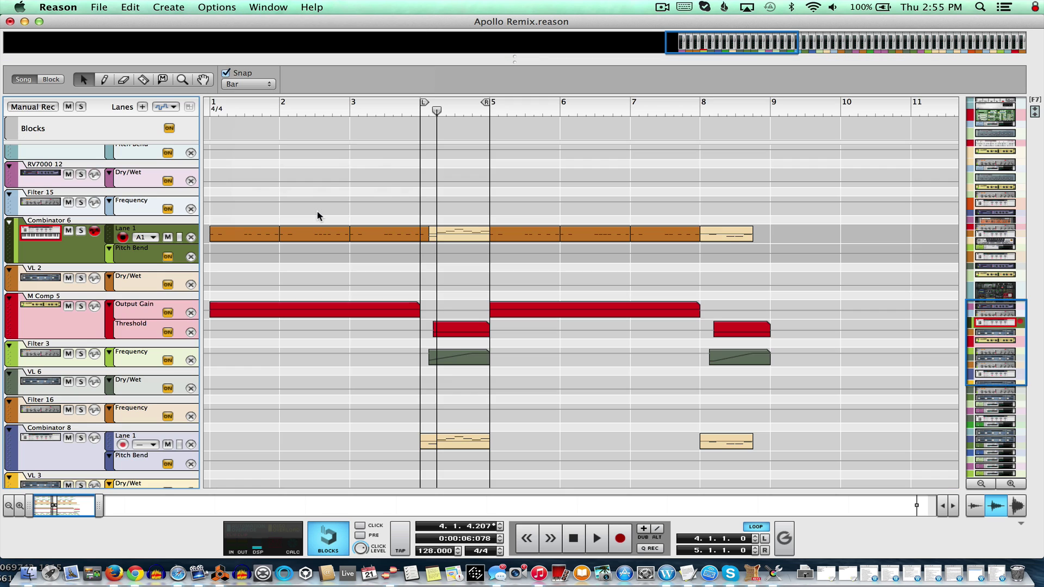
Play Audio Track 1 soloed from the start of the song, clear its solo and end playback after about two bars.
scroll(317, 210, "down", 10)
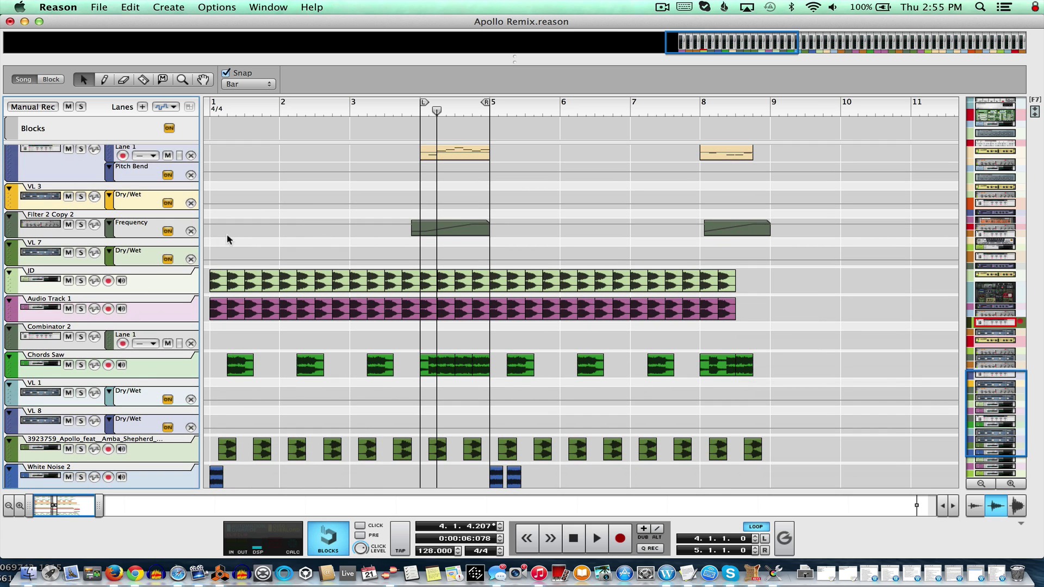
left_click(38, 280)
left_click(34, 314)
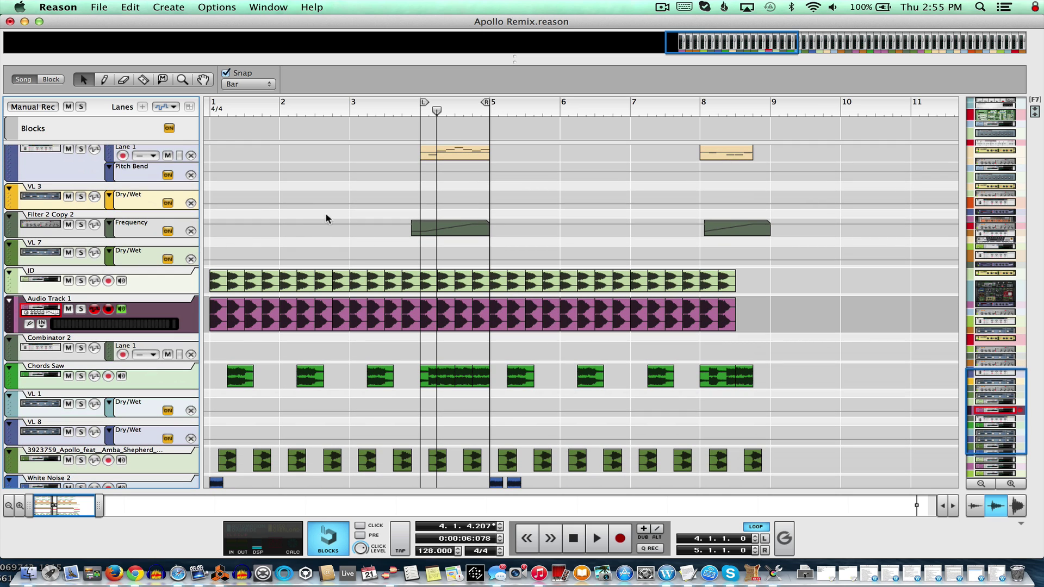
left_click(220, 116)
left_click(81, 309)
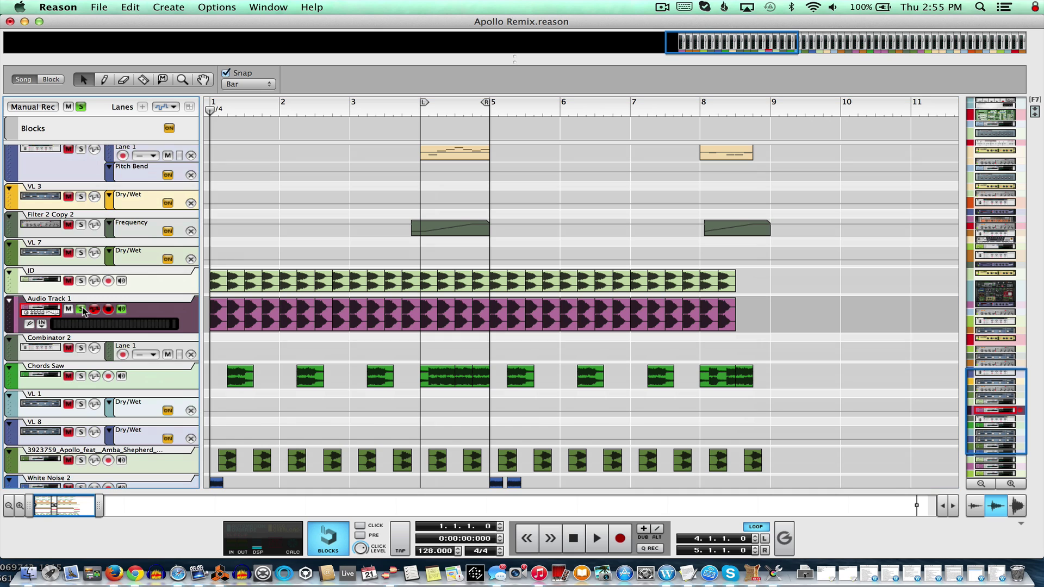
key("space")
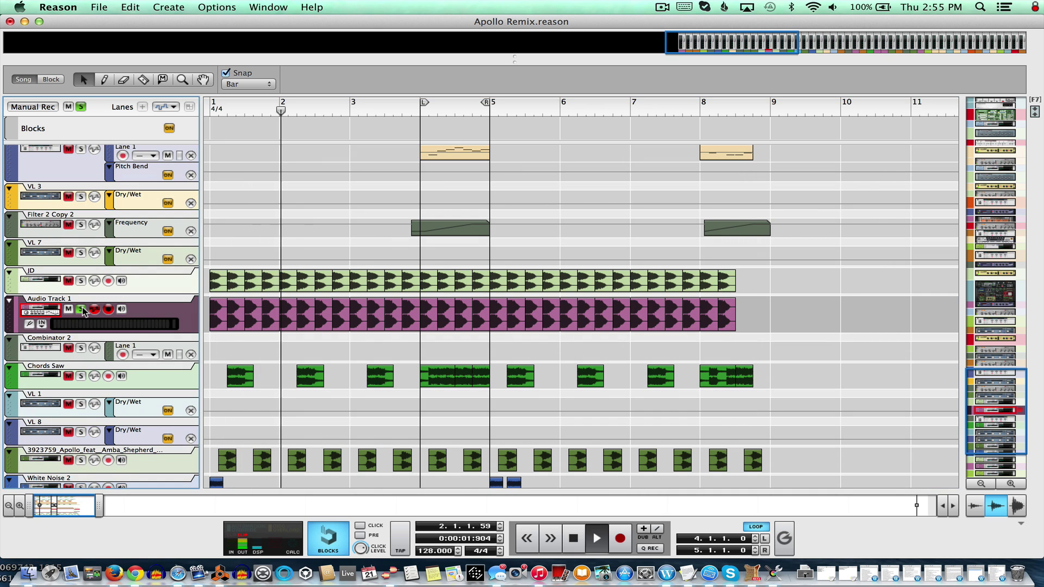
left_click(81, 309)
key("space")
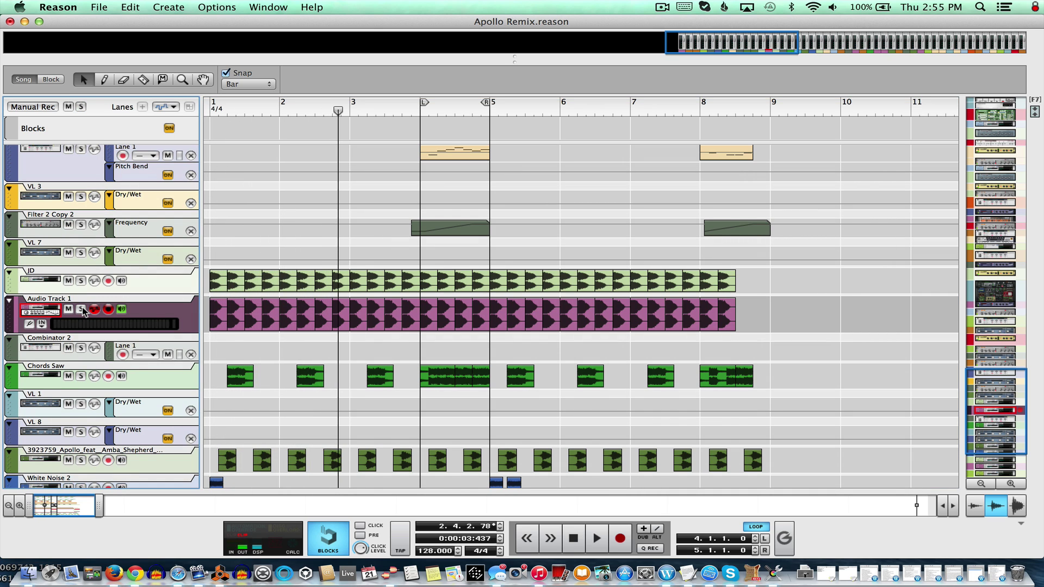
Play the JD track soloed from the start of the song.
left_click(44, 288)
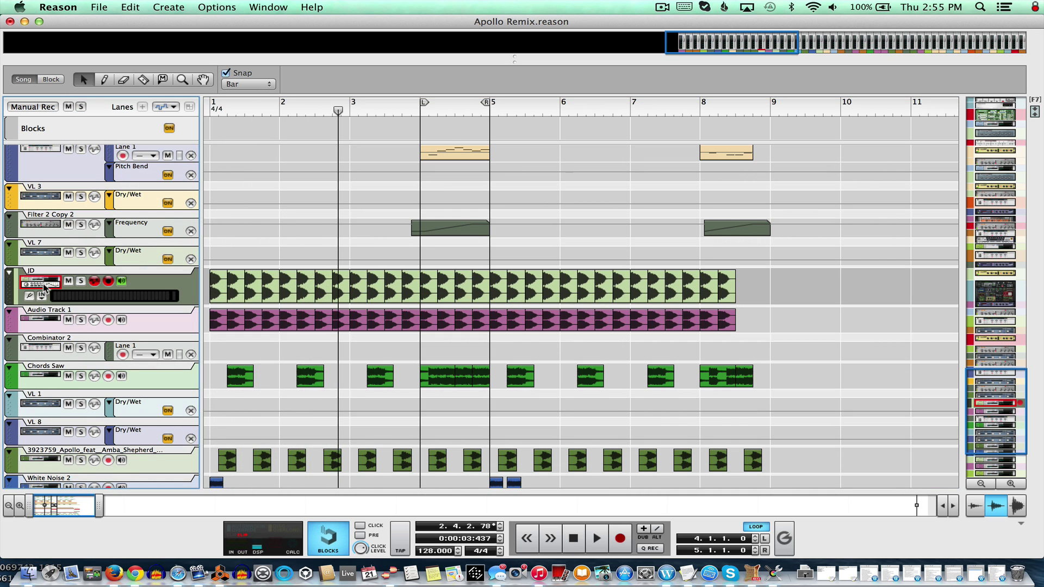
left_click(235, 108)
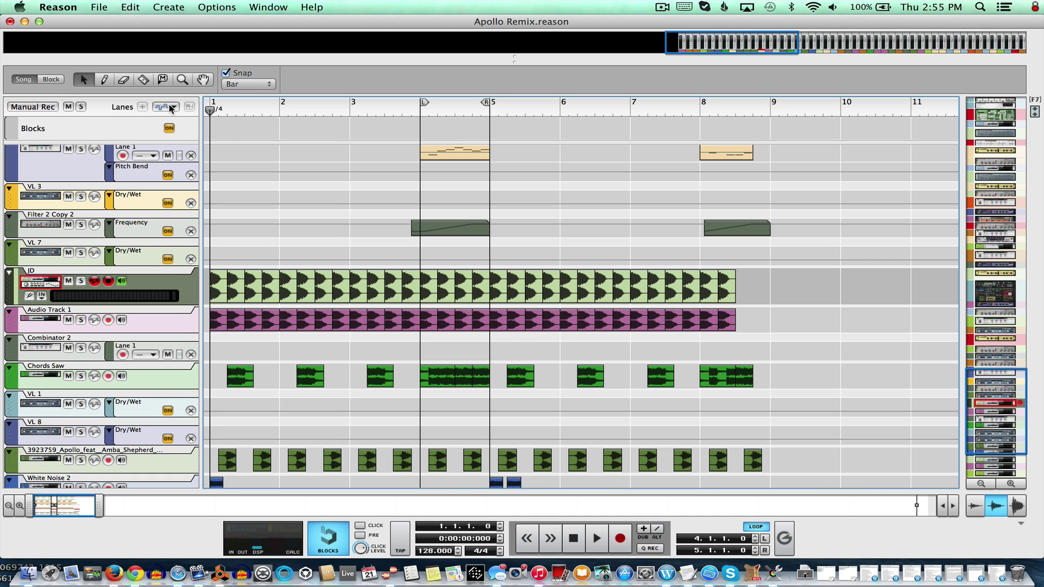
left_click(81, 281)
key("space")
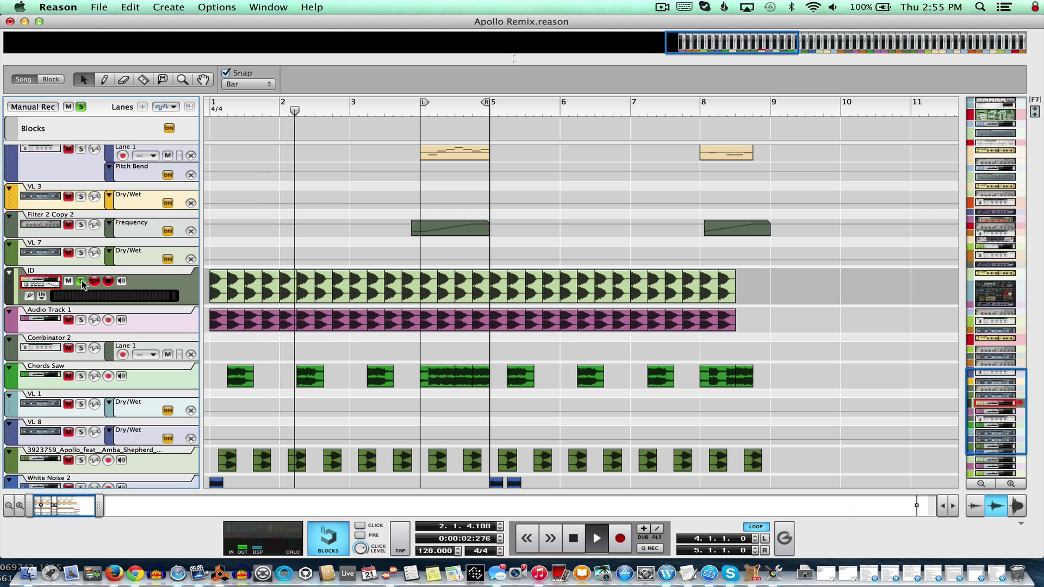
Add Audio Track 1 to the soloed playback, drop JD's solo, end playback and clear the remaining solo.
left_click(80, 320)
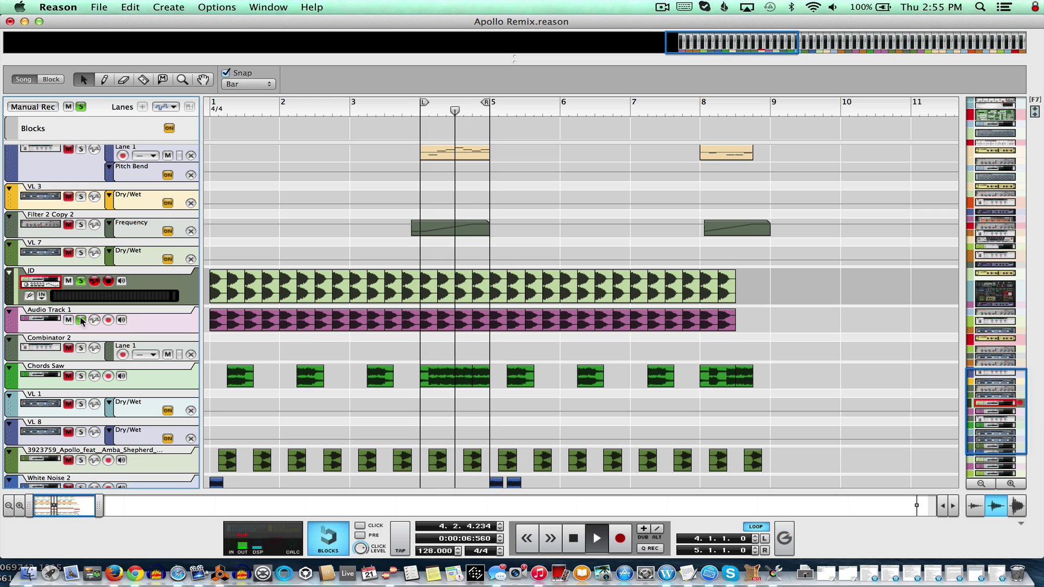
left_click(81, 281)
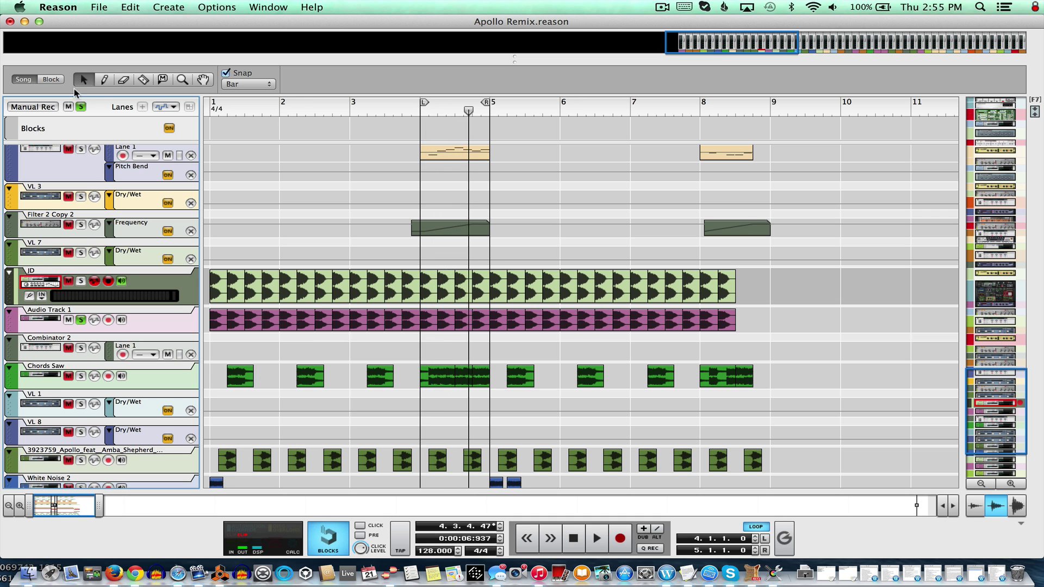
left_click(84, 107)
Set the loop start to bar 1, select the Apollo feat. Amba Shepherd track and return to the start of the song.
scroll(273, 200, "down", 1)
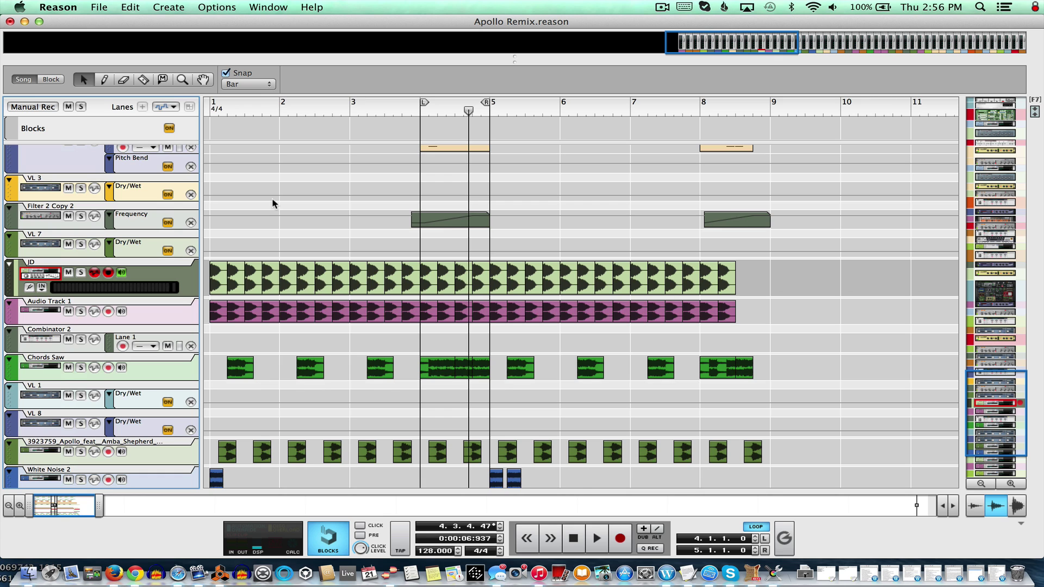
left_click(255, 111, "alt")
scroll(300, 181, "down", 3)
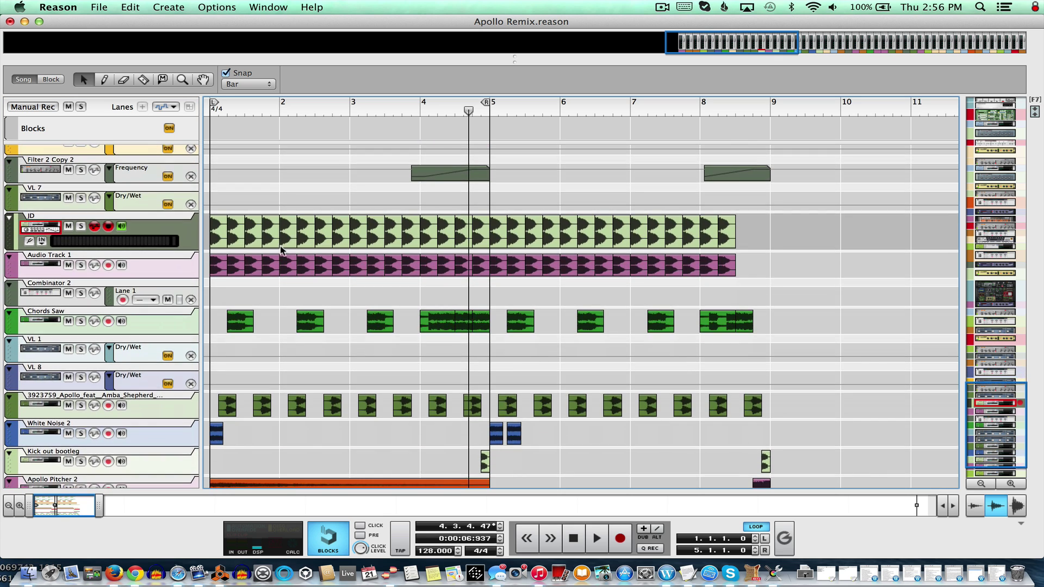
left_click(37, 407)
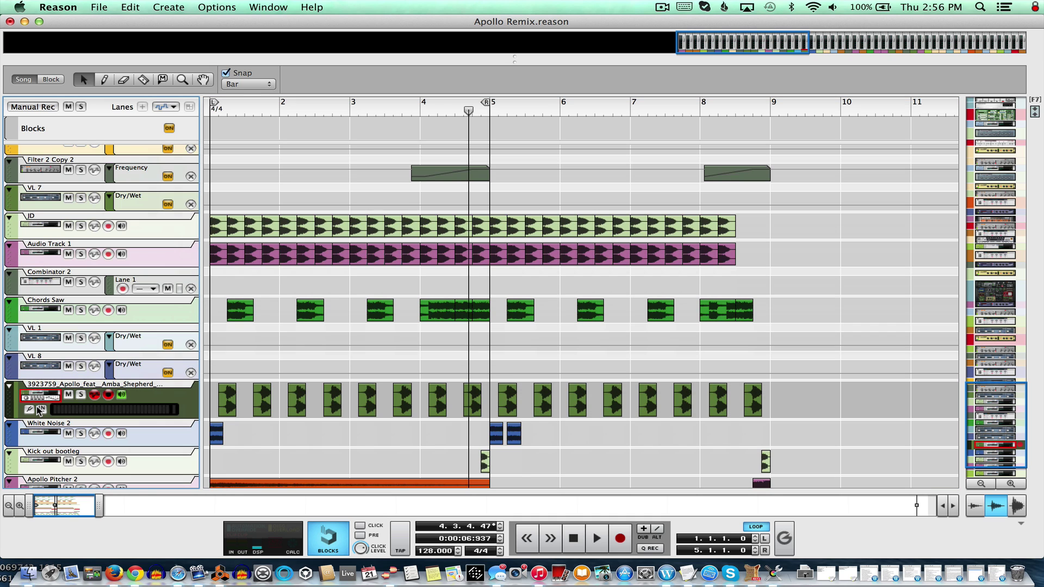
left_click(259, 106)
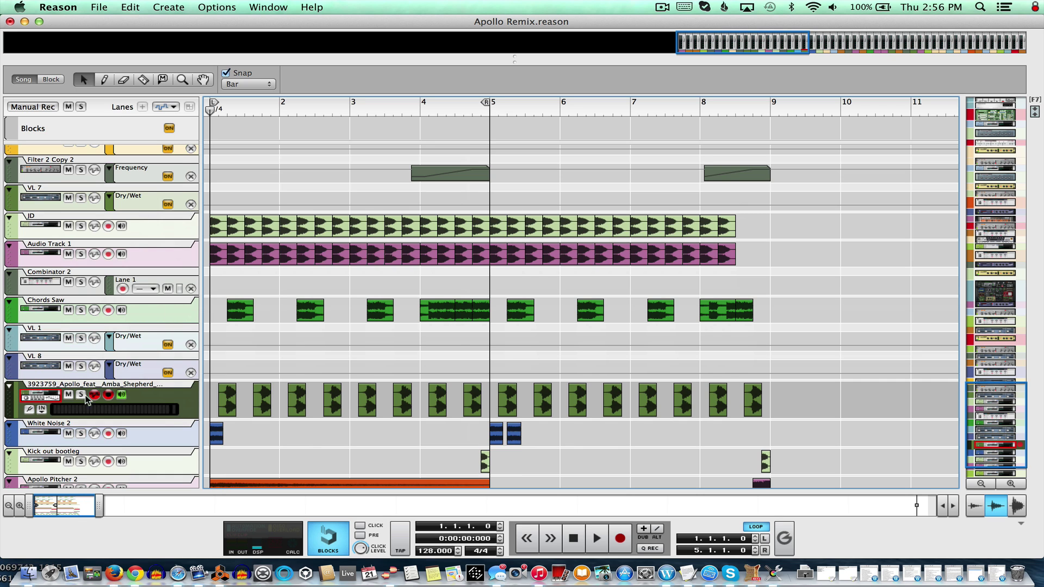
left_click(49, 389)
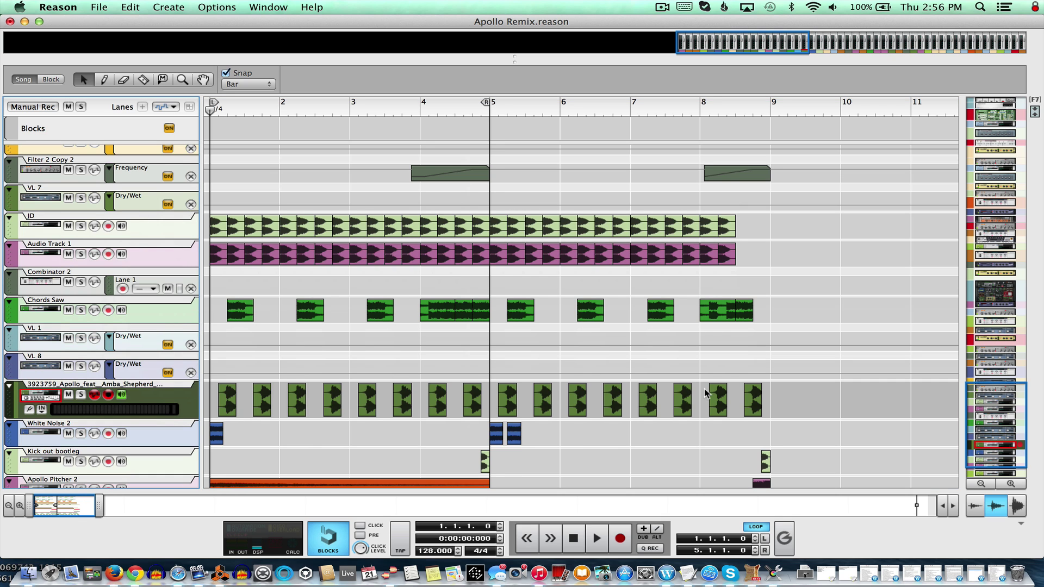
Copy the last clip on the Apollo feat. Amba Shepherd track to 10.3.3 and extend its start back to bar 9.
scroll(705, 393, "right", 5)
scroll(273, 408, "down", 1)
scroll(273, 408, "left", 5)
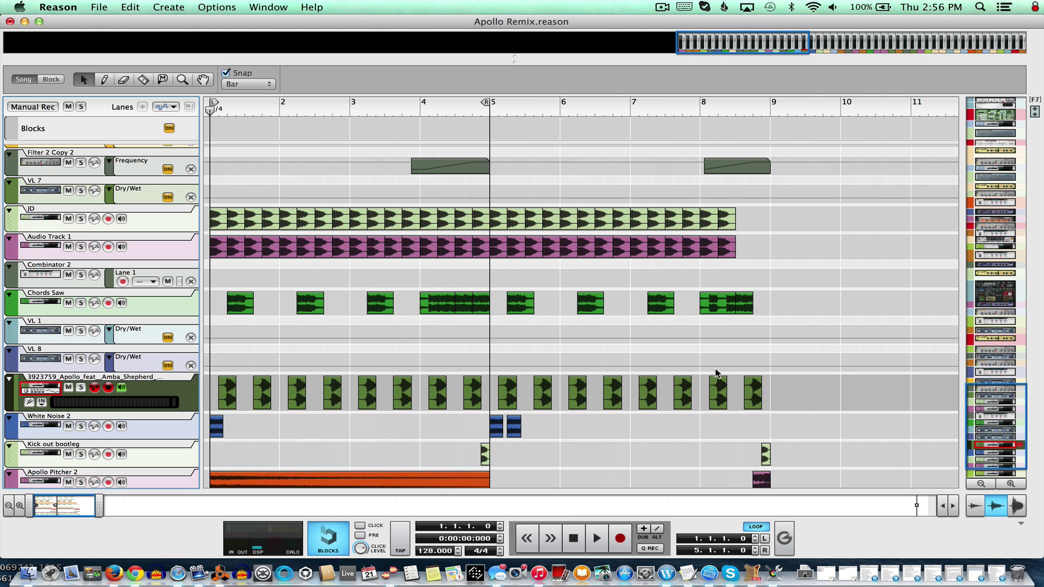
left_click_drag(752, 401, 892, 401)
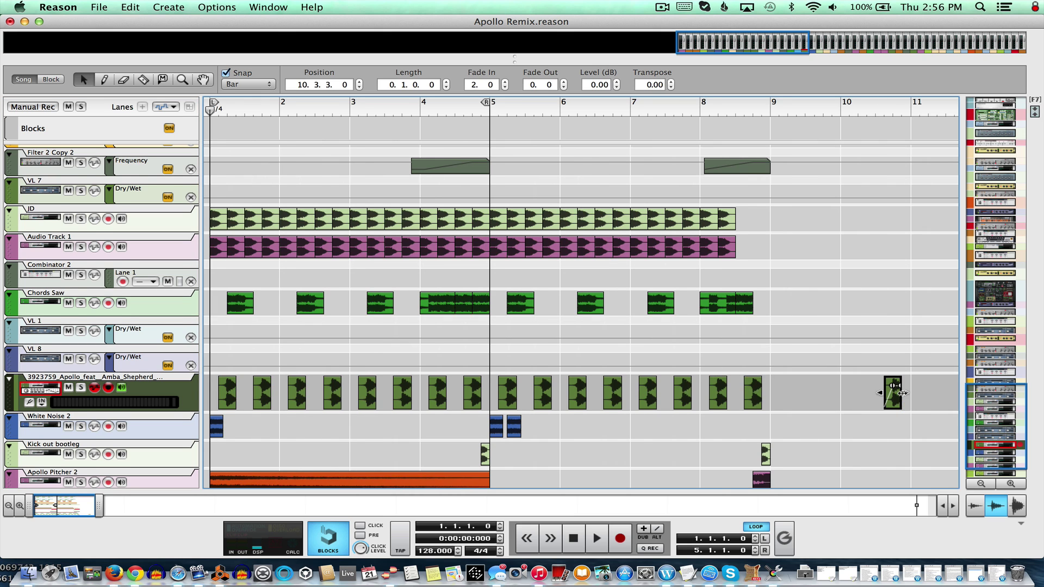
scroll(886, 399, "right", 2)
scroll(886, 400, "up", 1)
left_click_drag(818, 399, 768, 401)
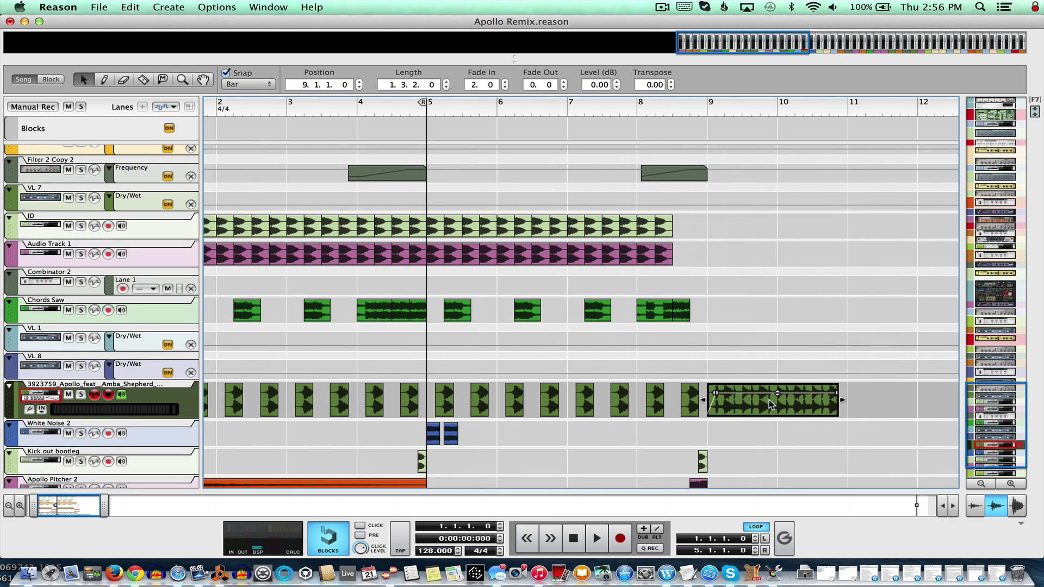
Set the loop from bar 10 to bar 11 and extend the copied clip's end to bar 11 for a two-bar length.
left_click(789, 104, "alt")
left_click(840, 109, "super")
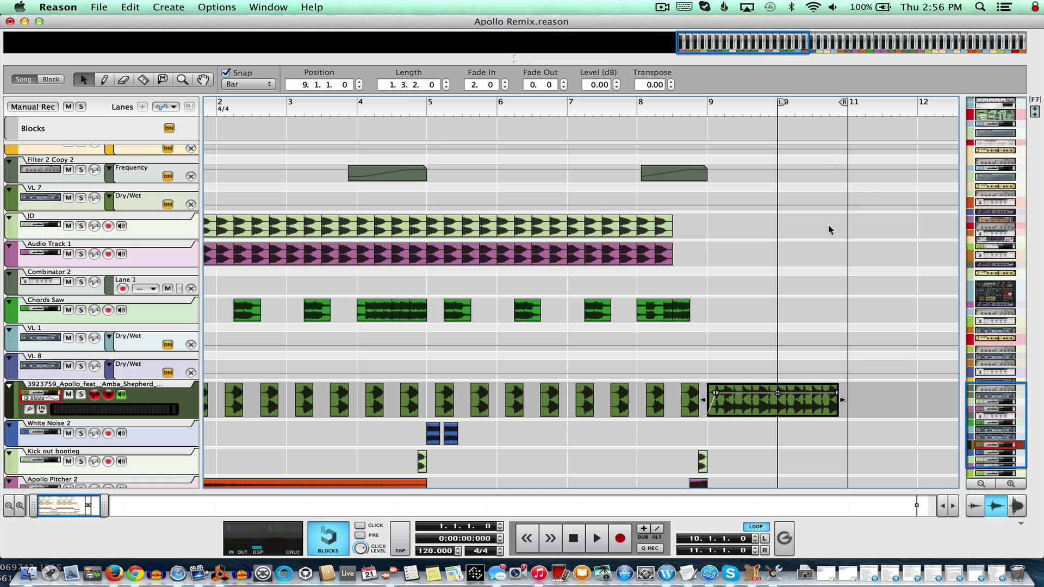
left_click_drag(839, 400, 848, 400)
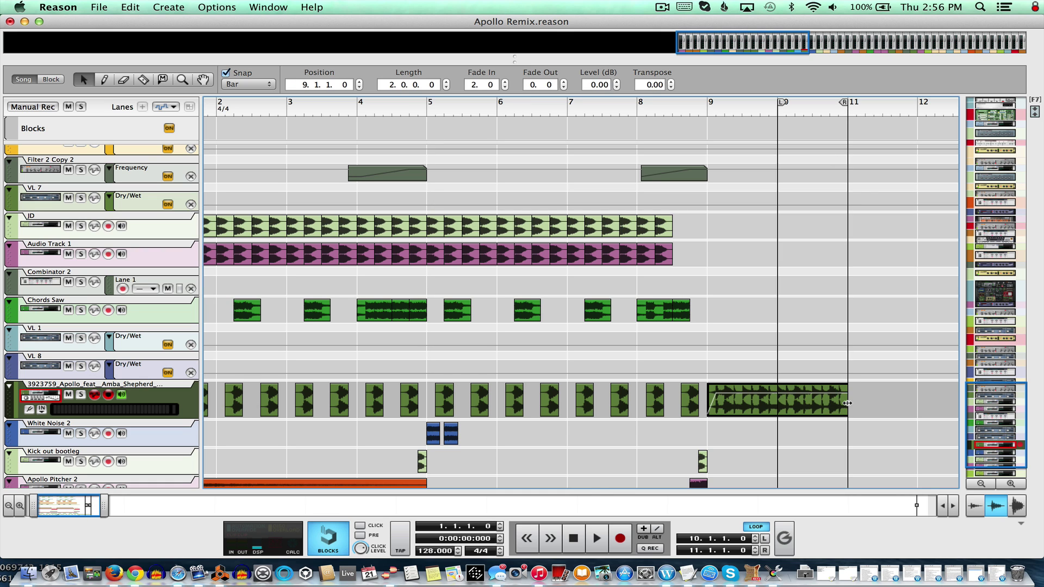
Play the extended clip with all tracks from bar 10 within the loop, ending playback after a few seconds.
left_click(778, 114)
key("space")
scroll(793, 315, "down", 1)
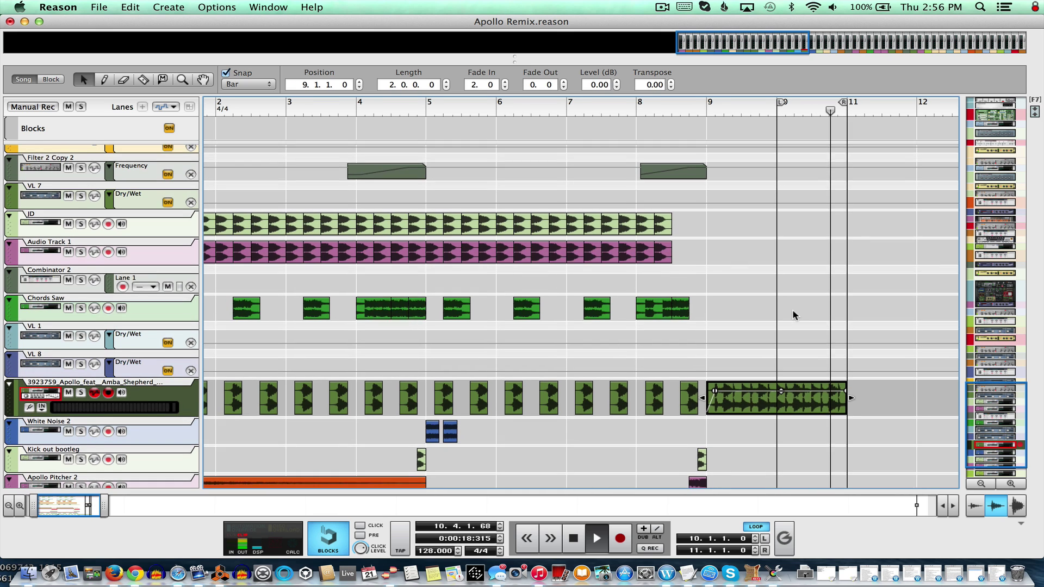
key("space")
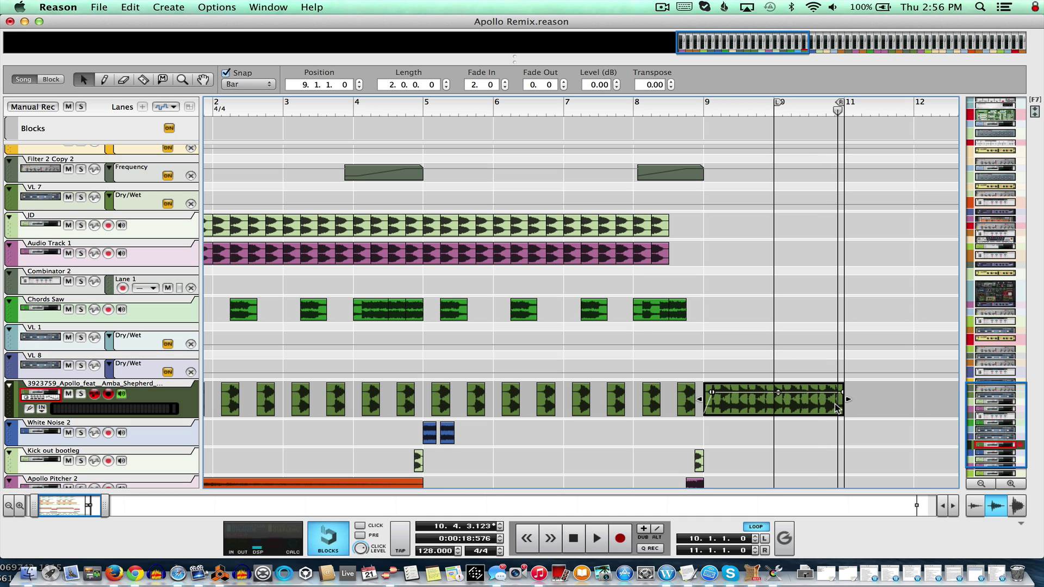
Set the snap value to 1/4 and split the extended clip at the last beat before bar 11.
left_click(246, 84)
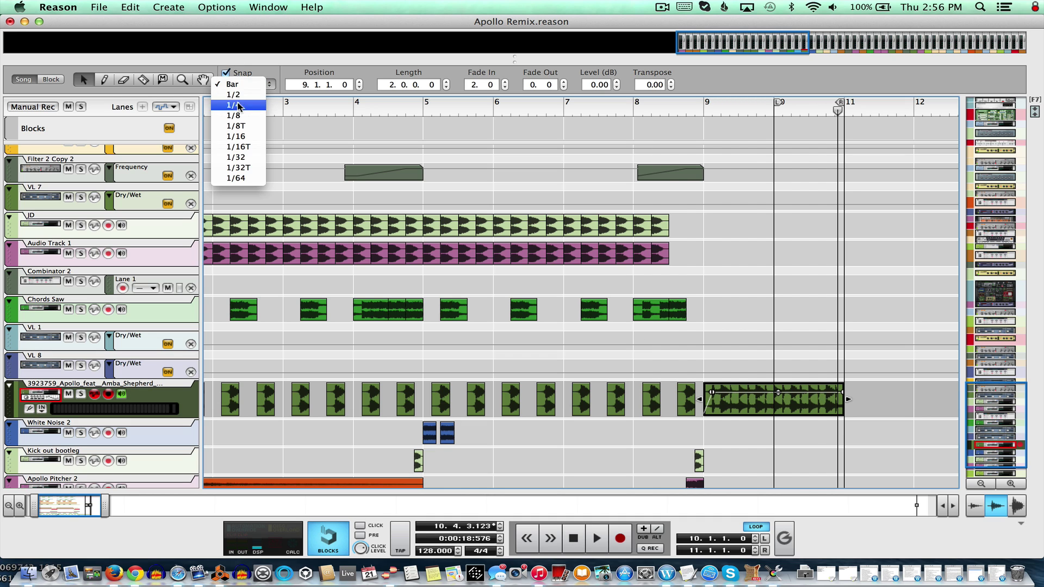
left_click(239, 105)
left_click(143, 80)
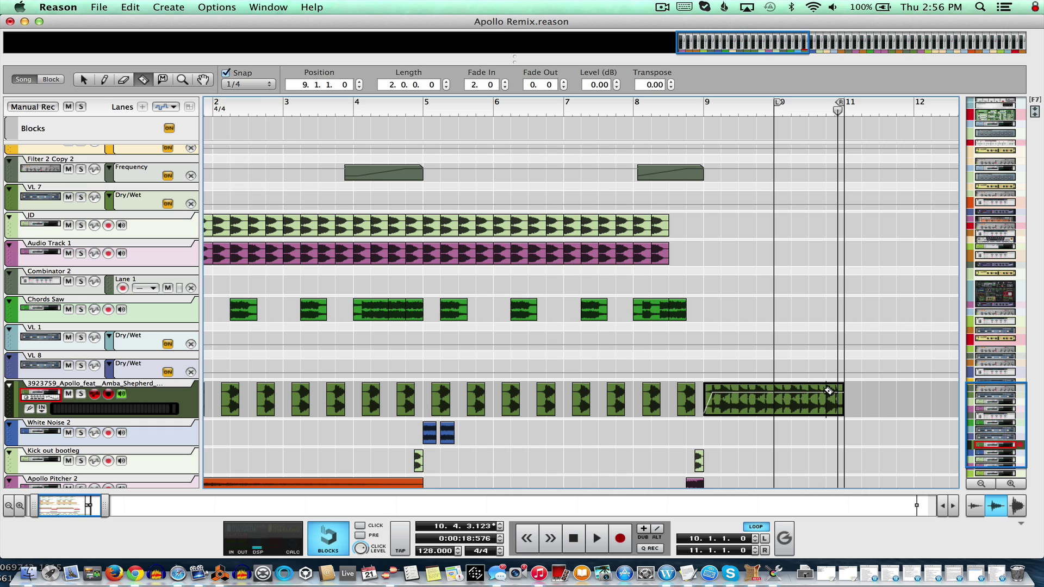
left_click(827, 390)
Delete both pieces of the split clip between bars 9 and 11.
left_click(84, 80)
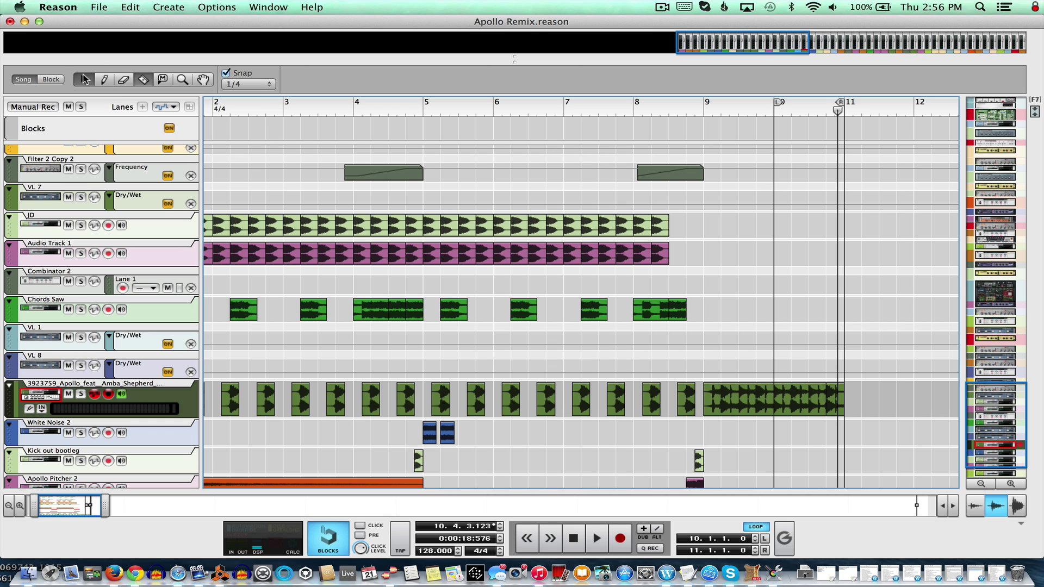
left_click_drag(857, 446, 715, 389)
key("Delete")
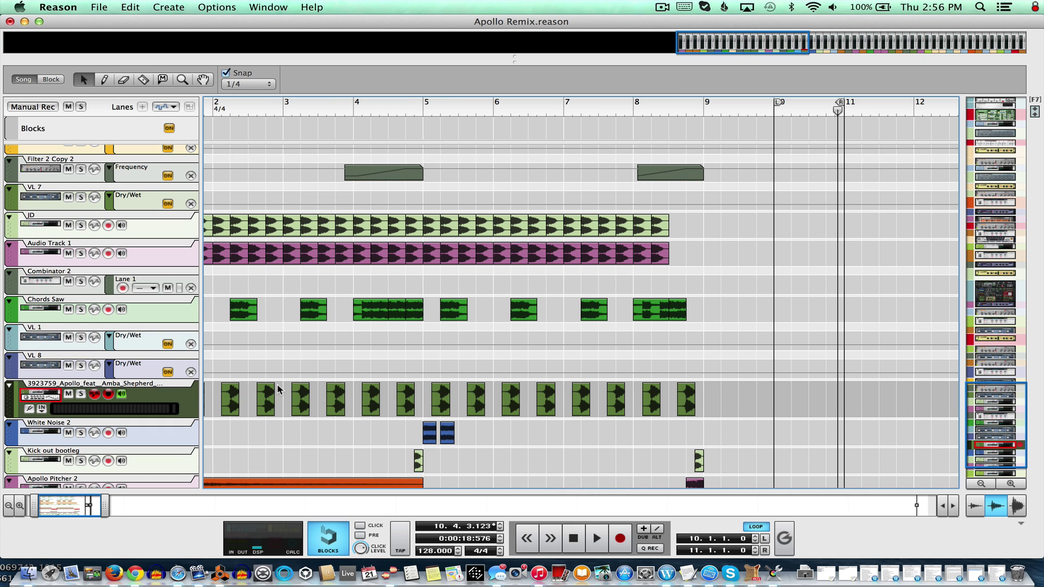
Return to the start of the song and examine the fade-in on the first clip of the Apollo feat. Amba Shepherd track.
scroll(283, 179, "left", 3)
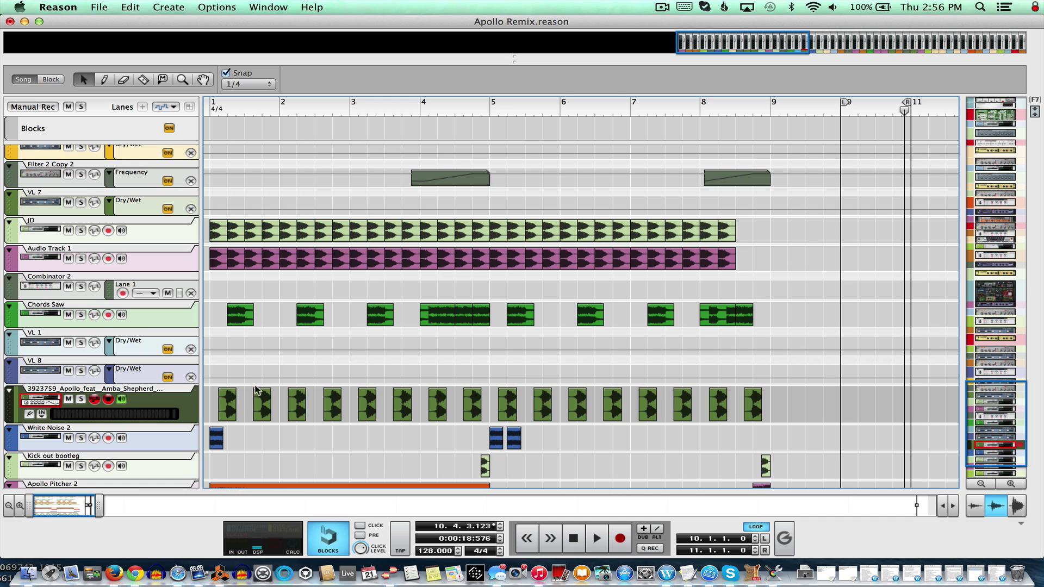
left_click(257, 390)
left_click_drag(233, 113, 154, 113)
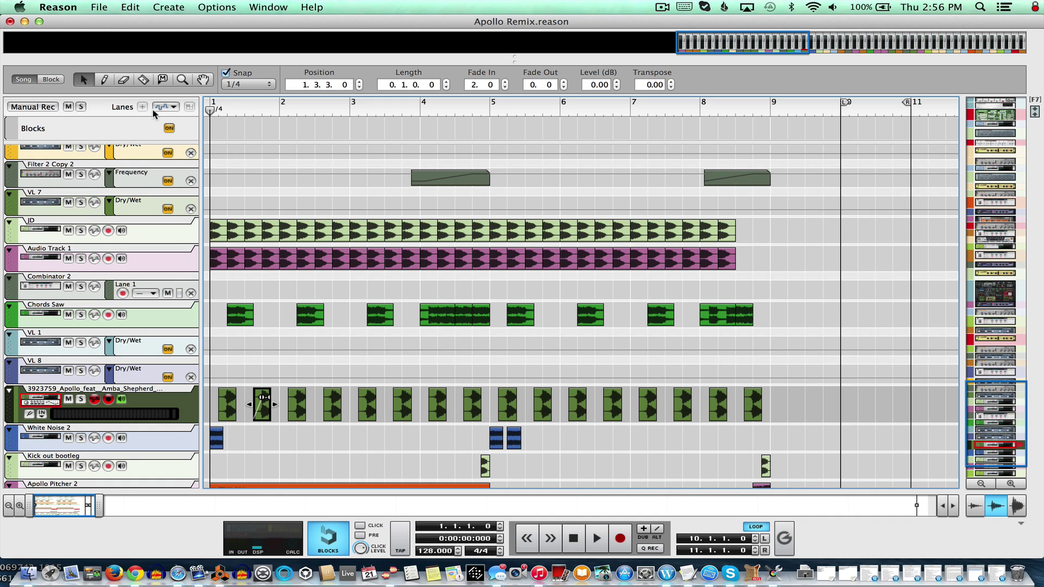
left_click(227, 408)
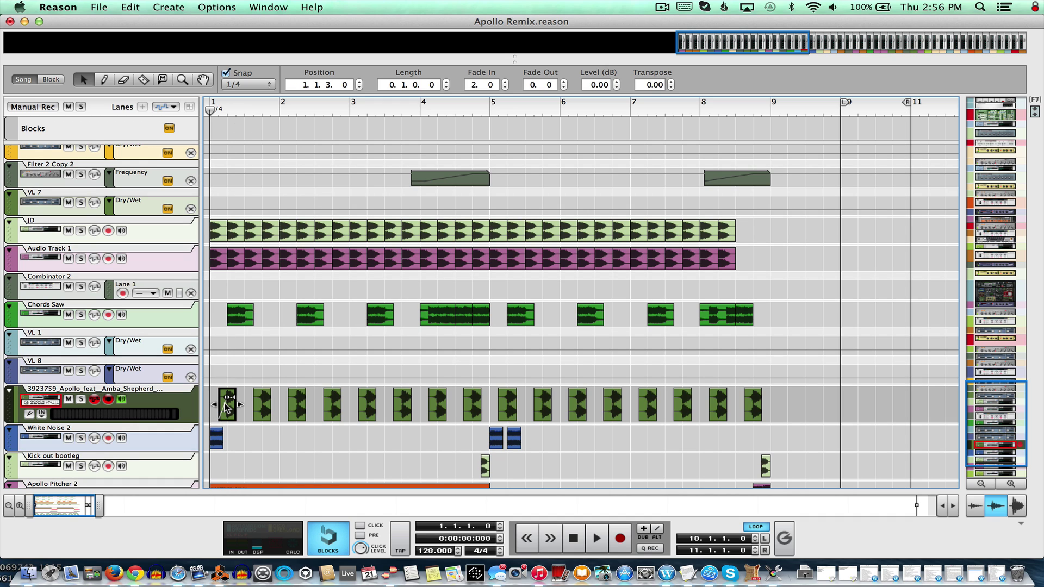
left_click(20, 505)
left_click(20, 505)
left_click(20, 505)
left_click(19, 505)
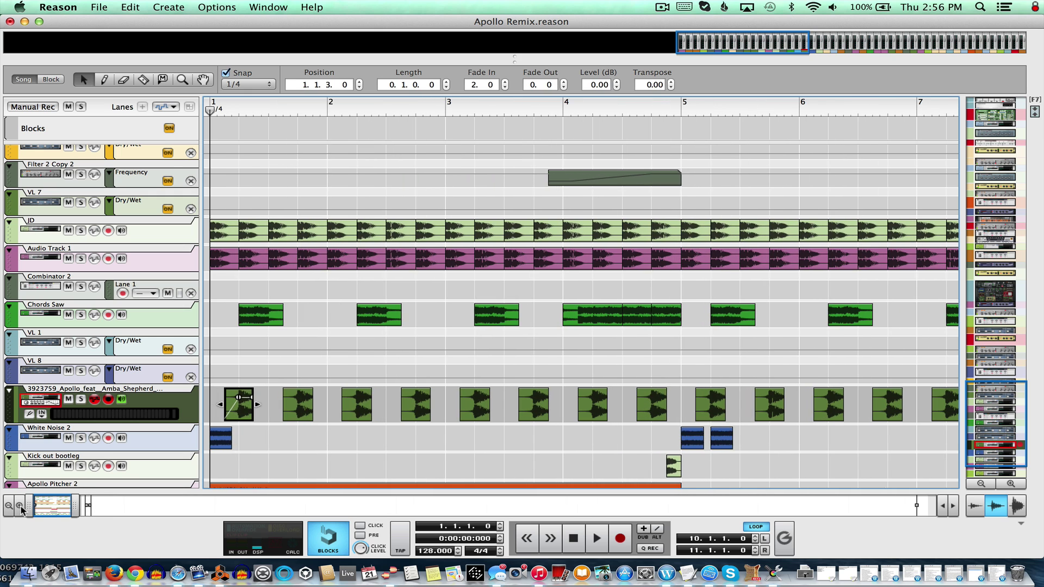
mouse_move(238, 398)
left_mouse_down()
mouse_move(213, 400)
mouse_move(236, 397)
left_mouse_up()
left_click(252, 367)
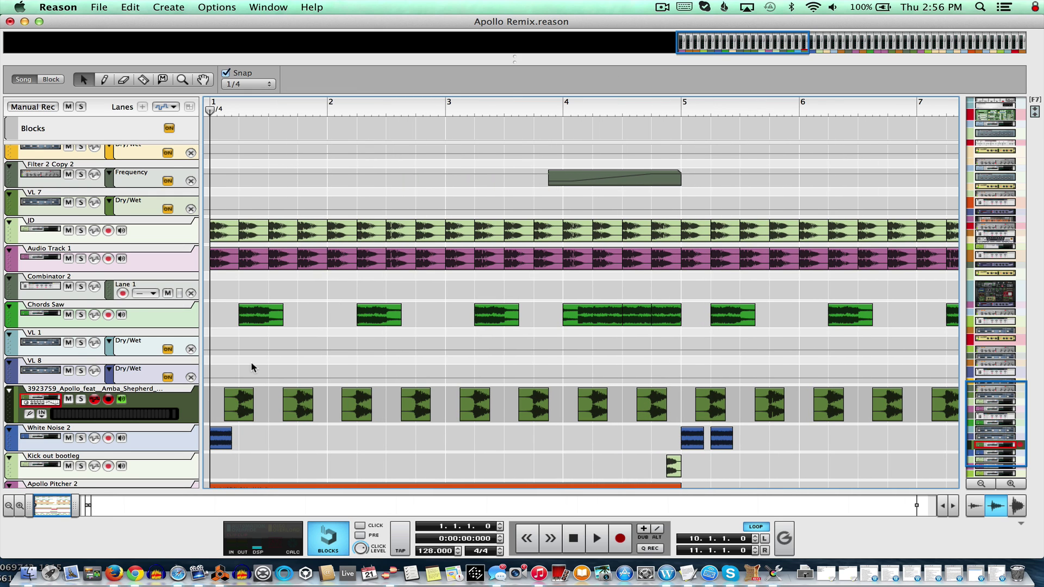
Set the loop to cover only bar 1, from 1.1.1 to 2.1.1.
scroll(252, 367, "down", 1)
scroll(230, 173, "up", 1)
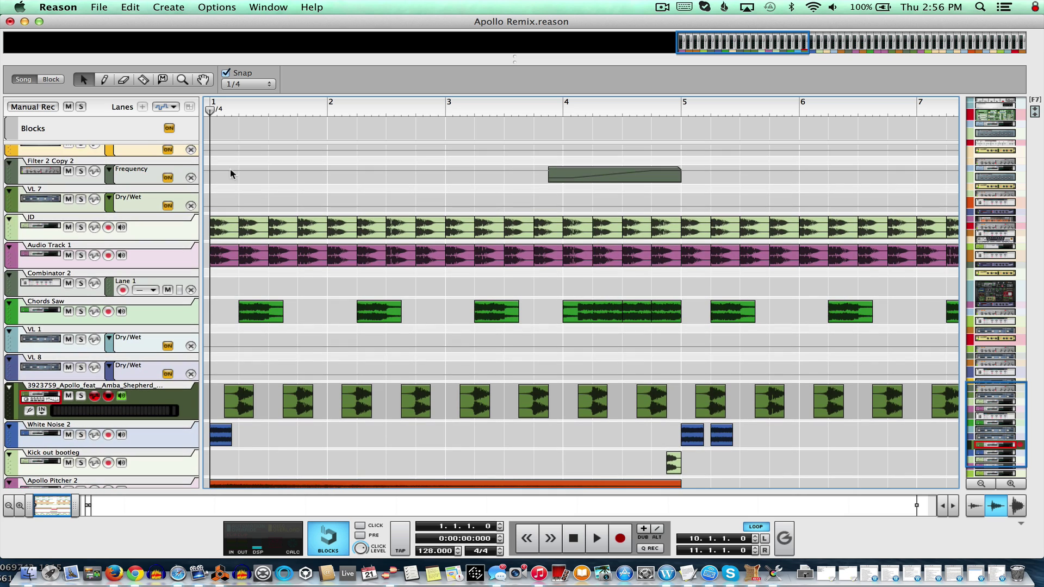
left_click(328, 109, "alt")
left_click(211, 107, "alt")
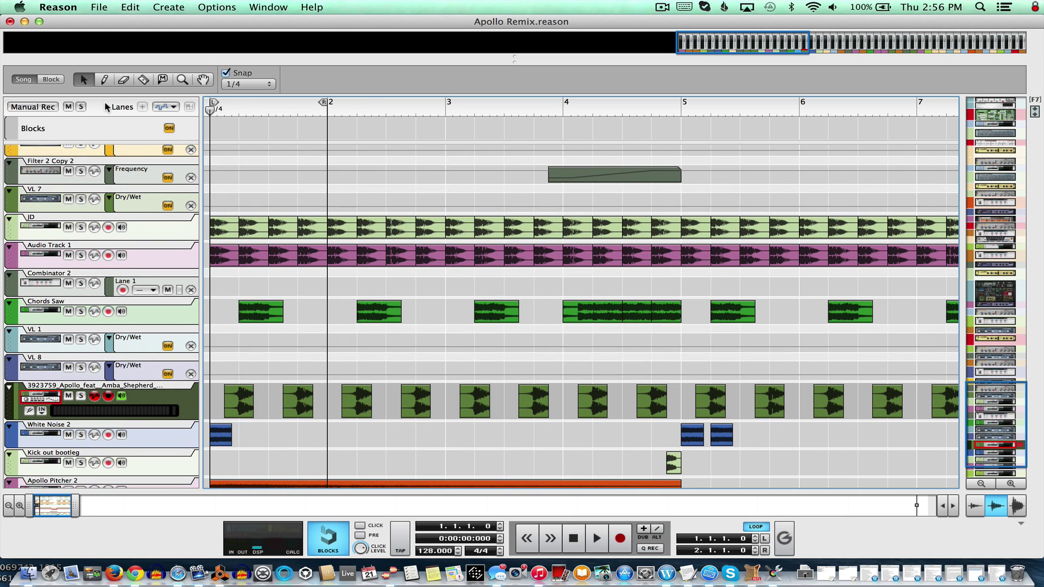
Solo the Apollo feat. Amba Shepherd track, trim its first clip's start to 1.2.1 and play the looped bar.
left_click(80, 395)
left_click_drag(224, 403, 240, 394)
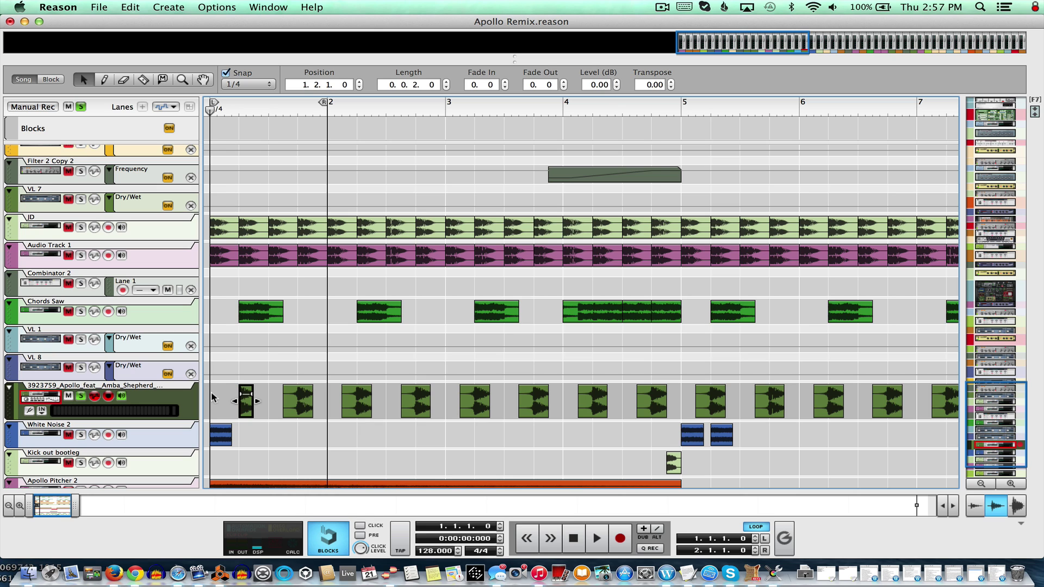
key("space")
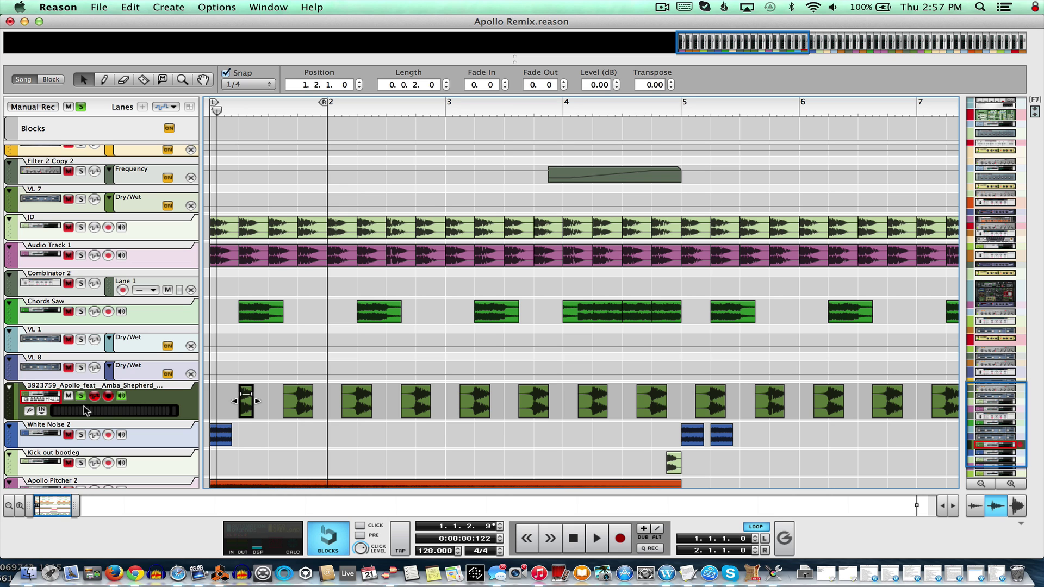
Open the soloed track's rack device and examine its A-Range equaliser, FET Compressor and MClass Equalizer insert effects.
left_click(6, 502)
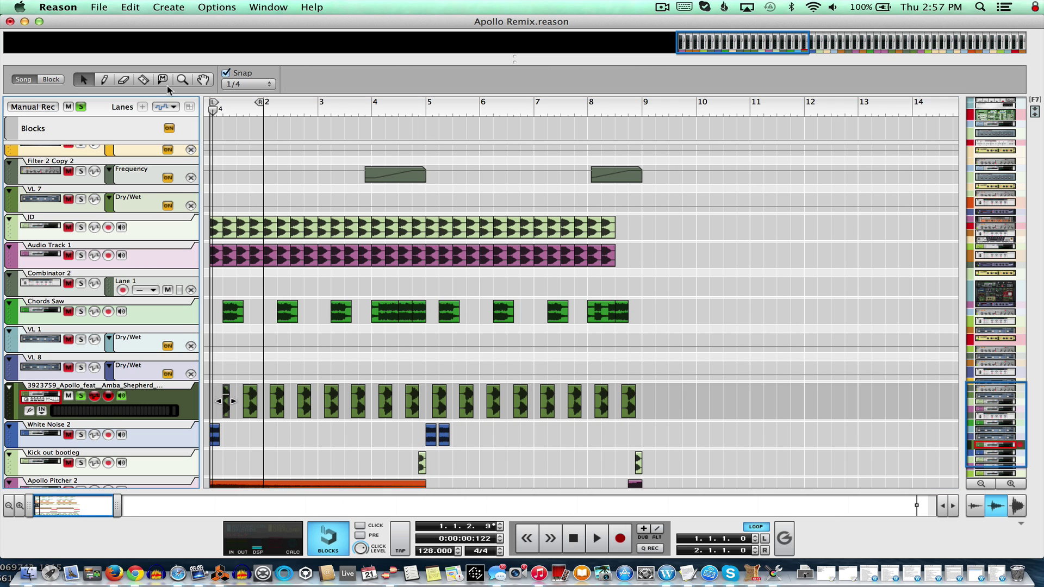
left_click(261, 7)
key("Return")
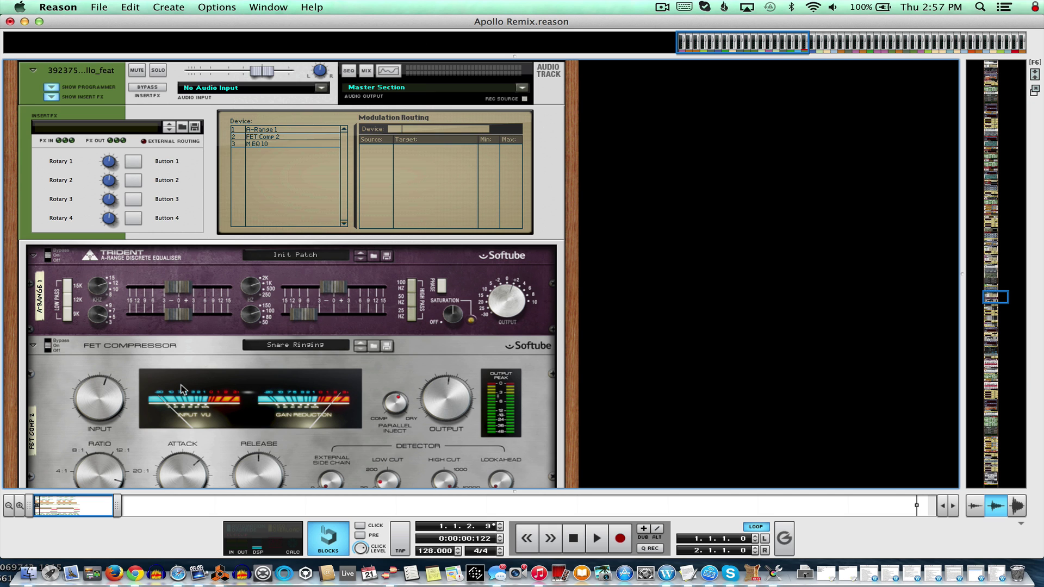
scroll(226, 370, "down", 3)
left_click(117, 213)
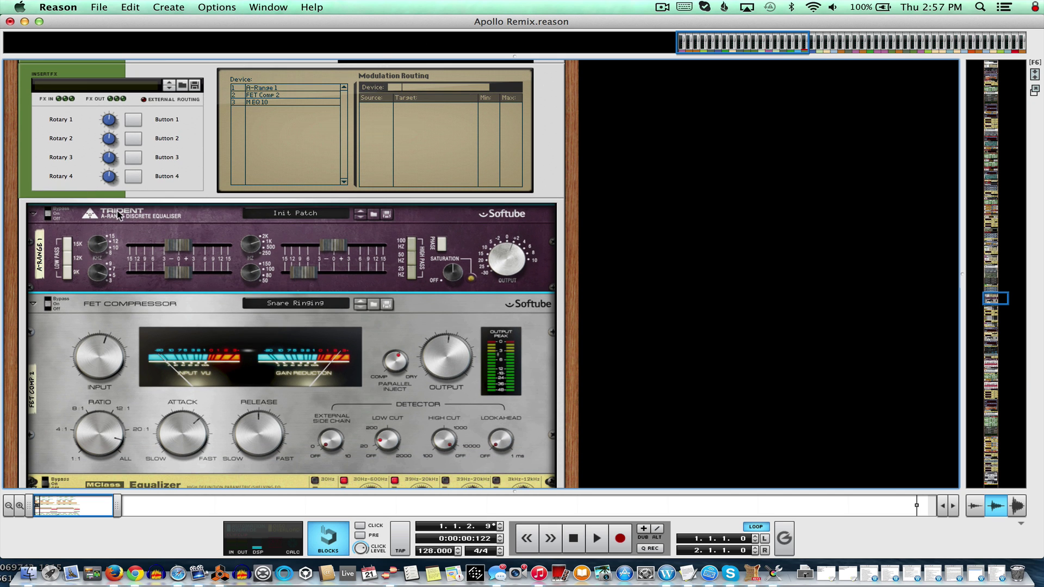
mouse_move(305, 273)
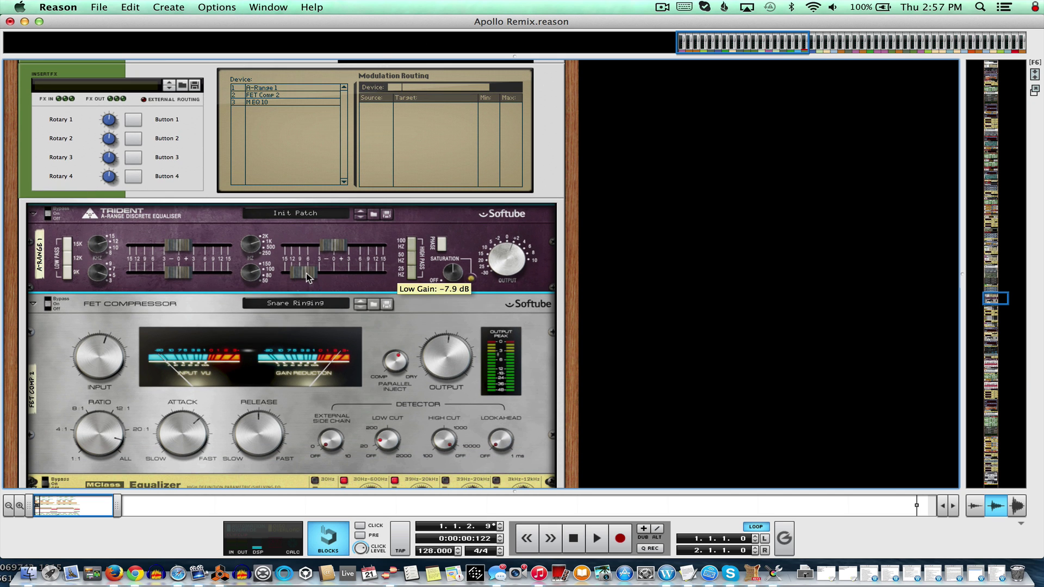
scroll(305, 286, "down", 10)
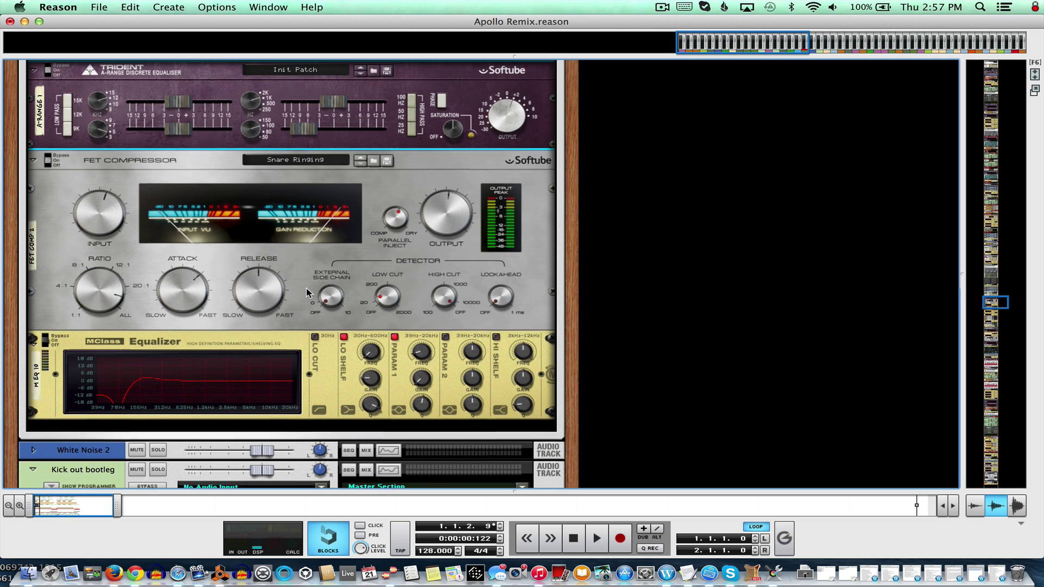
Examine the MClass Equalizer insert's curve and return to the sequencer.
left_click(132, 357)
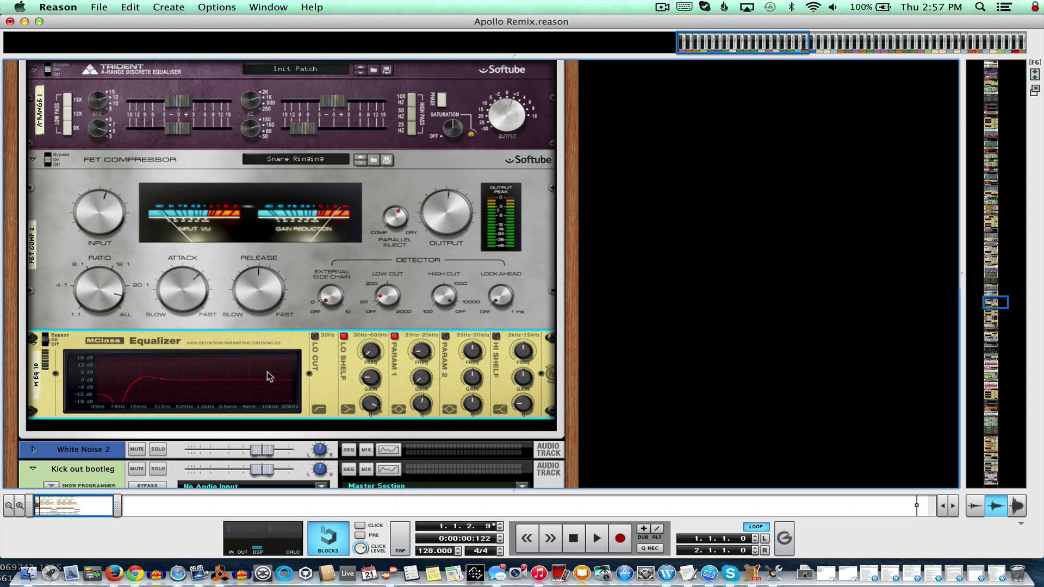
left_click(268, 7)
left_click(290, 93)
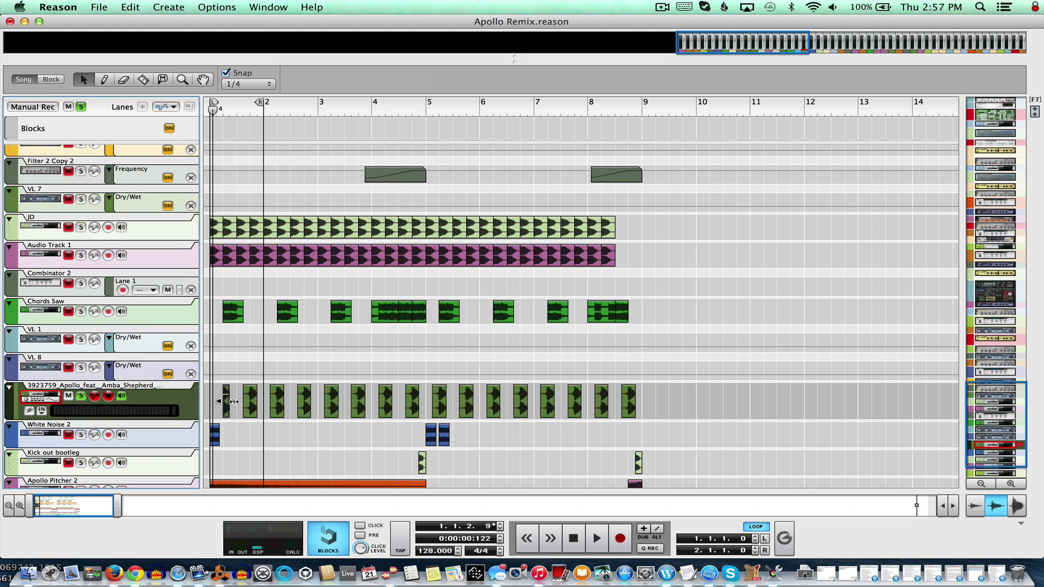
Undo the trims to the first Apollo feat. Amba Shepherd clip, back to position 1.1.3 with a fade-in of 2.
left_click_drag(234, 402, 239, 401)
key("super+z")
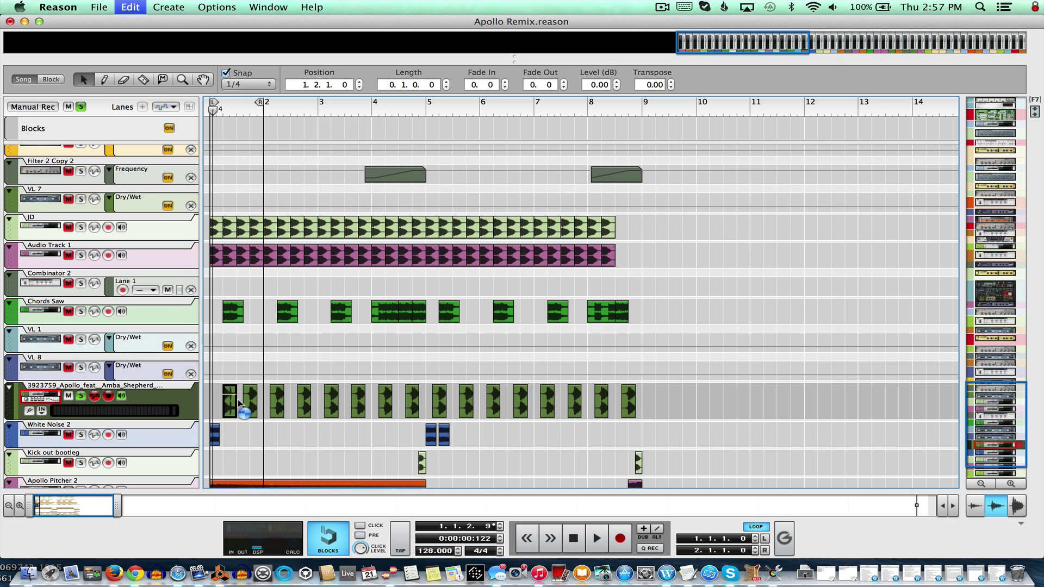
key("h")
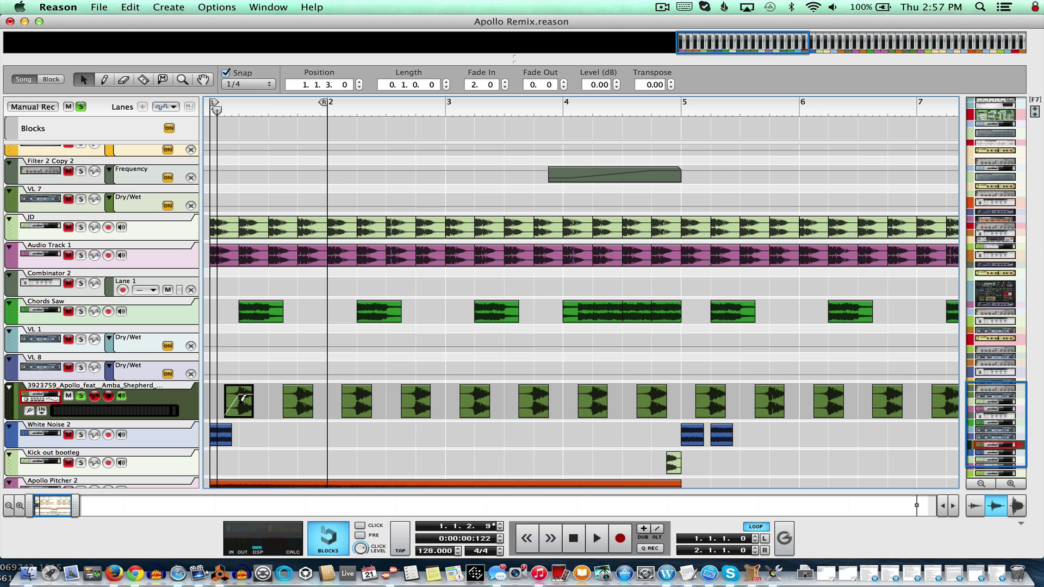
Play the looped bar and compare the Apollo feat. Amba Shepherd track with its insert effects bypassed and active.
key("space")
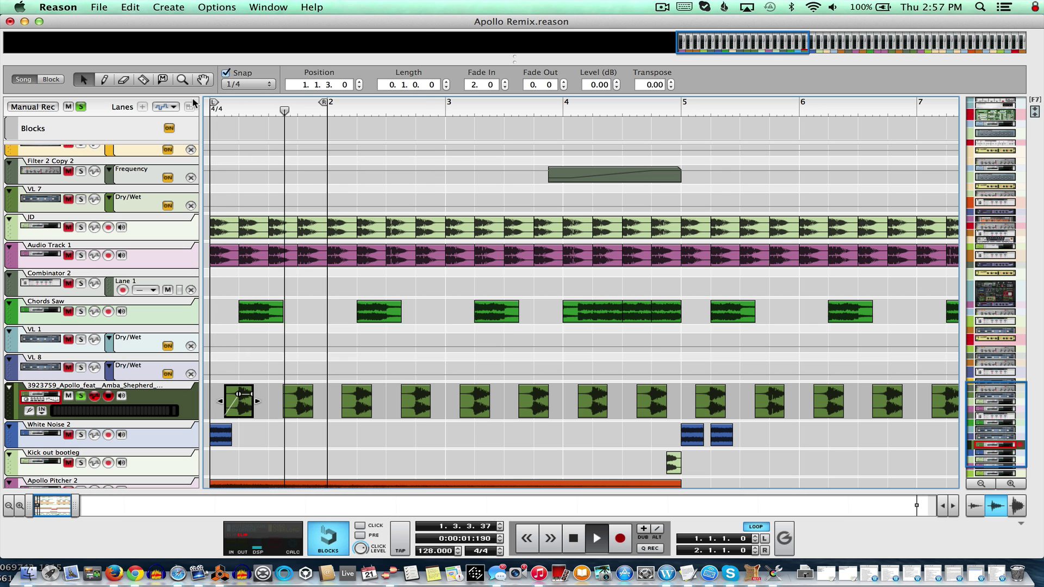
left_click(276, 7)
left_click(282, 79)
scroll(108, 179, "up", 1)
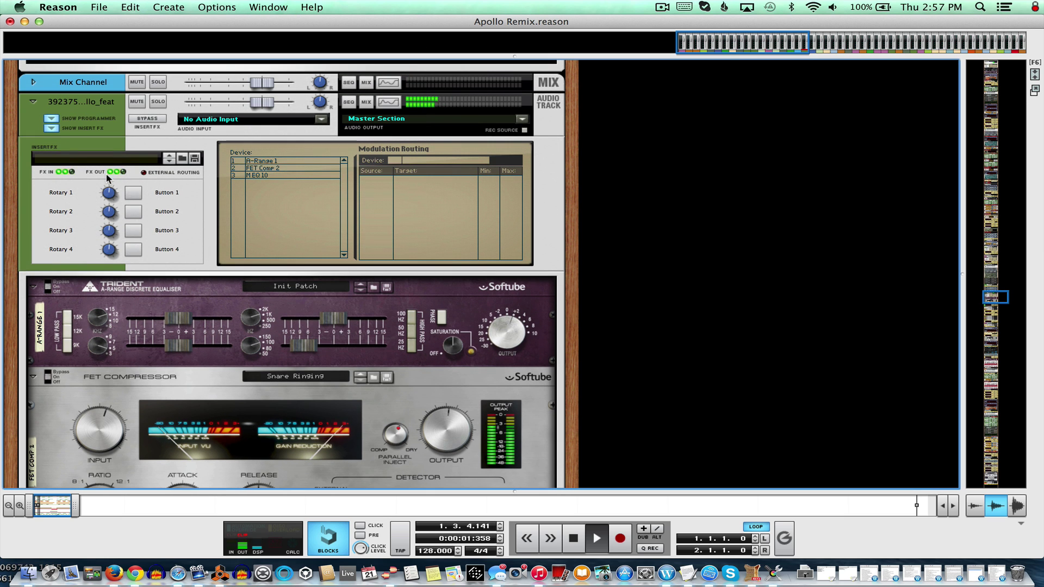
left_click(158, 119)
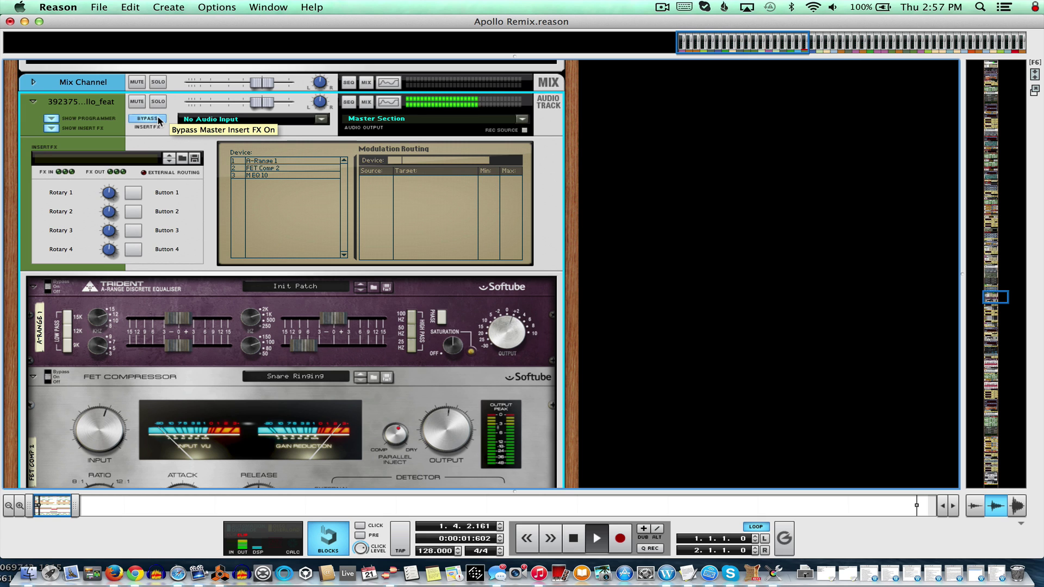
left_click(157, 119)
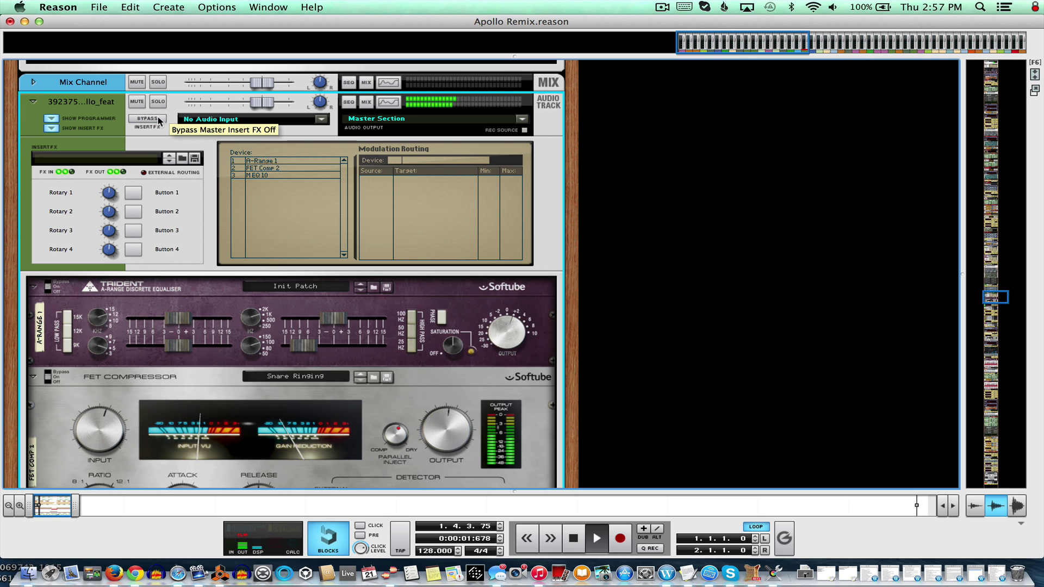
Return to the sequencer, clear the track solo and stop playback.
left_click(269, 7)
left_click(293, 94)
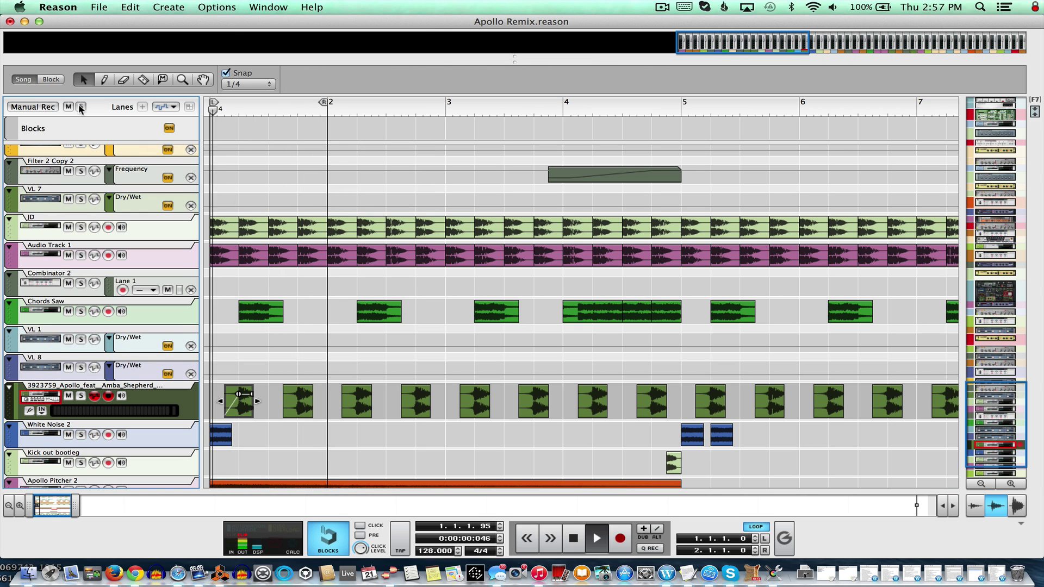
key("space")
Solo the White Noise 2 track and audition its first clip from the start of the song.
scroll(229, 248, "down", 4)
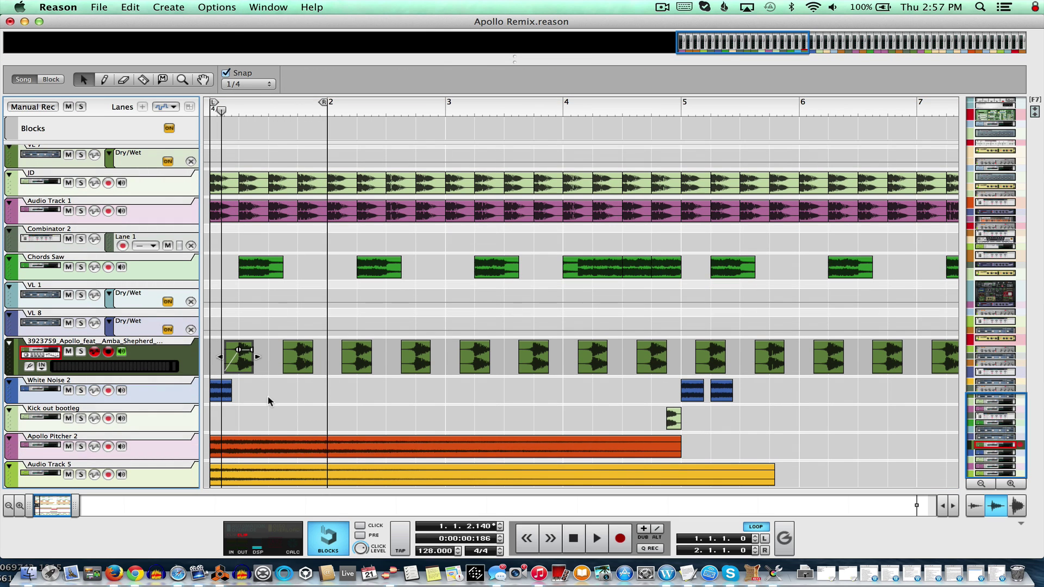
left_click(221, 390)
key("Home")
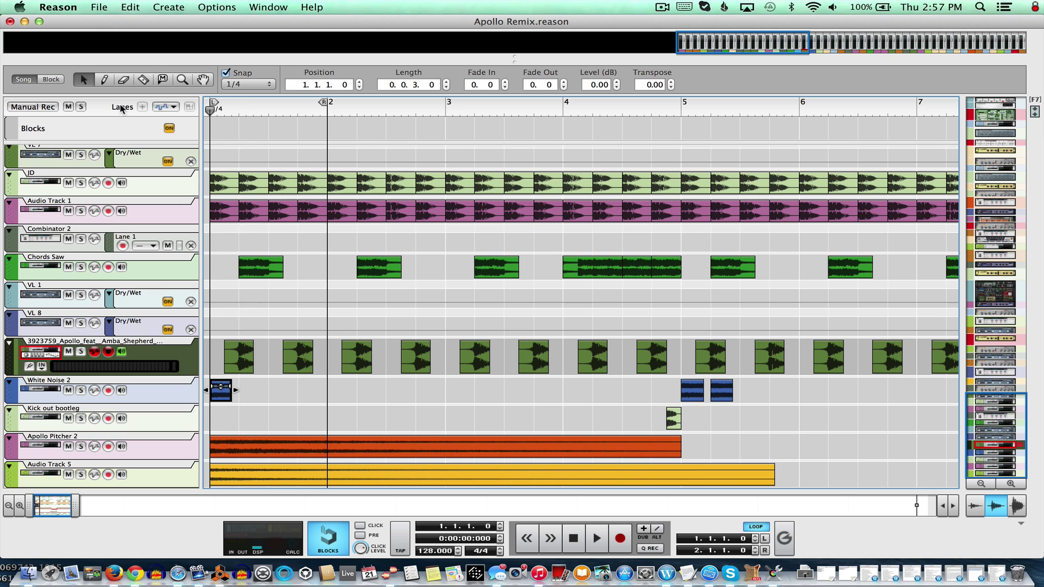
left_click(82, 390)
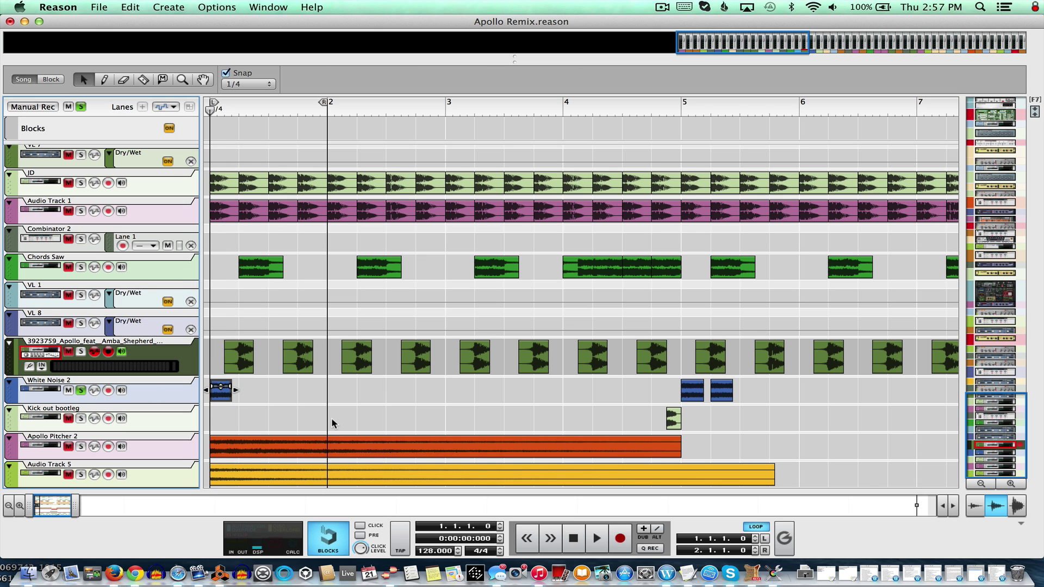
left_click(8, 507)
left_click(8, 508)
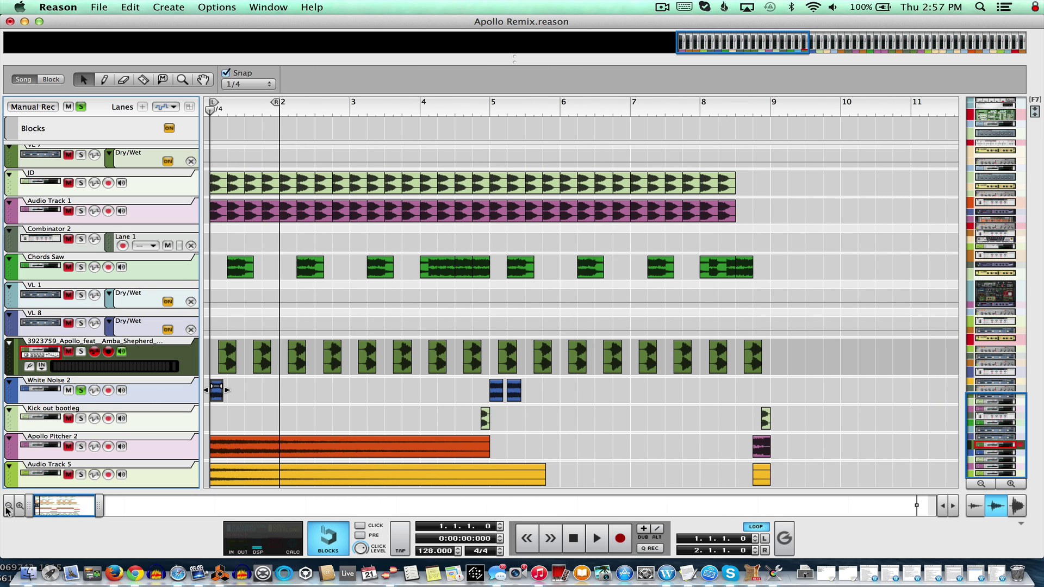
left_click(7, 507)
left_click(8, 507)
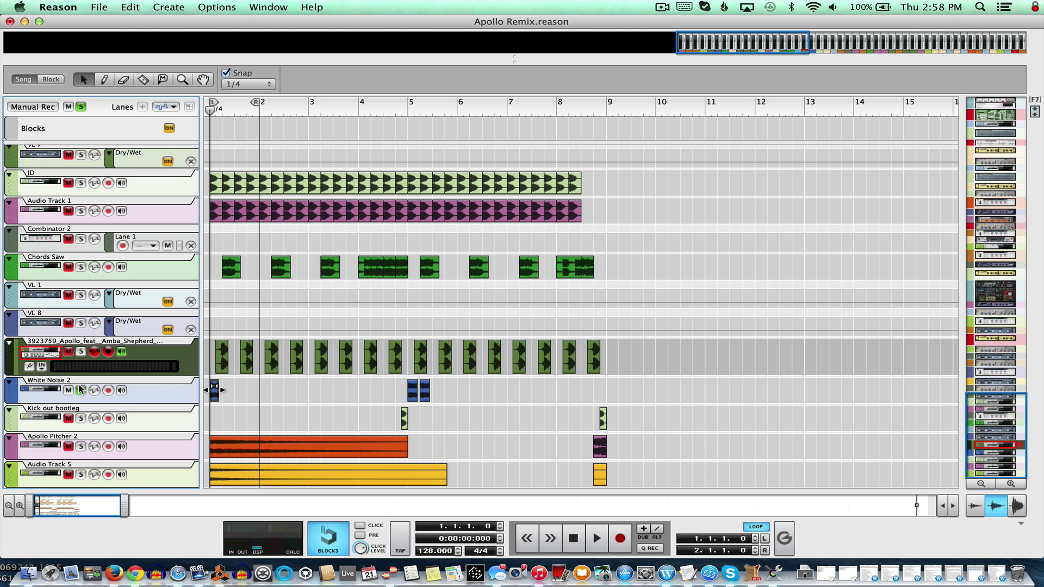
key("space")
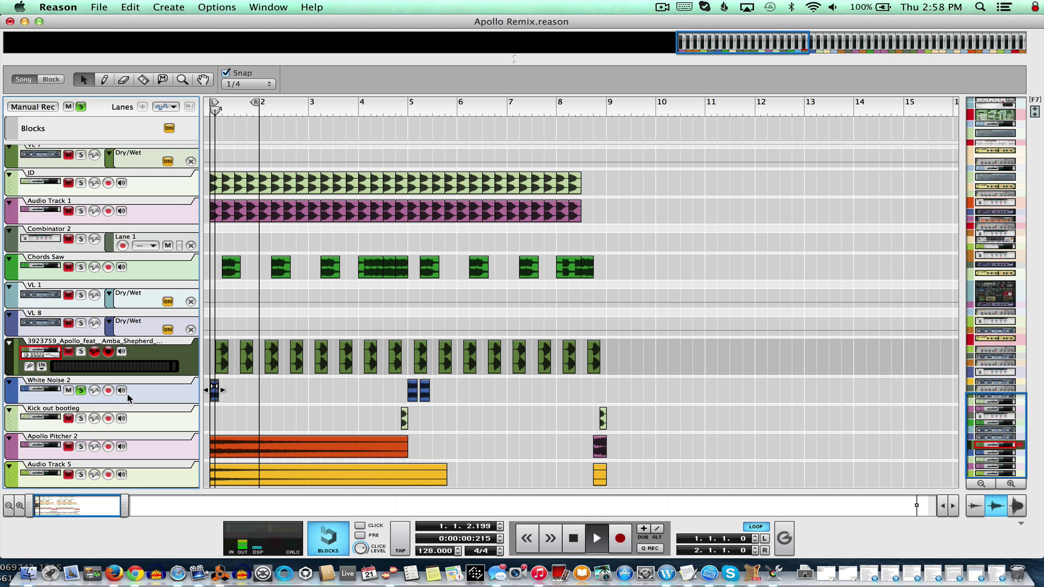
Locate the White Noise 2 clips at bar 5, go back to 1.1.1, turn looping off and unsolo the track.
left_click(408, 111)
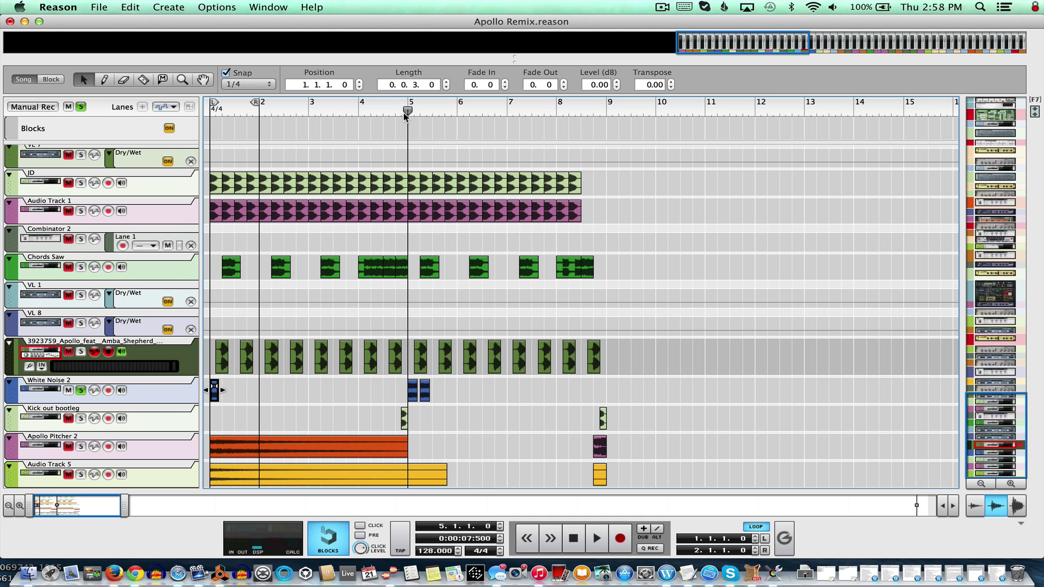
left_click(213, 111)
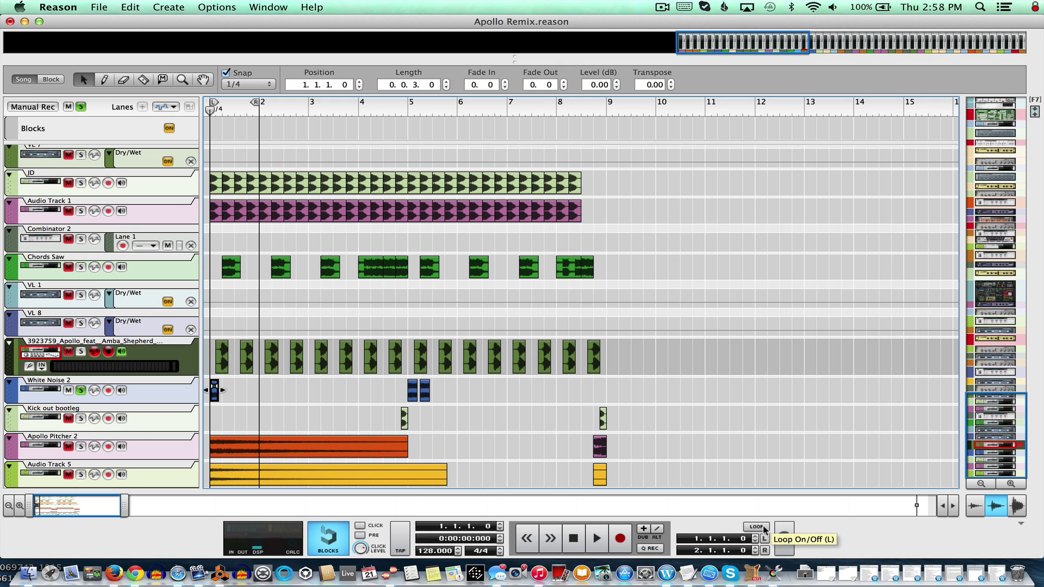
left_click(80, 390)
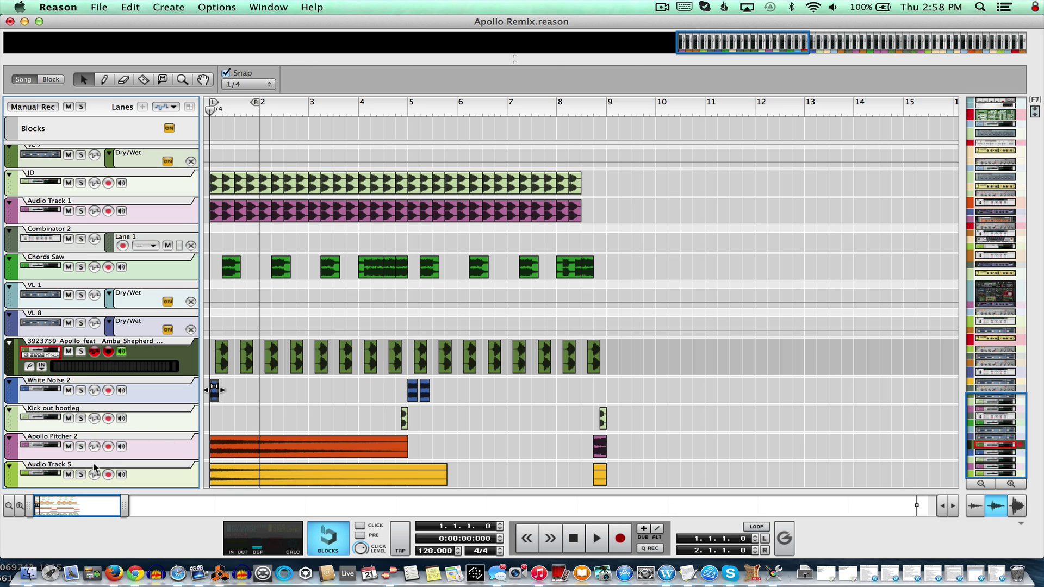
Solo the Apollo Pitcher 2 track, audition its opening clip from 1.1.1 and unsolo it.
left_click(46, 452)
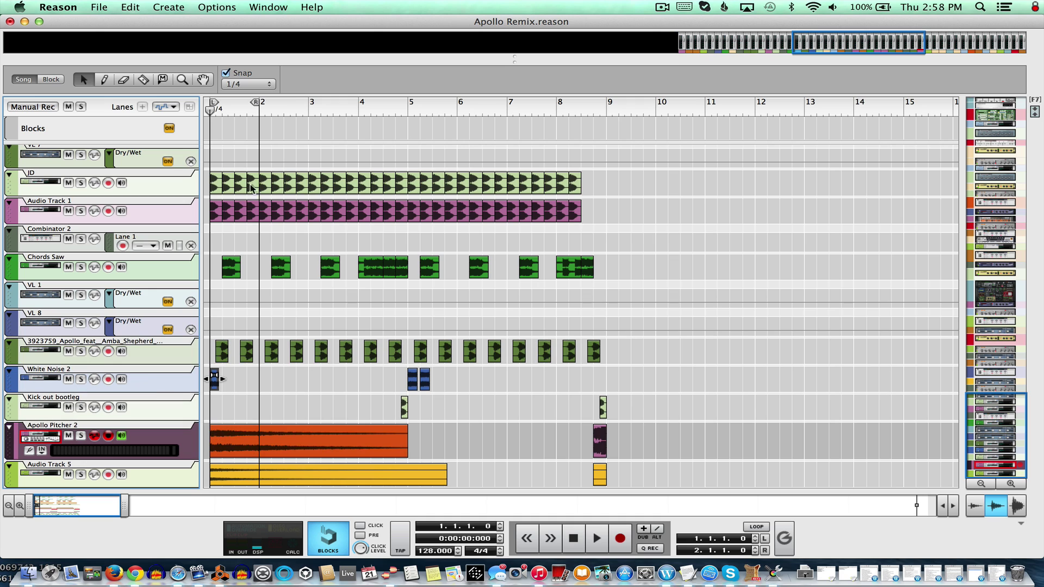
left_click(81, 436)
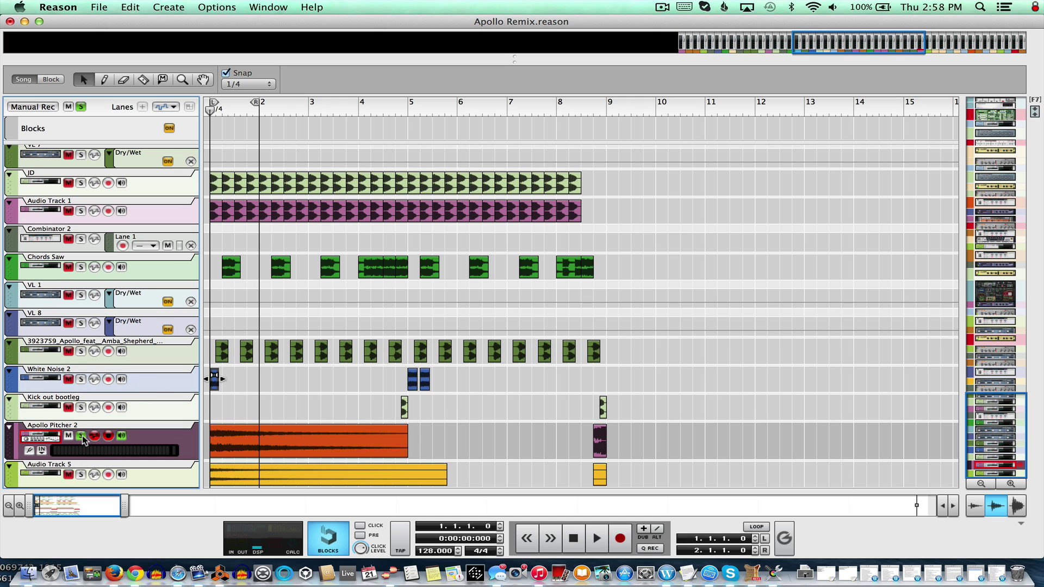
key("space")
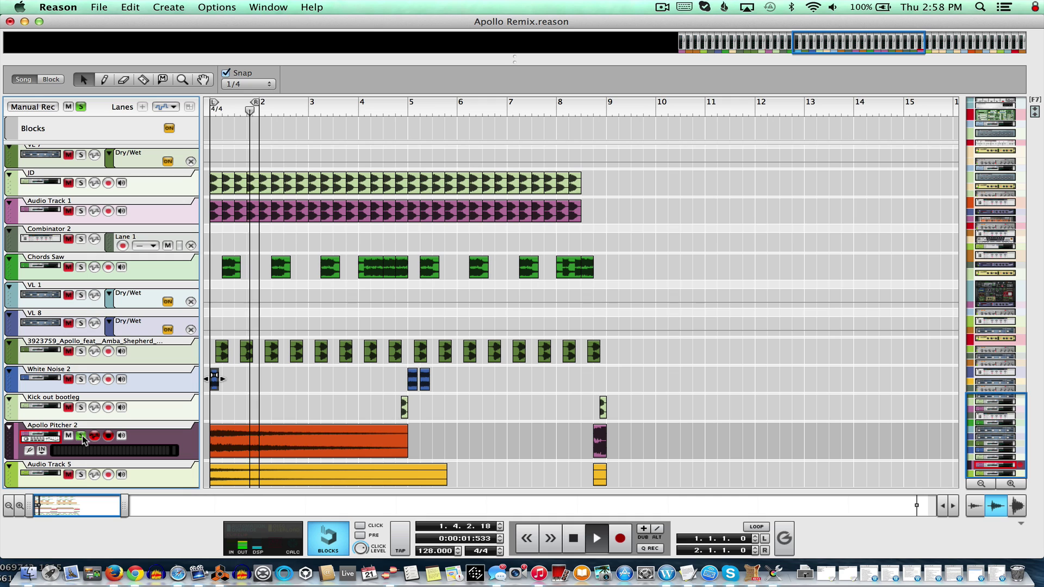
key("space")
left_click(81, 436)
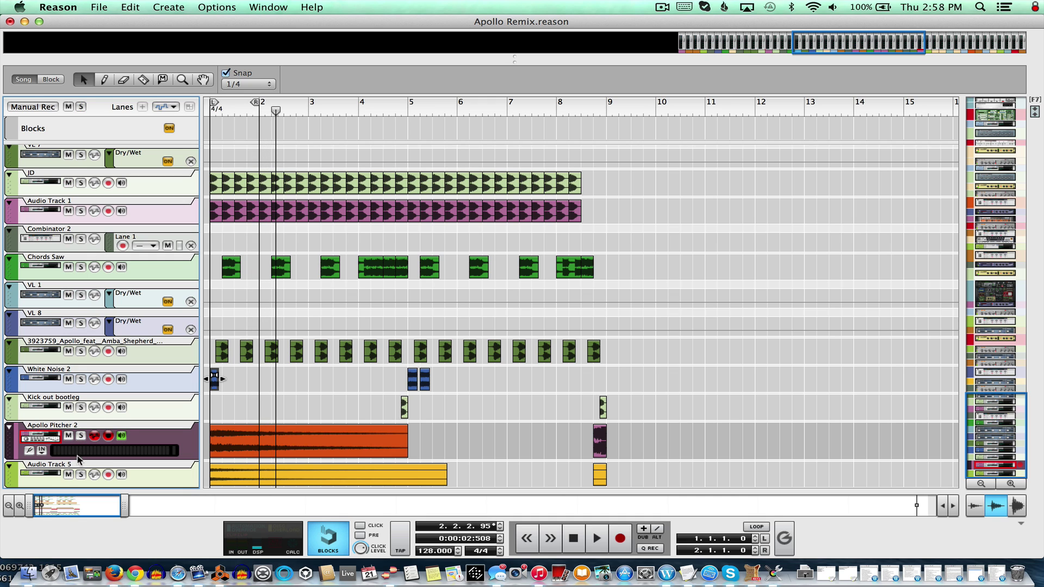
Solo Audio Track 5, audition it from the start of the song and clear the solo.
left_click(81, 474)
key("Return")
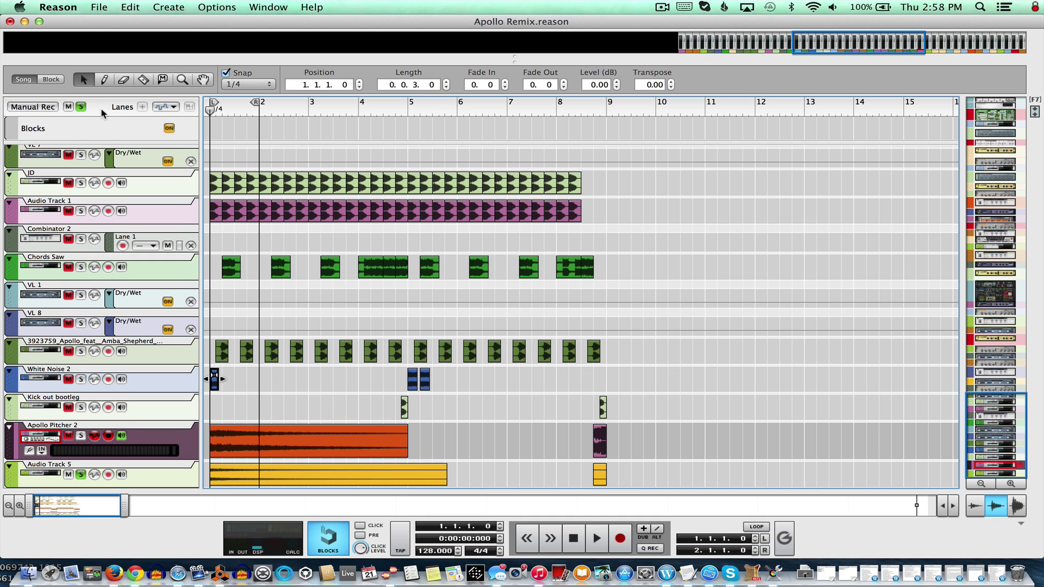
key("space")
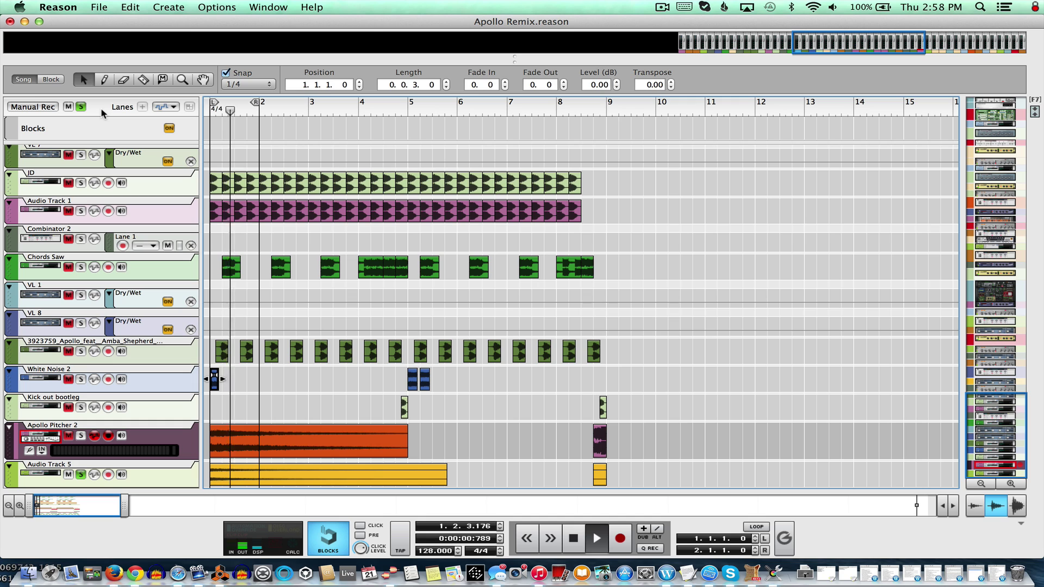
key("space")
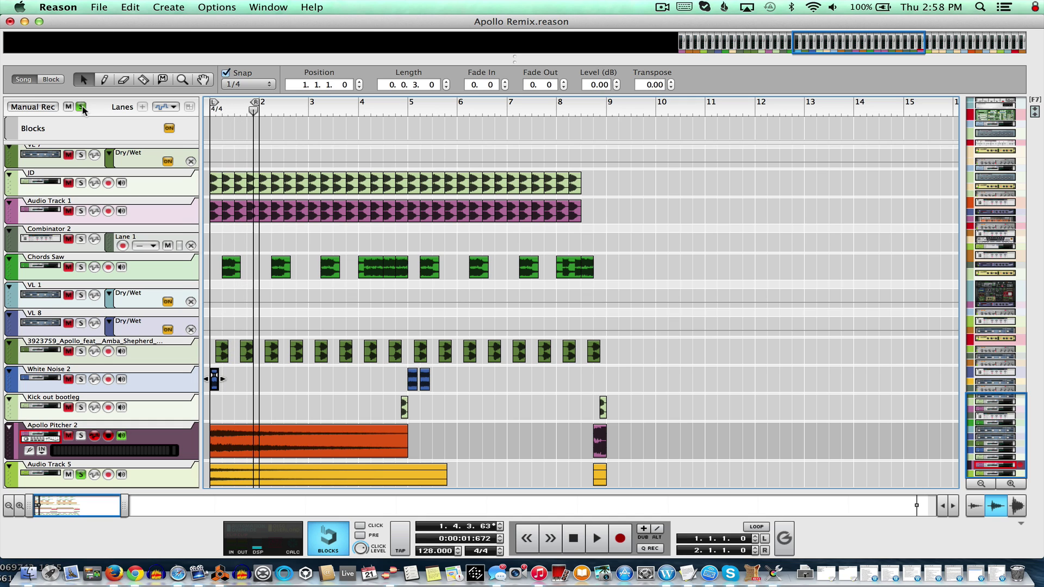
left_click(82, 107)
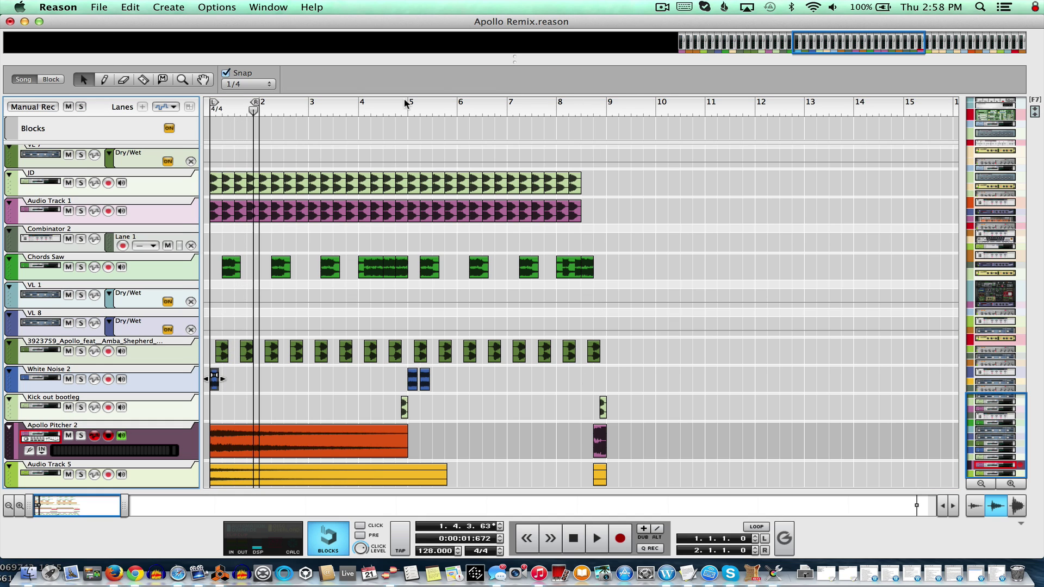
Solo the Kick out bootleg track and audition its first clip, playing from 4.3.1.
left_click(389, 111)
left_click(81, 407)
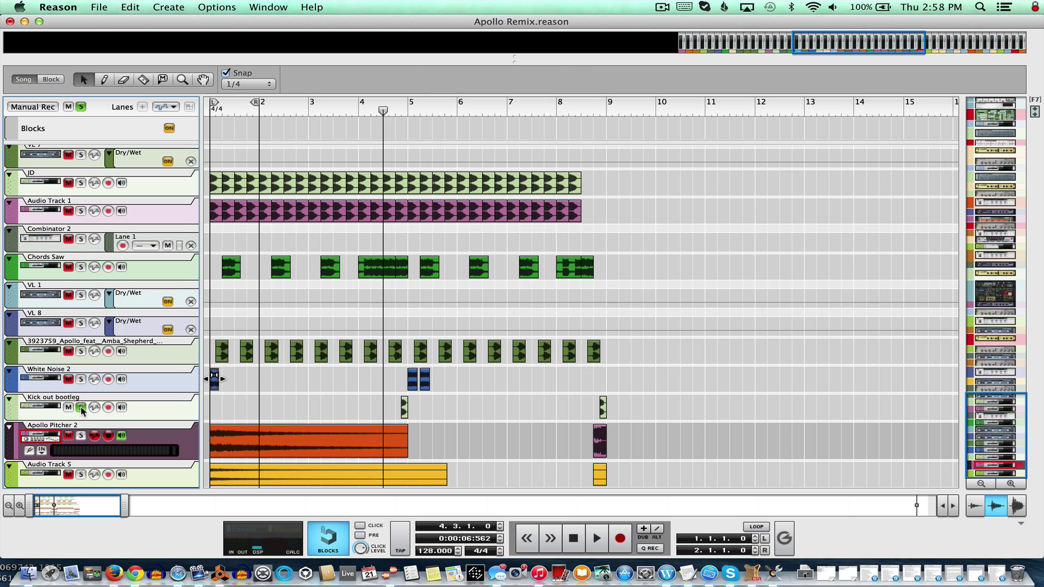
key("space")
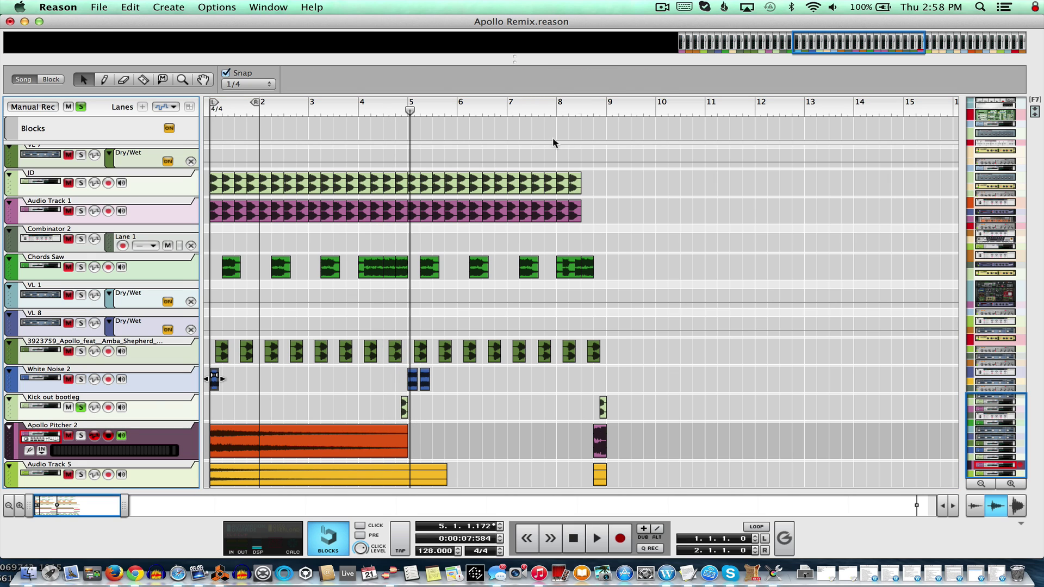
Switch the solo to Apollo Pitcher 2, audition its final clip from 8.3.1 and unsolo the track.
left_click(580, 109)
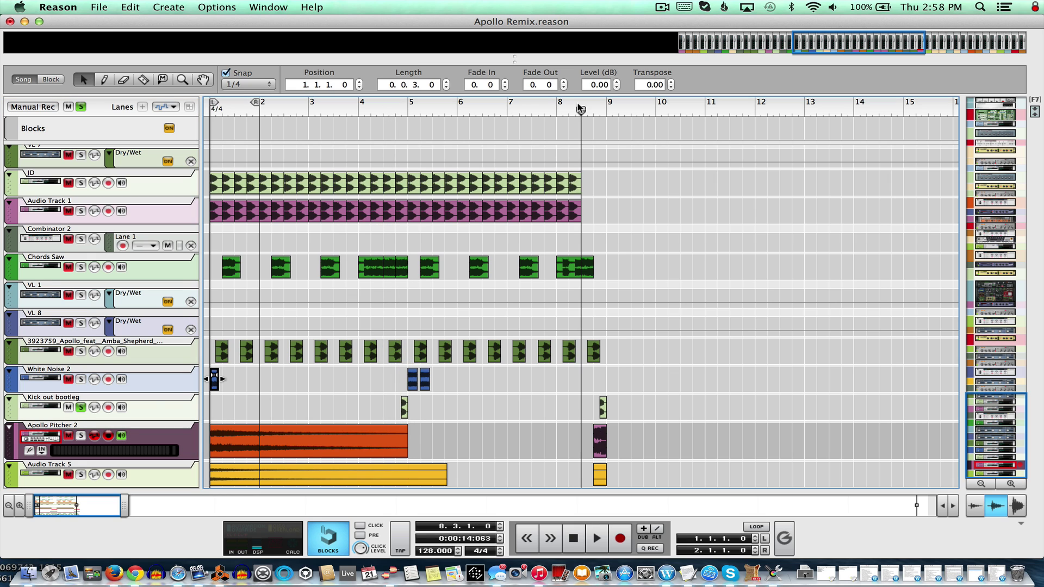
left_click(81, 436)
left_click(81, 407)
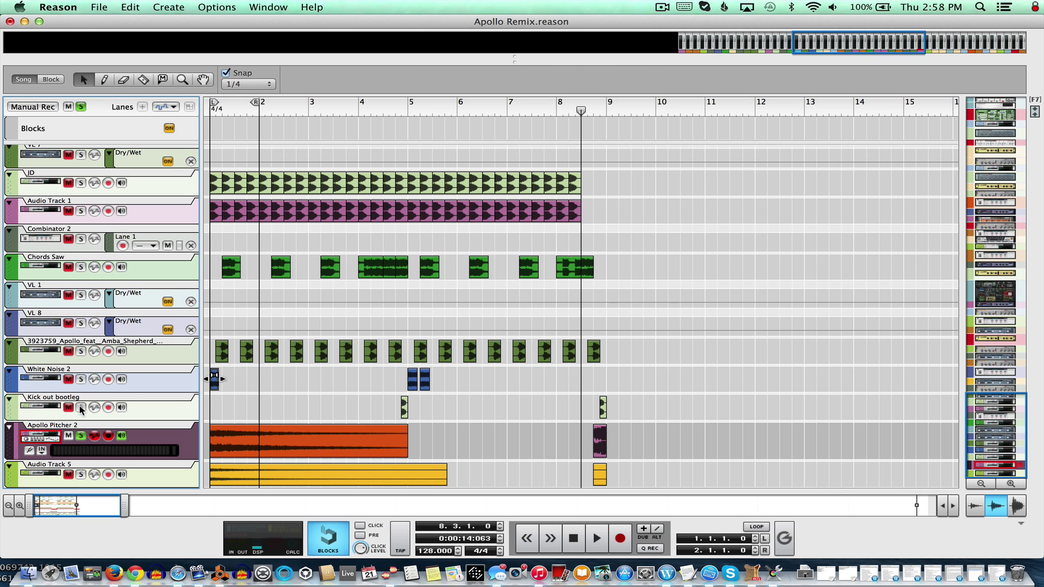
key("space")
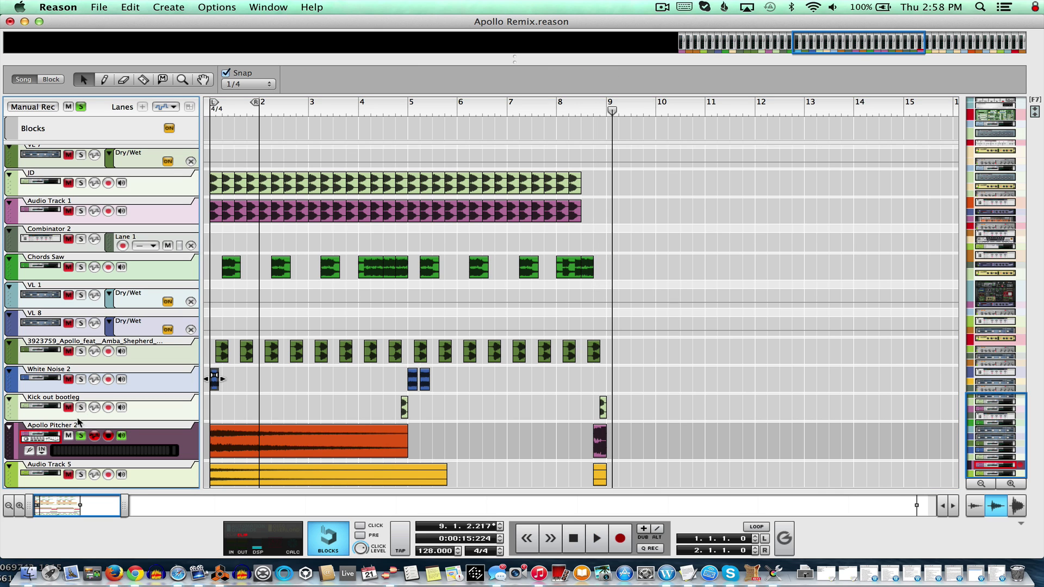
left_click(81, 436)
Look over the whole arrangement, from the Master Section down to Audio Track 5.
scroll(416, 387, "up", 10)
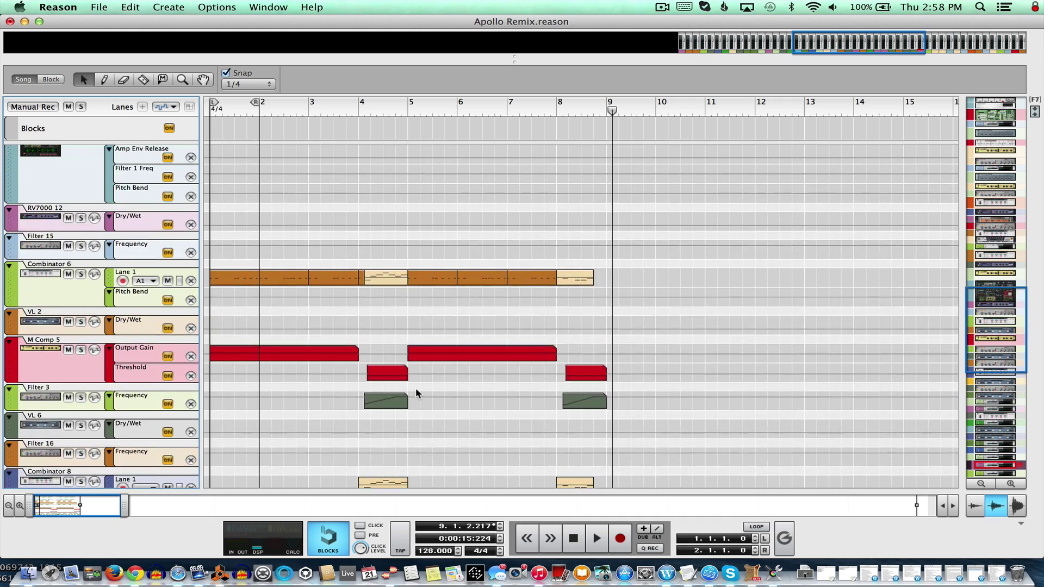
scroll(416, 388, "up", 15)
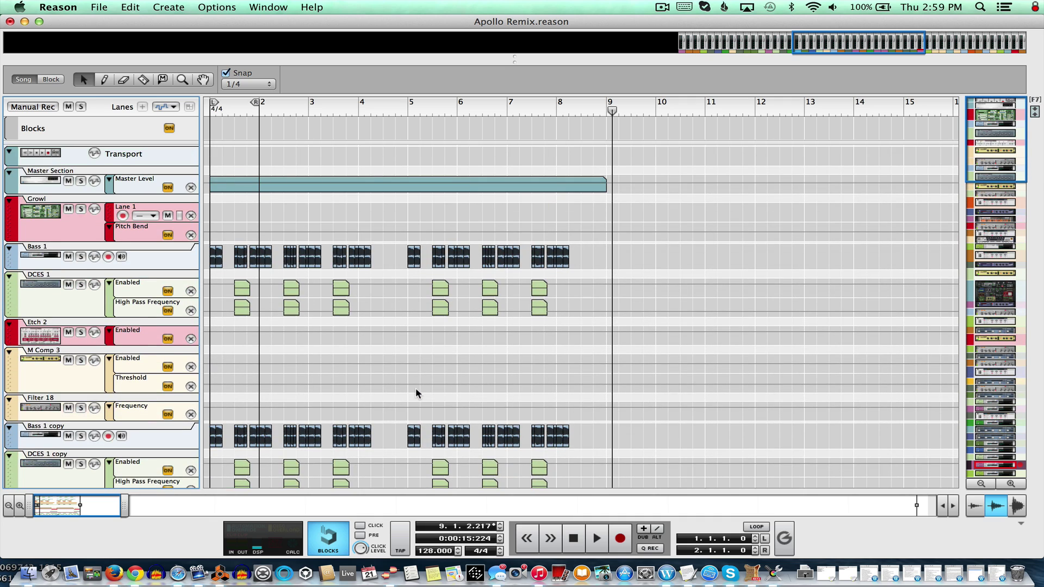
scroll(416, 387, "down", 20)
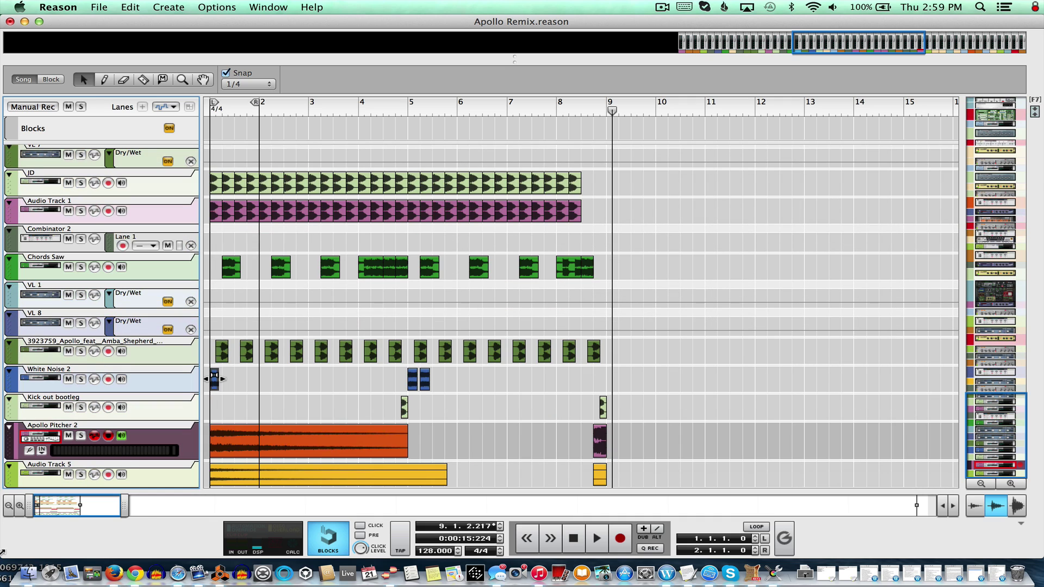
left_click(9, 509)
scroll(320, 416, "up", 10)
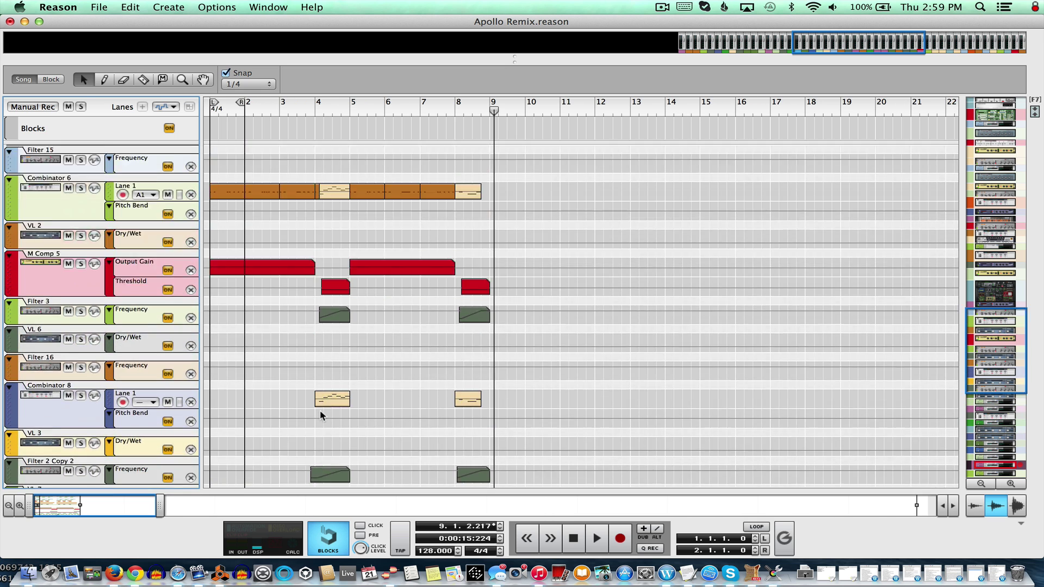
Move the right locator to 9.1.1.0 so the loop range spans the whole arrangement.
scroll(320, 410, "up", 10)
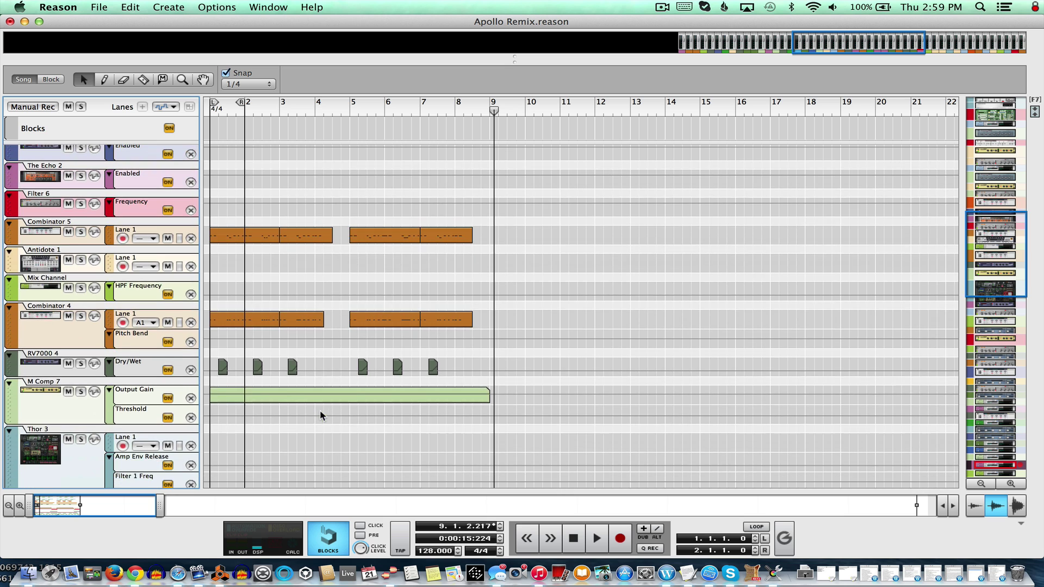
scroll(320, 409, "up", 8)
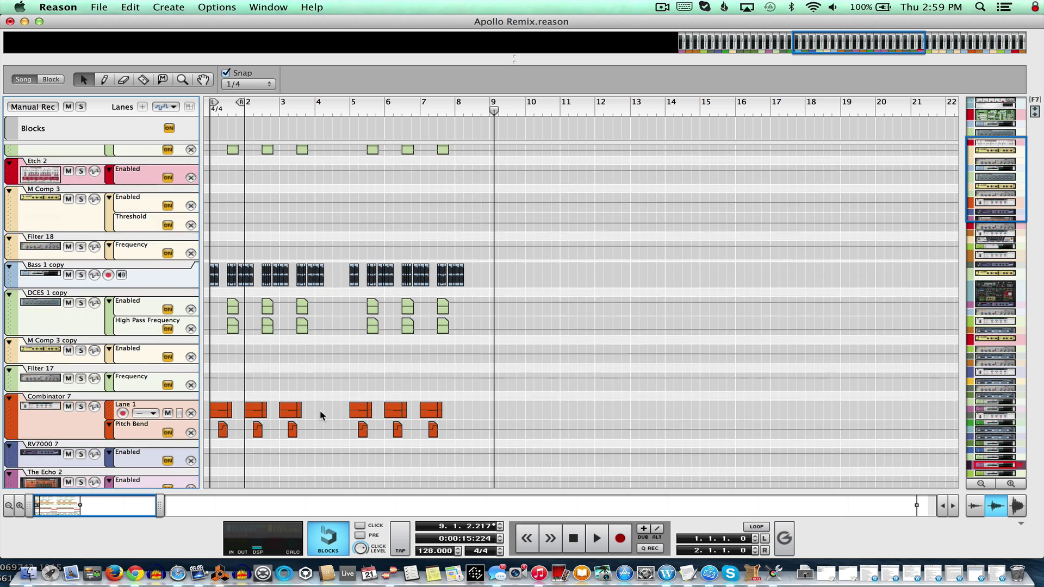
scroll(319, 409, "down", 15)
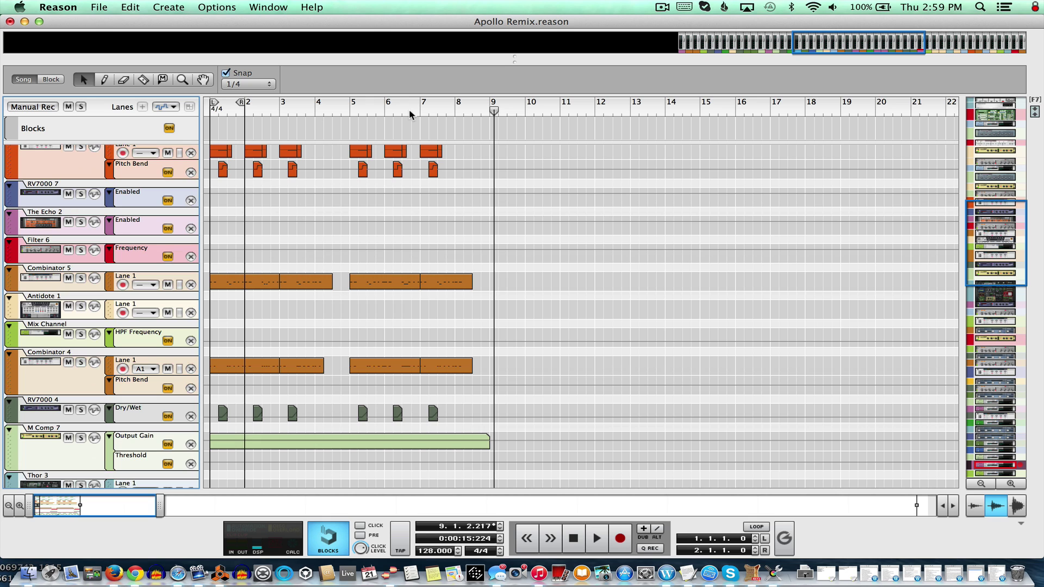
left_click(478, 107, "alt")
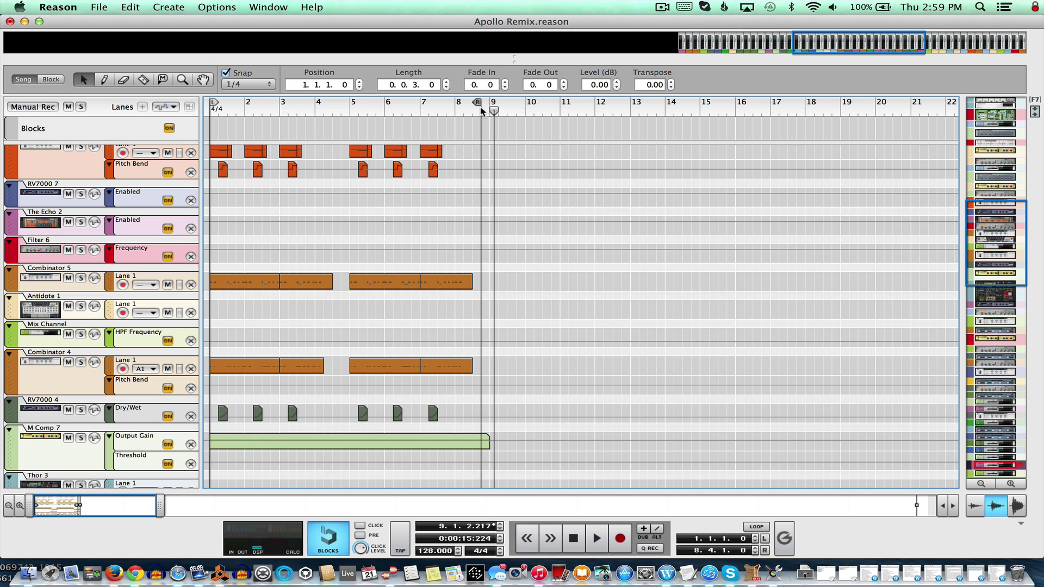
left_click(494, 111, "alt")
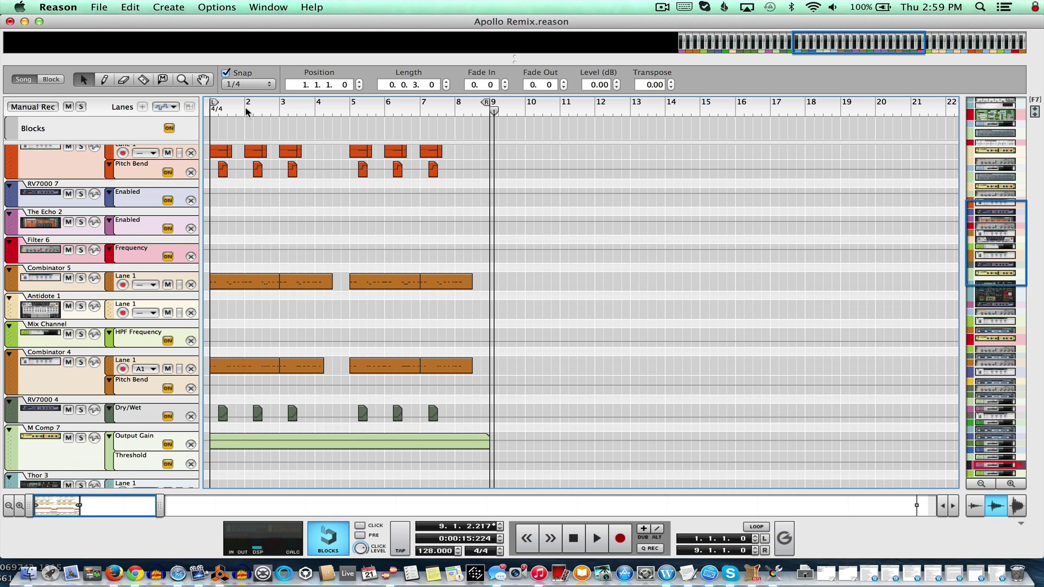
Play the arrangement from the start with the Chords Saw track muted, then unmute it to compare, and return to the Master Section.
key("KP_0")
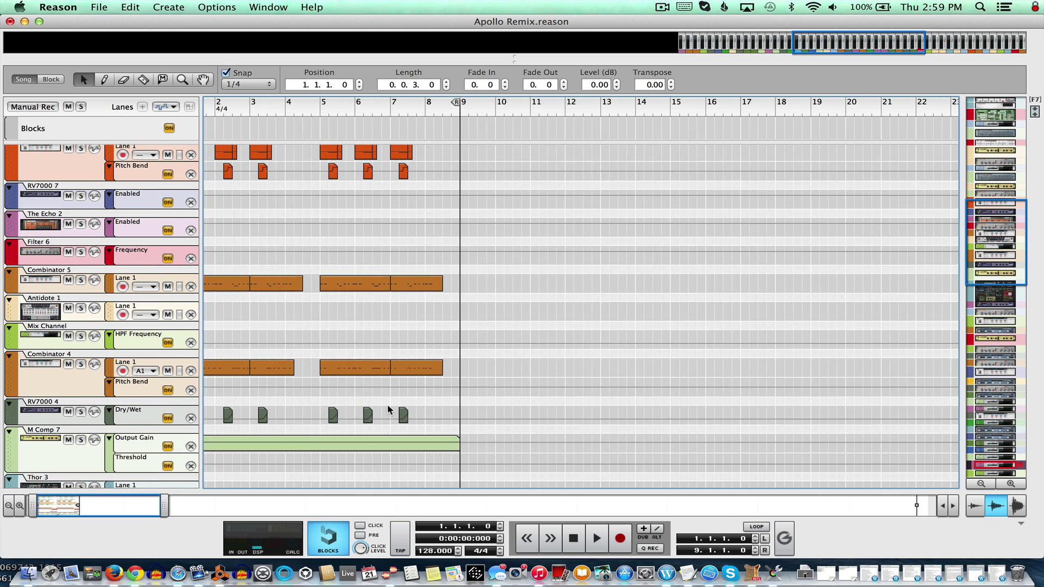
scroll(387, 409, "down", 3)
scroll(388, 405, "down", 20)
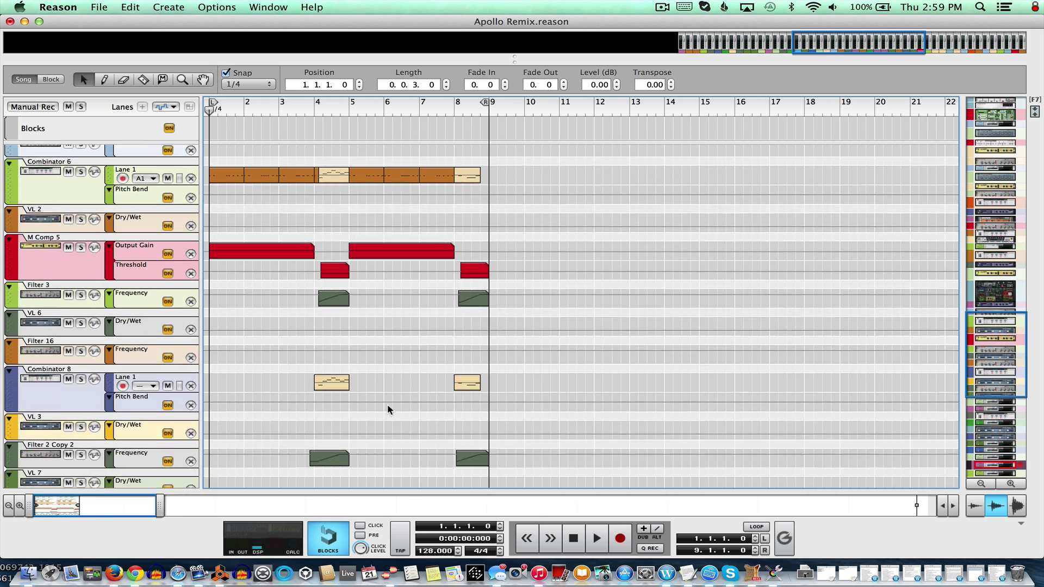
scroll(388, 393, "down", 1)
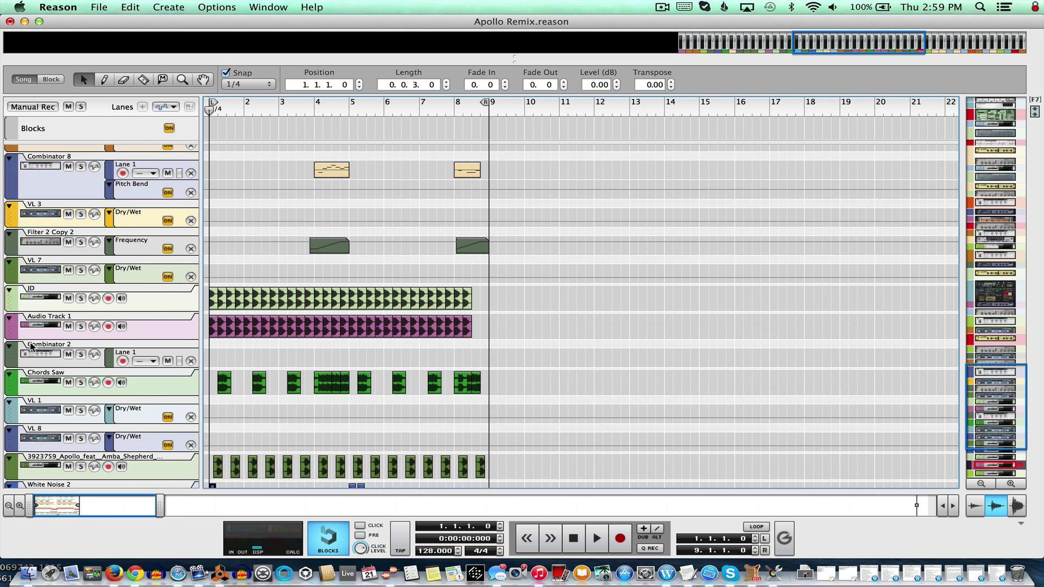
left_click(46, 381)
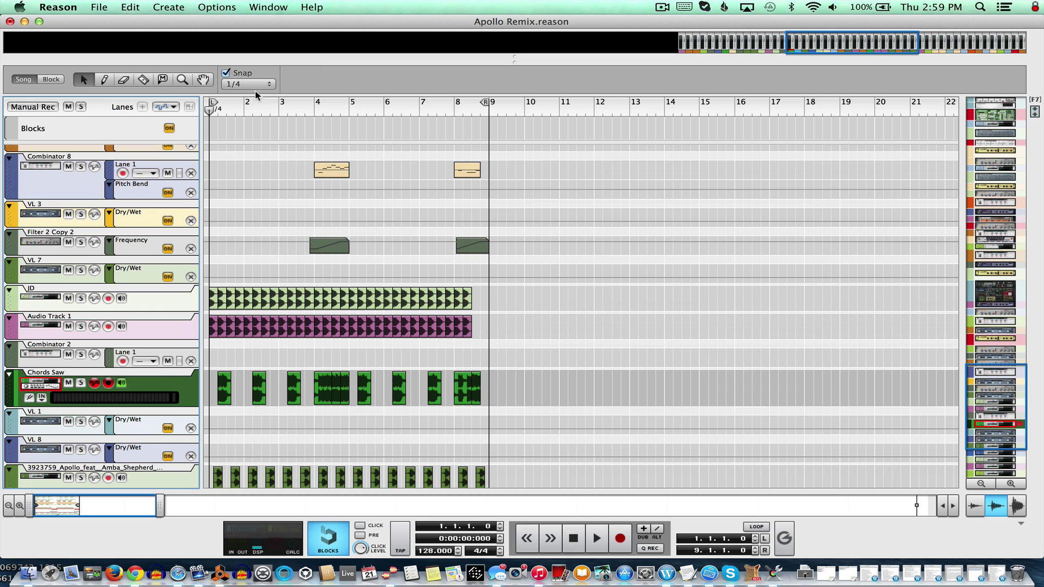
left_click(68, 383)
key("space")
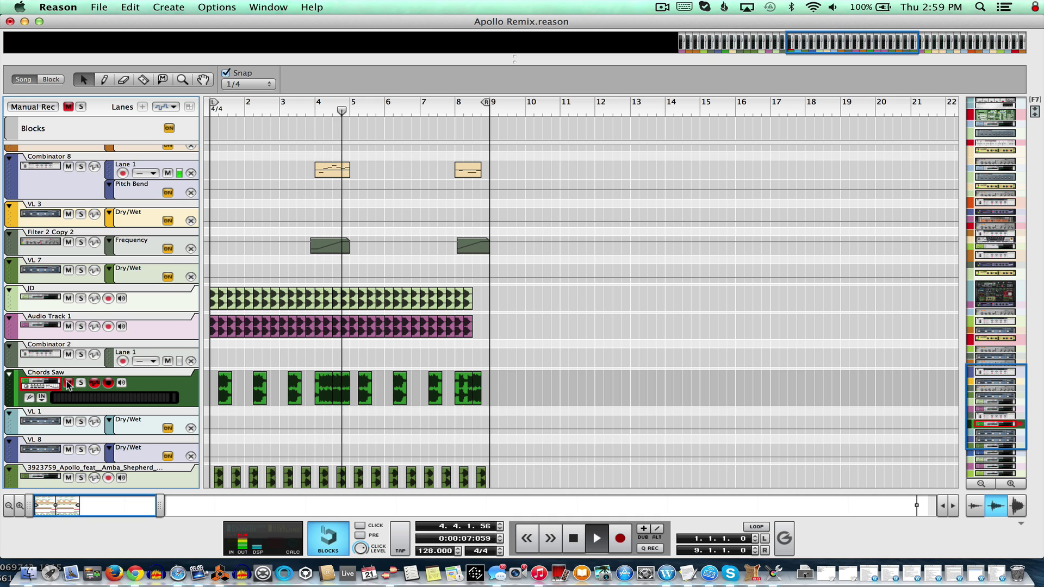
left_click(68, 383)
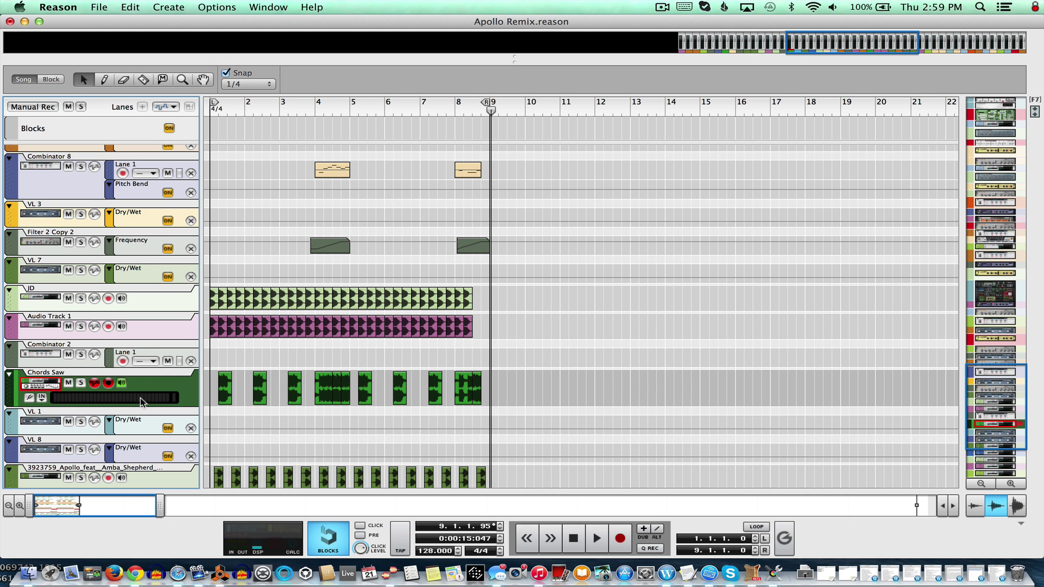
scroll(150, 467, "up", 10)
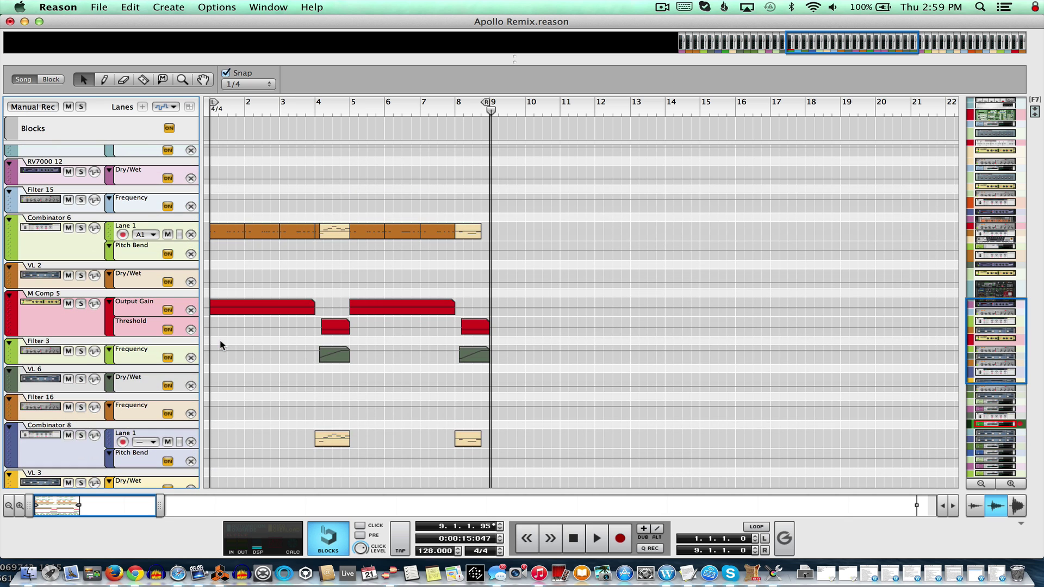
scroll(221, 344, "up", 15)
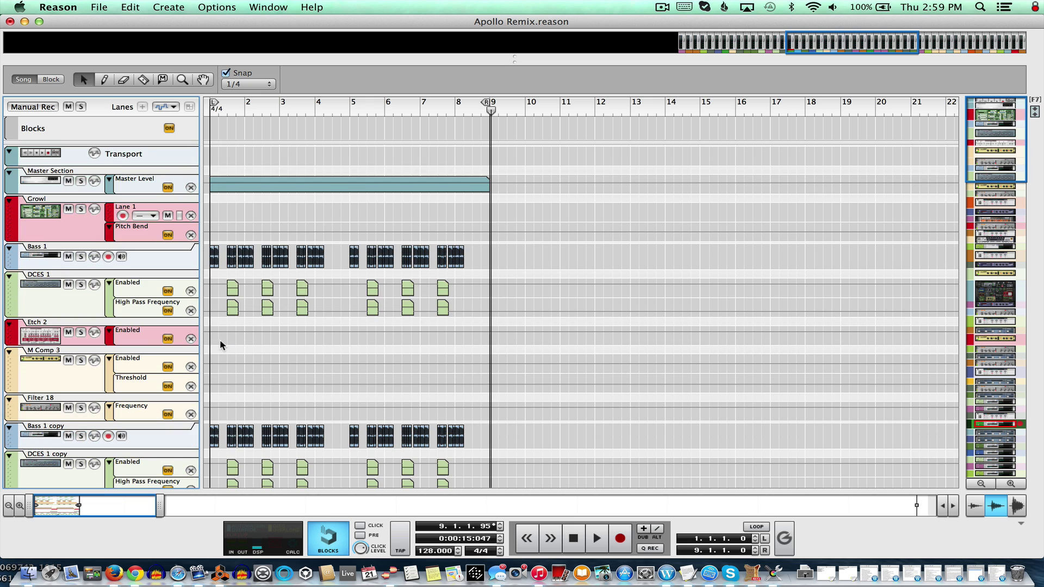